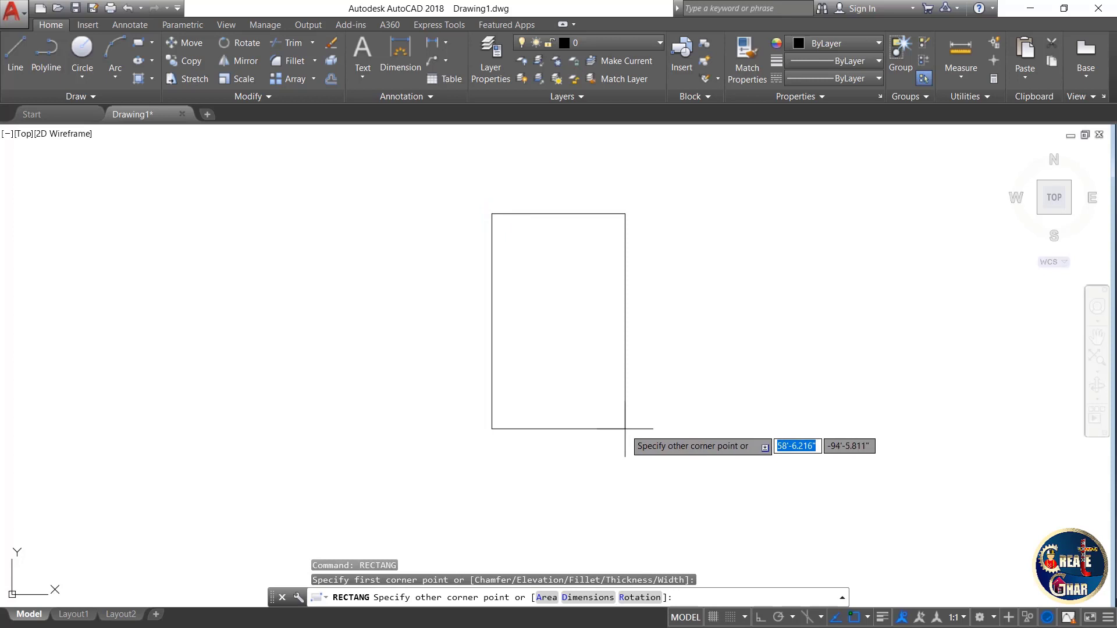
# Draw the outer boundary rectangle using dimensions, with a length of 25' and a width of 30'.
pyautogui.click(582, 597)
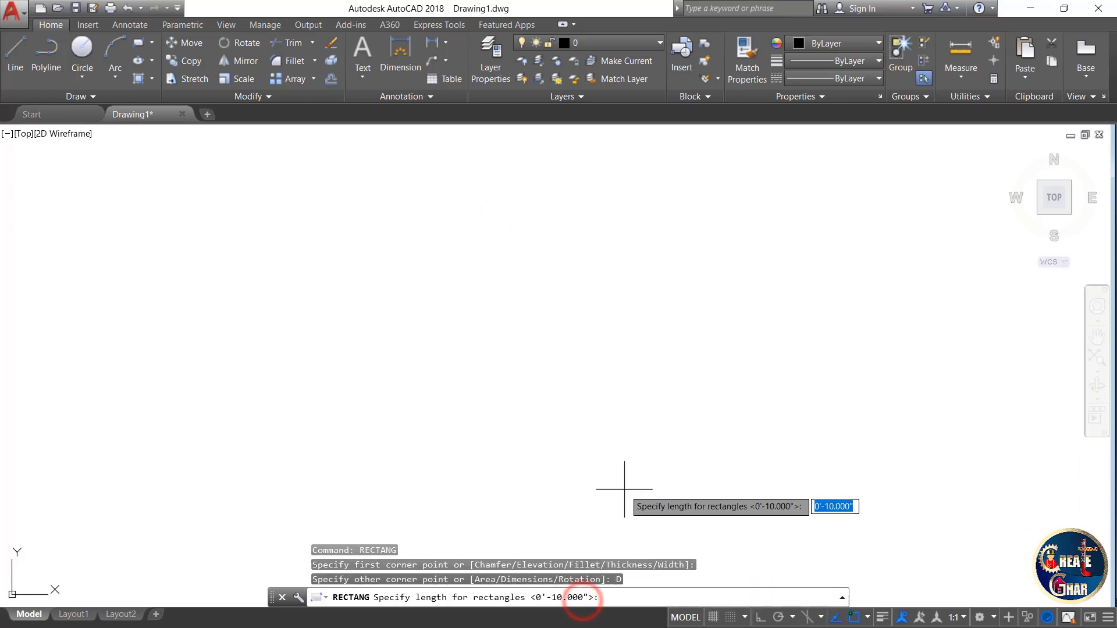
pyautogui.write('25')
pyautogui.press('Return')
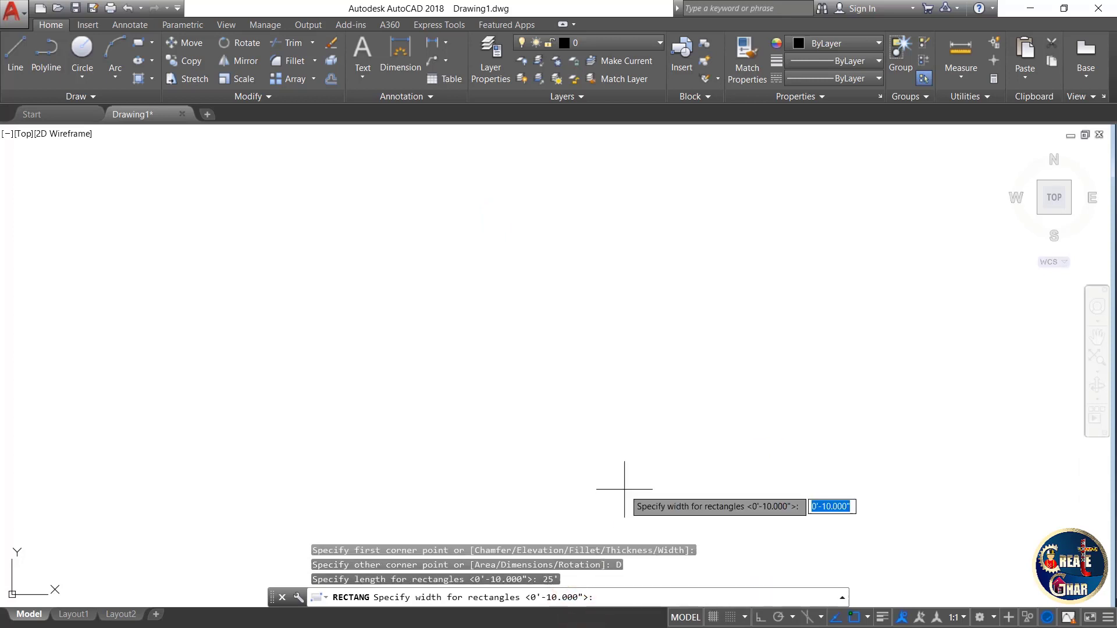
pyautogui.write('3')
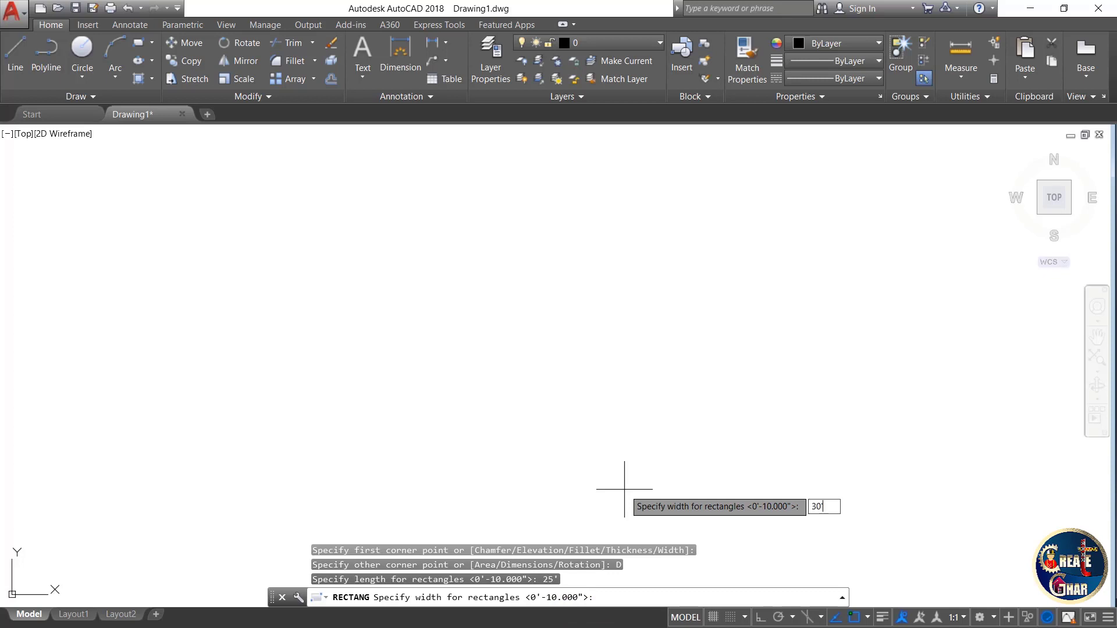
pyautogui.write('0')
pyautogui.press('Return')
pyautogui.click(598, 434)
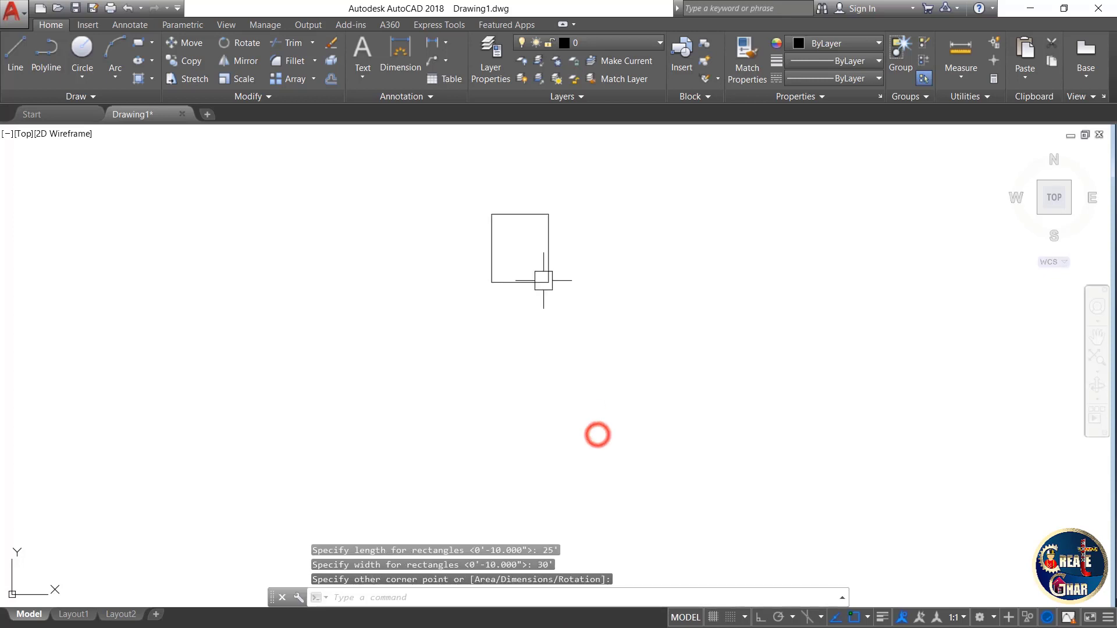
# Offset the boundary rectangle 9" inward to form the outer walls.
pyautogui.scroll(5, 488, 197)
pyautogui.scroll(-2, 544, 275)
pyautogui.scroll(2, 582, 384)
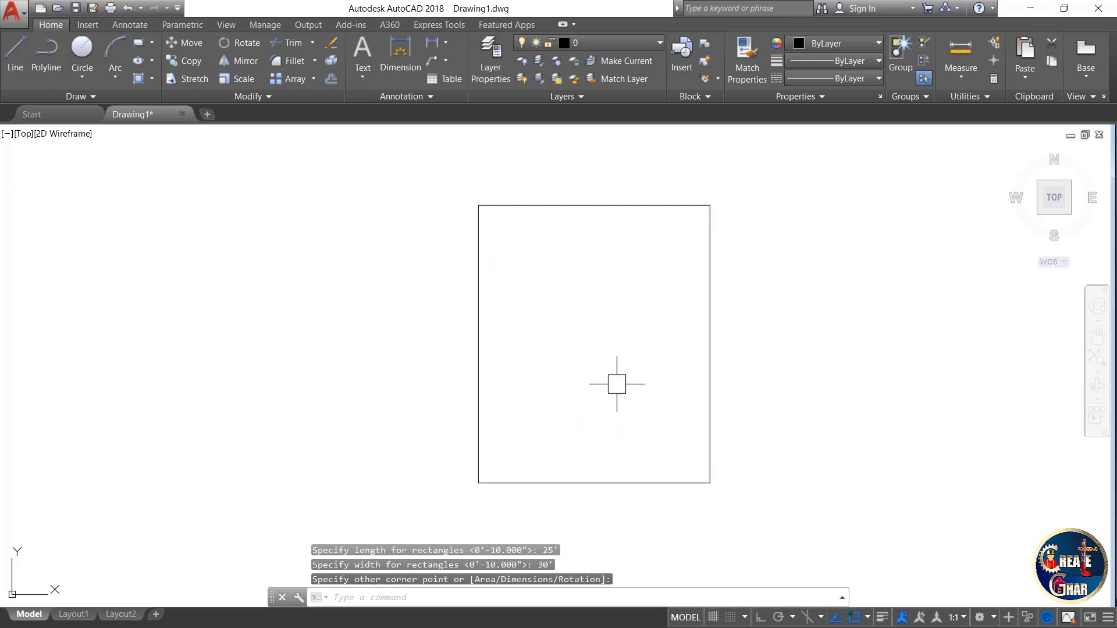
pyautogui.scroll(2, 629, 380)
pyautogui.scroll(-2, 629, 378)
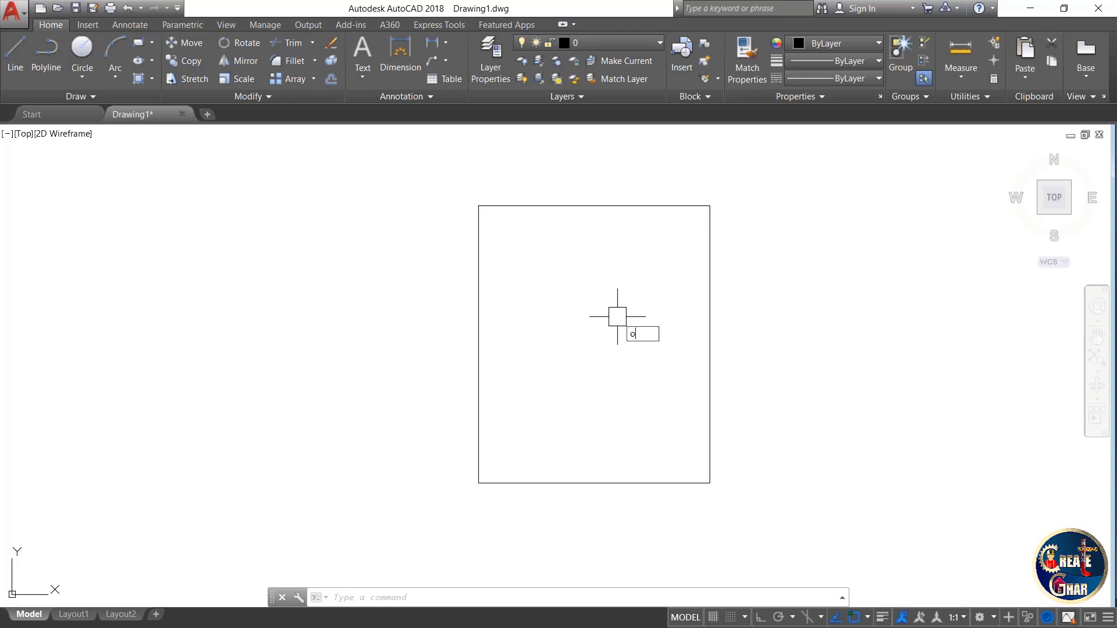
pyautogui.press('Return')
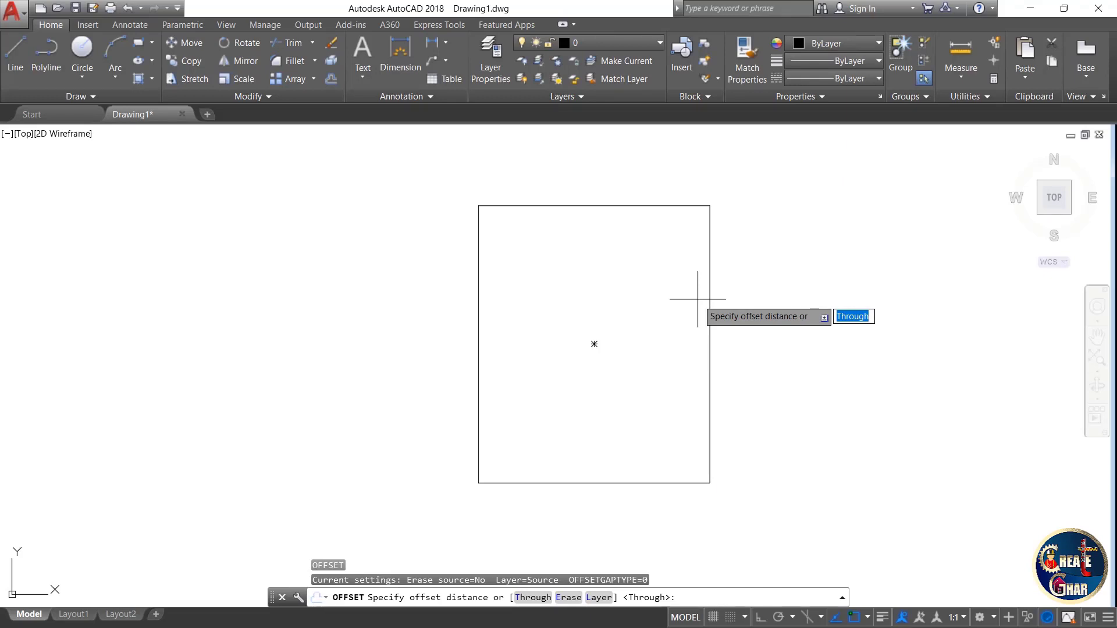
pyautogui.write('9"')
pyautogui.press('Return')
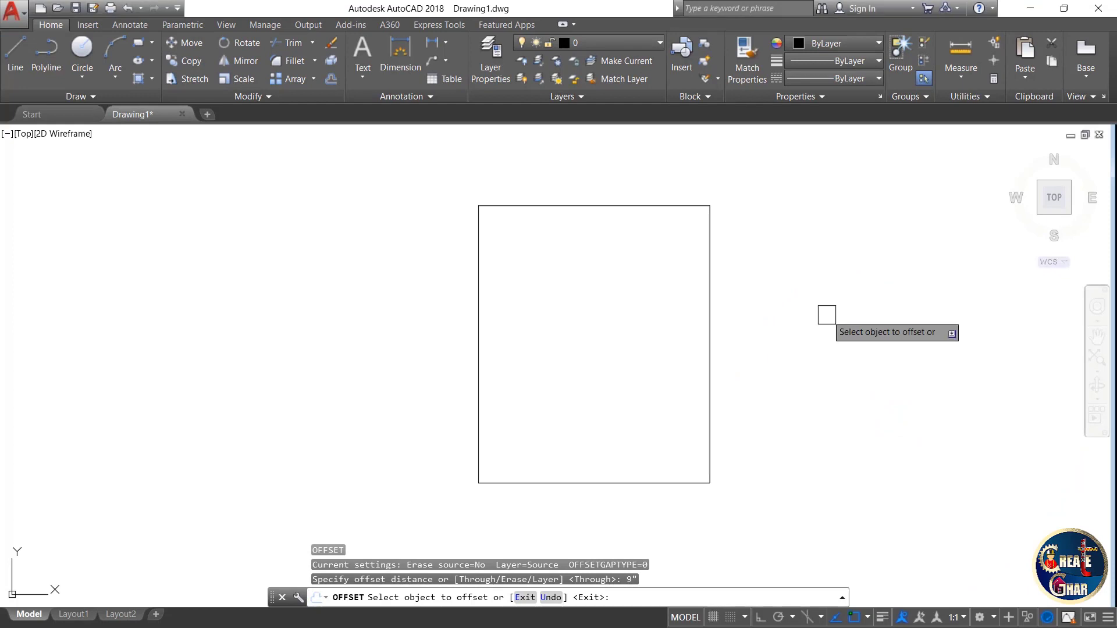
pyautogui.click(712, 280)
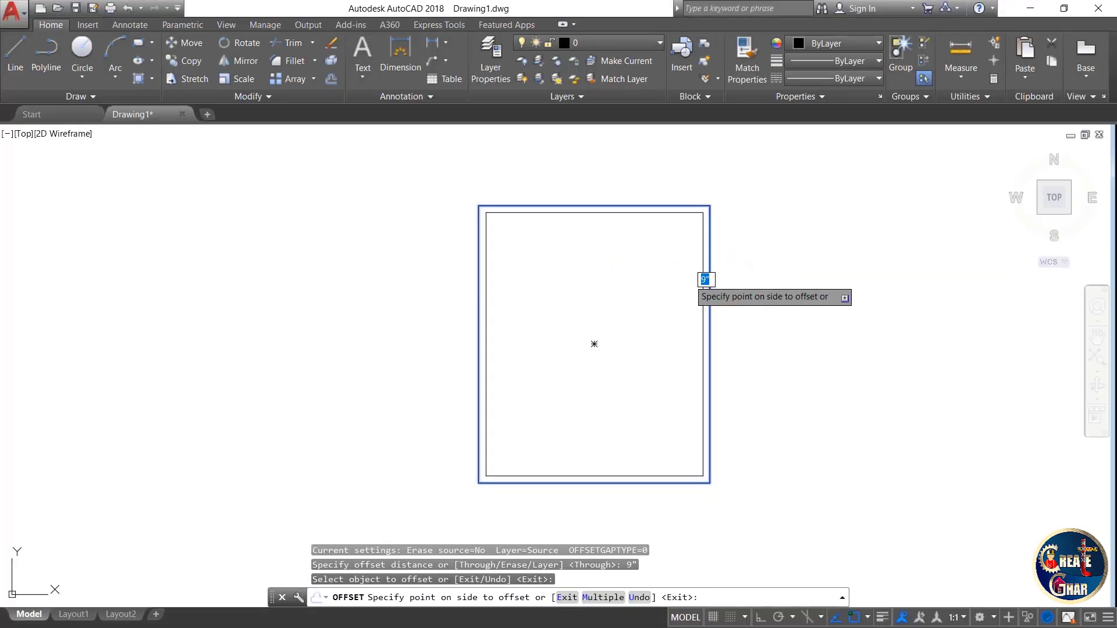
pyautogui.click(642, 272)
pyautogui.press('Escape')
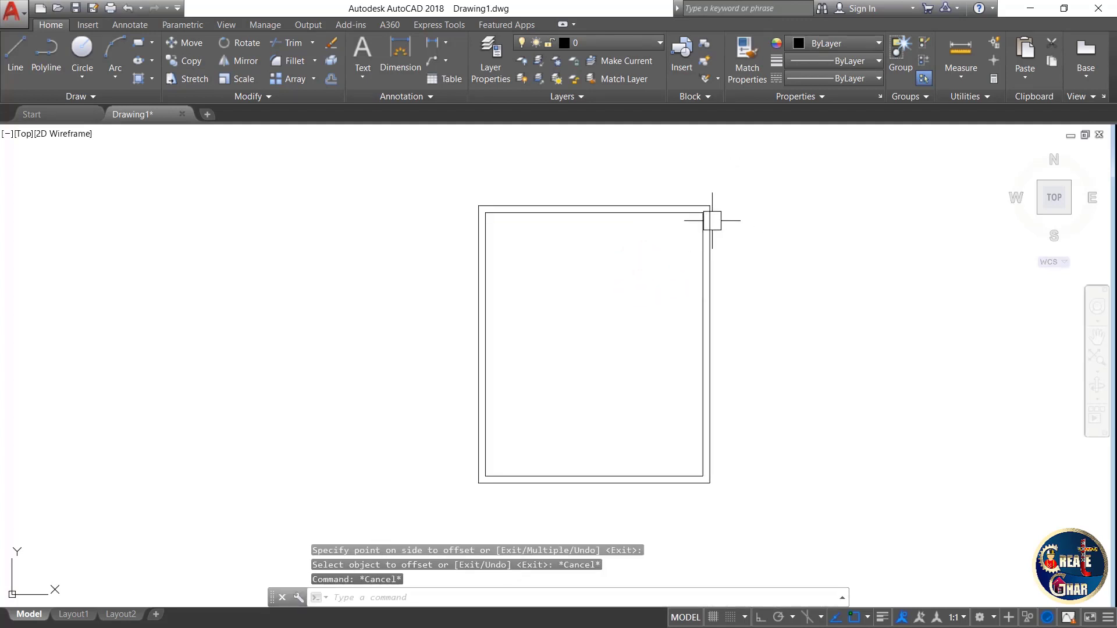
# Measure the wall thickness with a linear dimension from the inner upper-right corner to the outer wall line.
pyautogui.scroll(2, 713, 221)
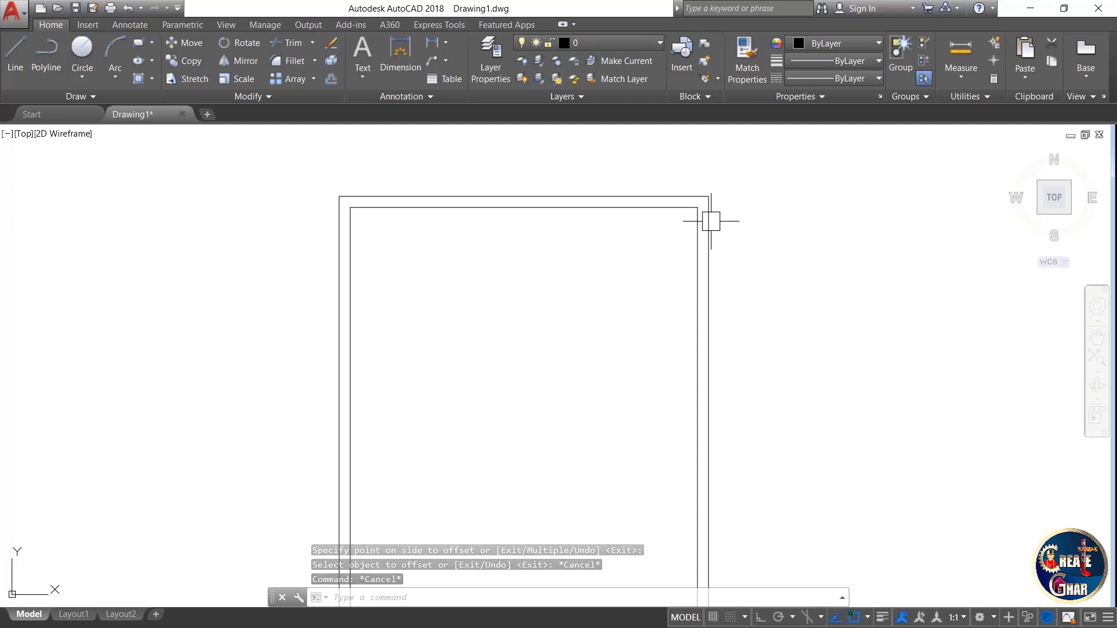
pyautogui.scroll(2, 711, 219)
pyautogui.scroll(2, 705, 213)
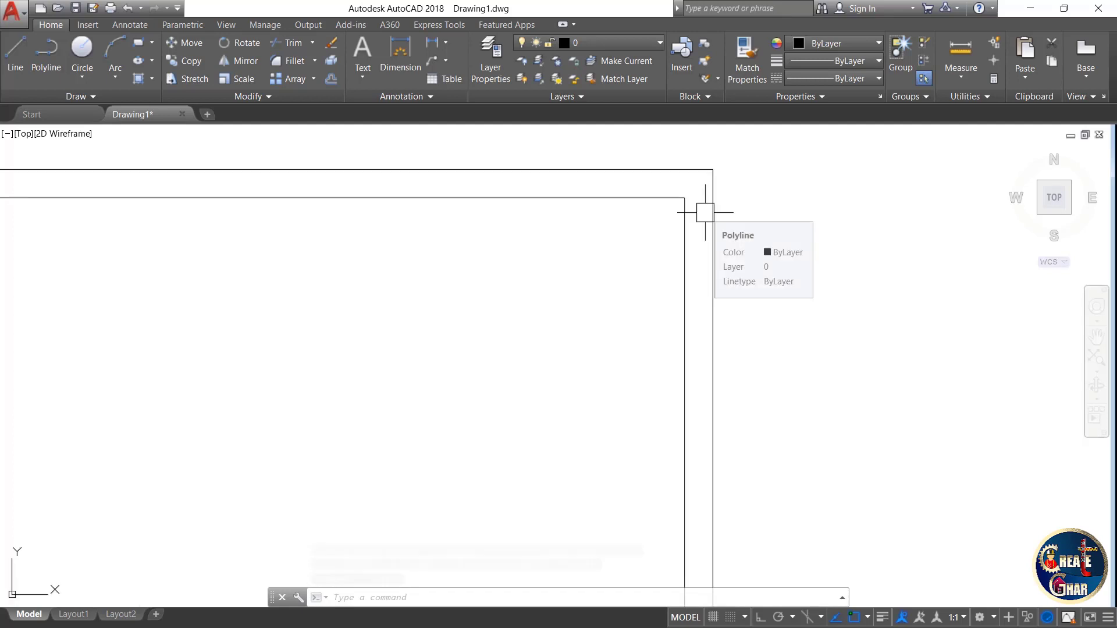
pyautogui.write('dli')
pyautogui.press('Return')
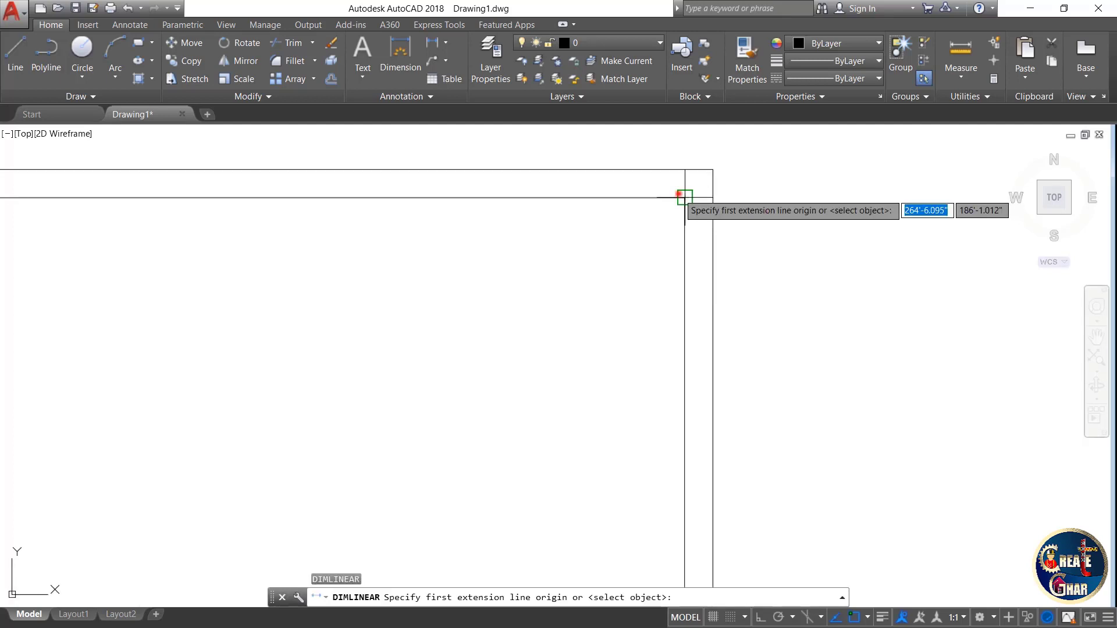
pyautogui.click(679, 195)
pyautogui.click(712, 197)
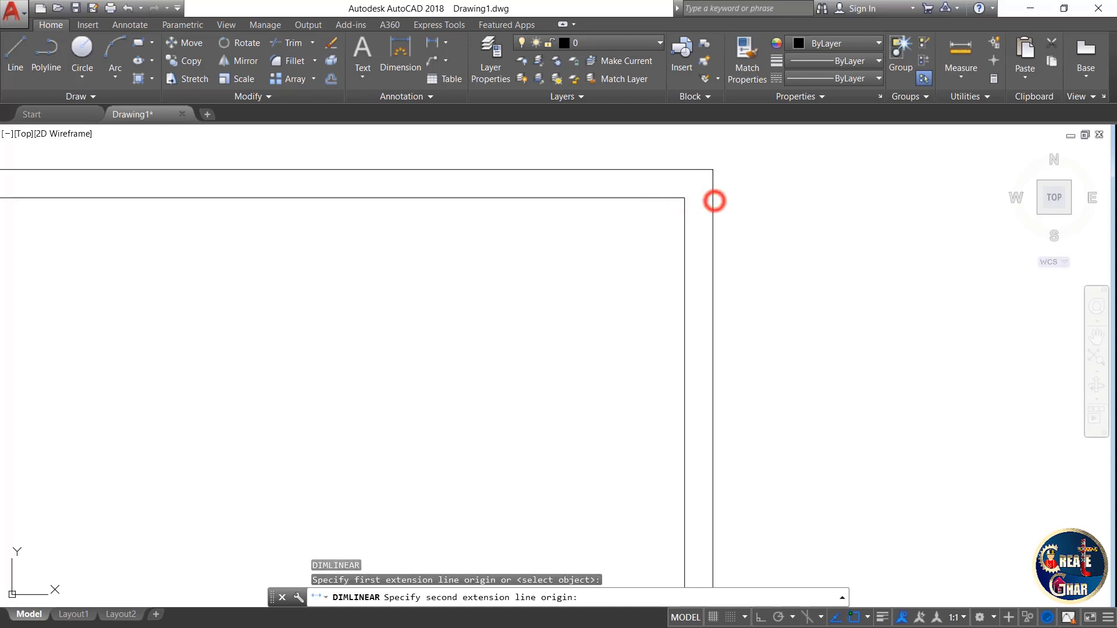
pyautogui.click(774, 222)
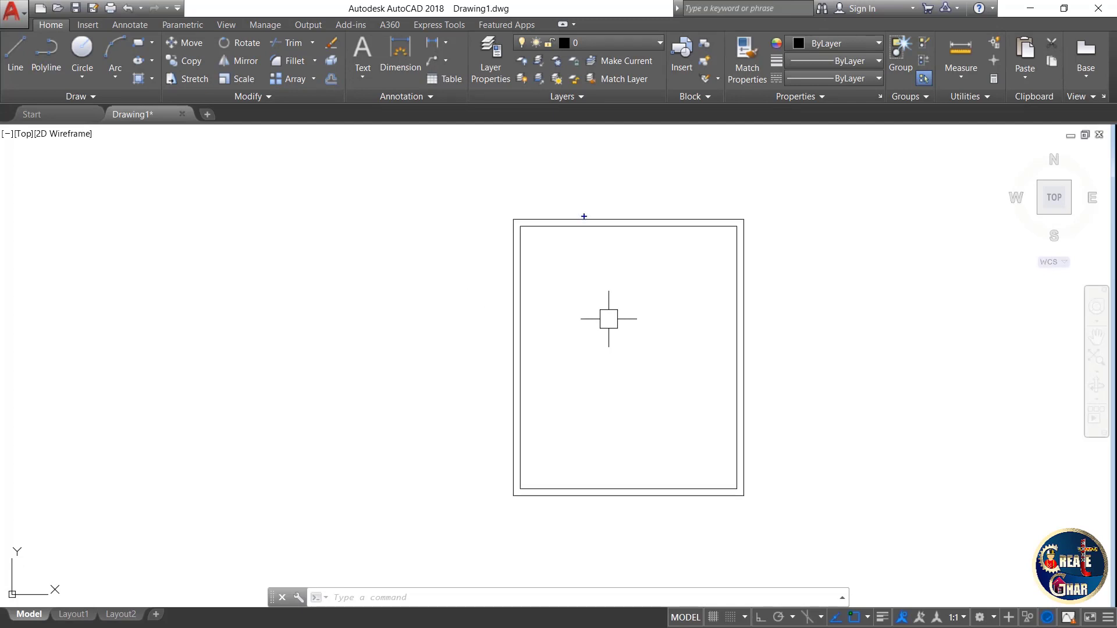
pyautogui.moveTo(445, 294)
pyautogui.mouseDown()
pyautogui.moveTo(386, 337)
pyautogui.moveTo(464, 299)
pyautogui.mouseUp()
pyautogui.moveTo(807, 315)
pyautogui.mouseDown()
pyautogui.moveTo(769, 375)
pyautogui.moveTo(861, 343)
pyautogui.moveTo(814, 320)
pyautogui.mouseUp()
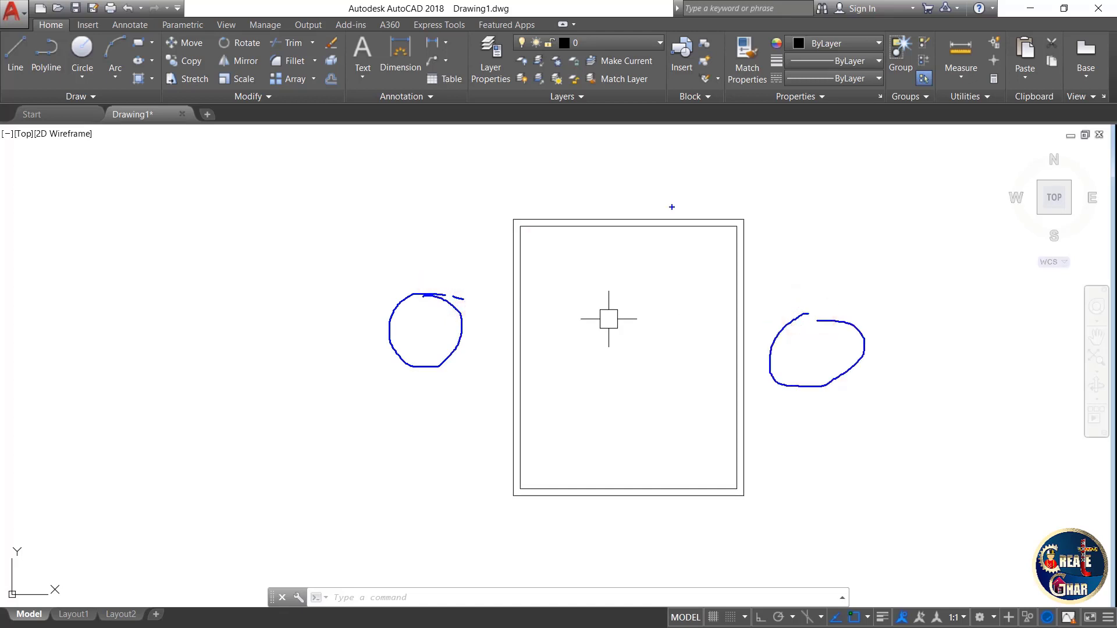
pyautogui.moveTo(516, 213)
pyautogui.mouseDown()
pyautogui.moveTo(623, 167)
pyautogui.moveTo(750, 216)
pyautogui.mouseUp()
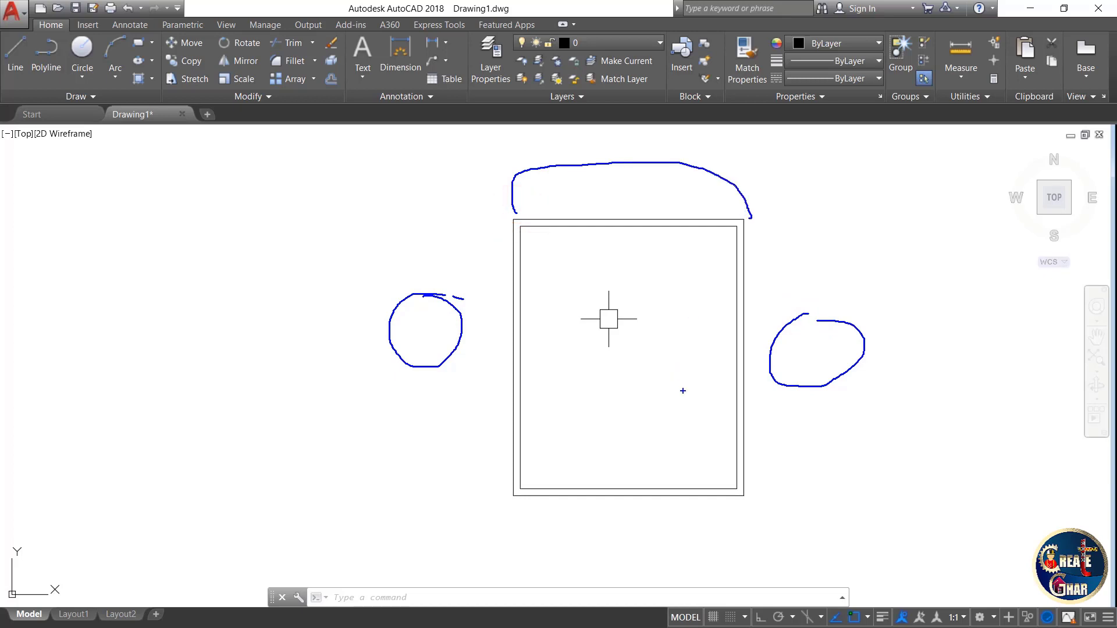
pyautogui.moveTo(739, 501); pyautogui.dragTo(434, 522)
pyautogui.moveTo(762, 539); pyautogui.dragTo(458, 559)
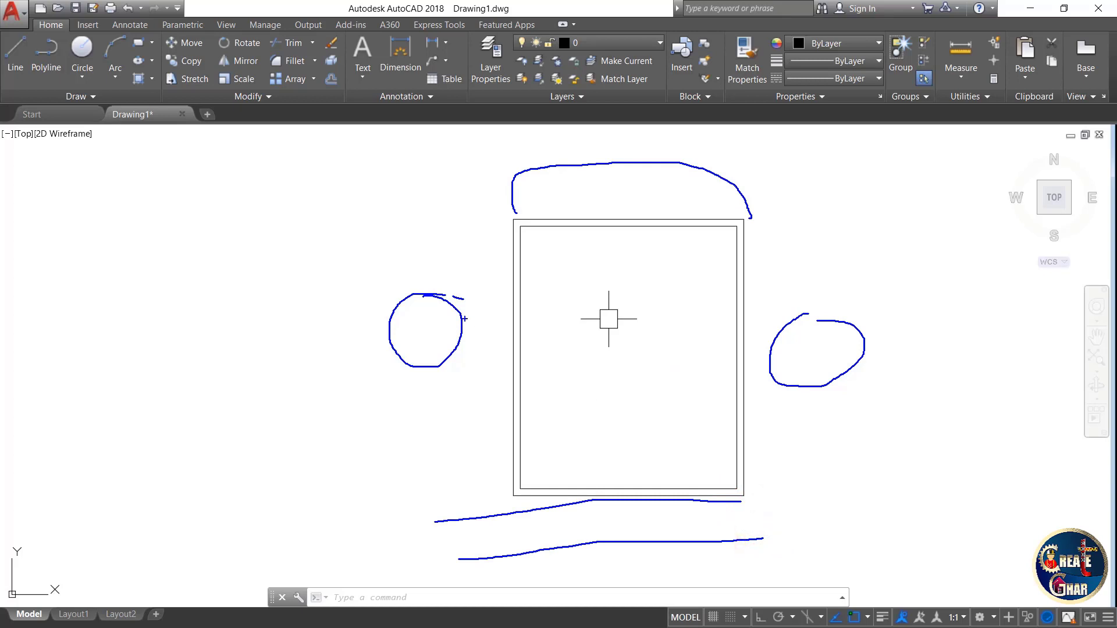
pyautogui.moveTo(419, 322); pyautogui.dragTo(349, 342)
pyautogui.moveTo(797, 316); pyautogui.dragTo(919, 349)
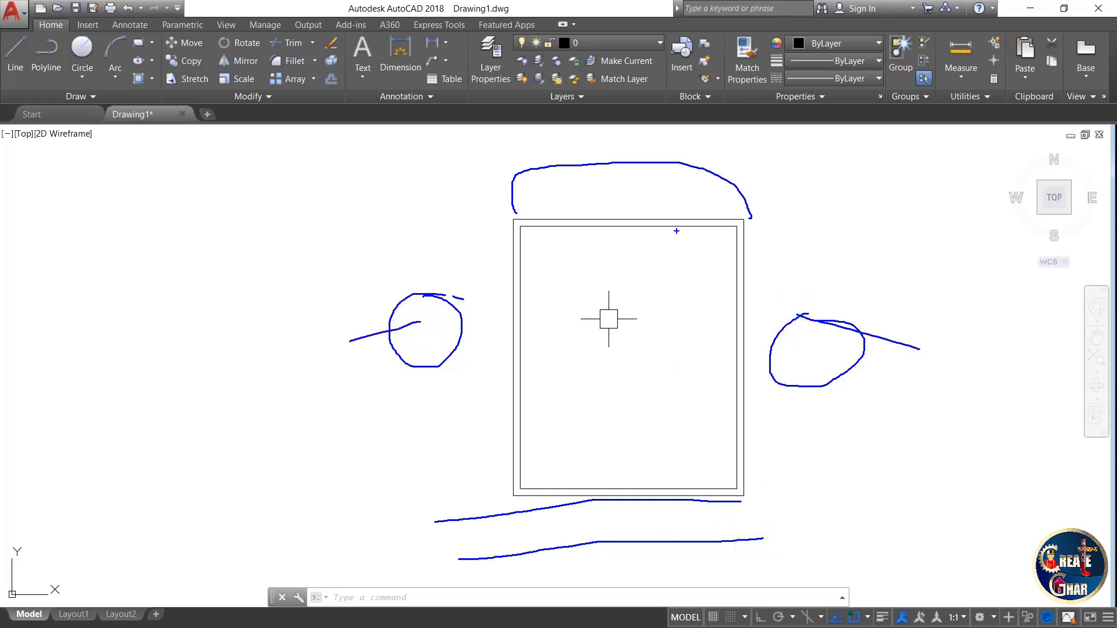
pyautogui.moveTo(631, 188)
pyautogui.mouseDown()
pyautogui.moveTo(648, 203)
pyautogui.moveTo(619, 191)
pyautogui.mouseUp()
pyautogui.press('Escape')
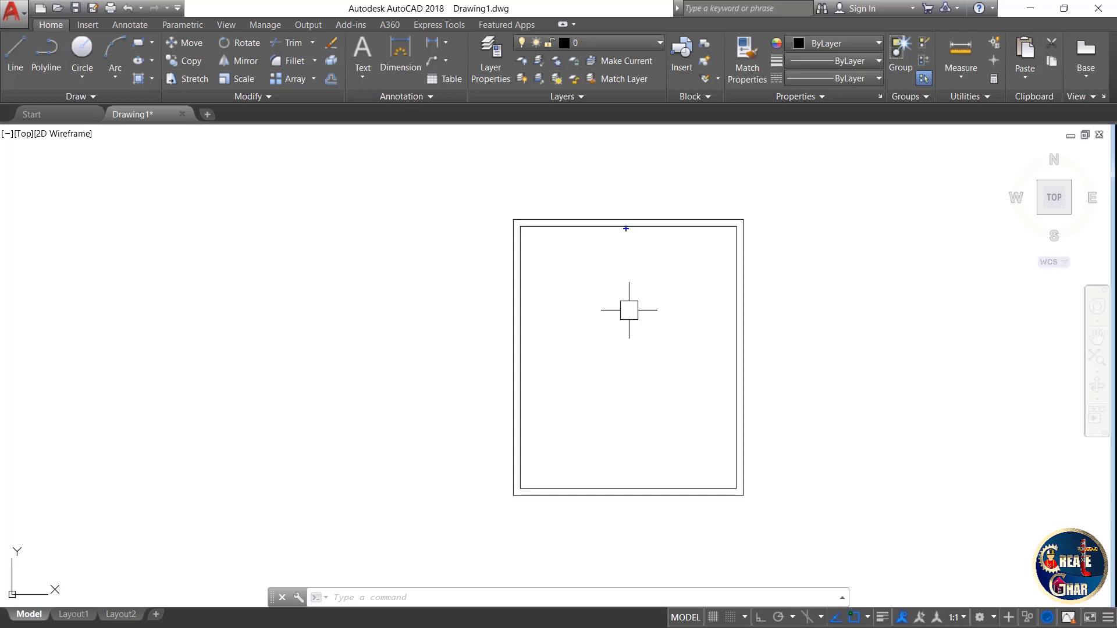
pyautogui.moveTo(626, 227)
pyautogui.mouseDown()
pyautogui.moveTo(627, 299)
pyautogui.moveTo(566, 311)
pyautogui.mouseUp()
pyautogui.moveTo(572, 256); pyautogui.dragTo(574, 256)
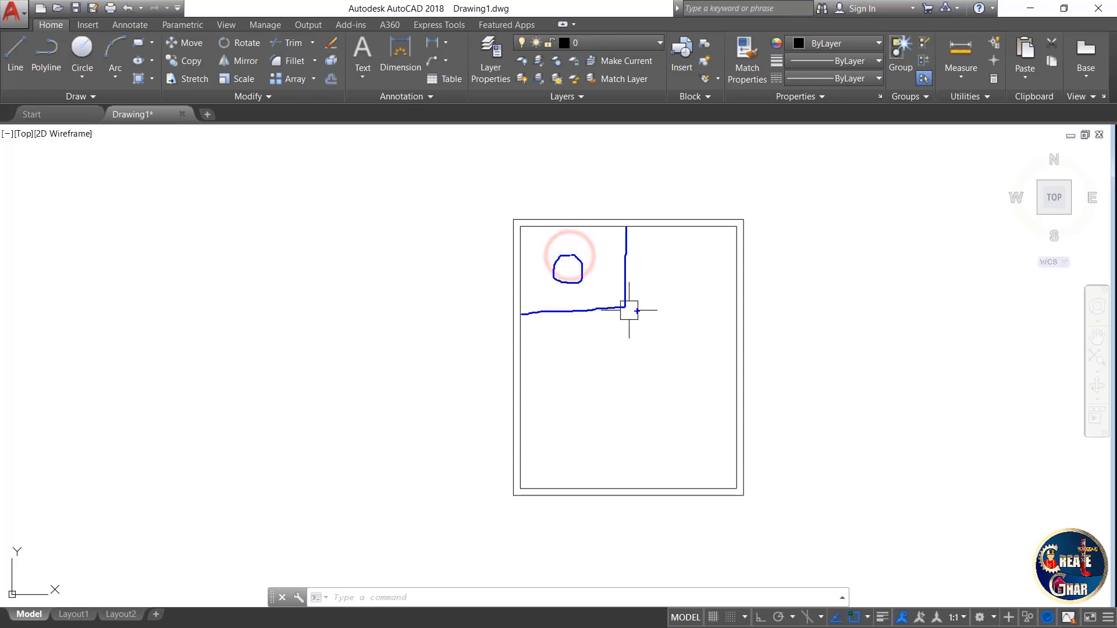
pyautogui.moveTo(630, 310); pyautogui.dragTo(736, 315)
pyautogui.moveTo(686, 267); pyautogui.dragTo(694, 269)
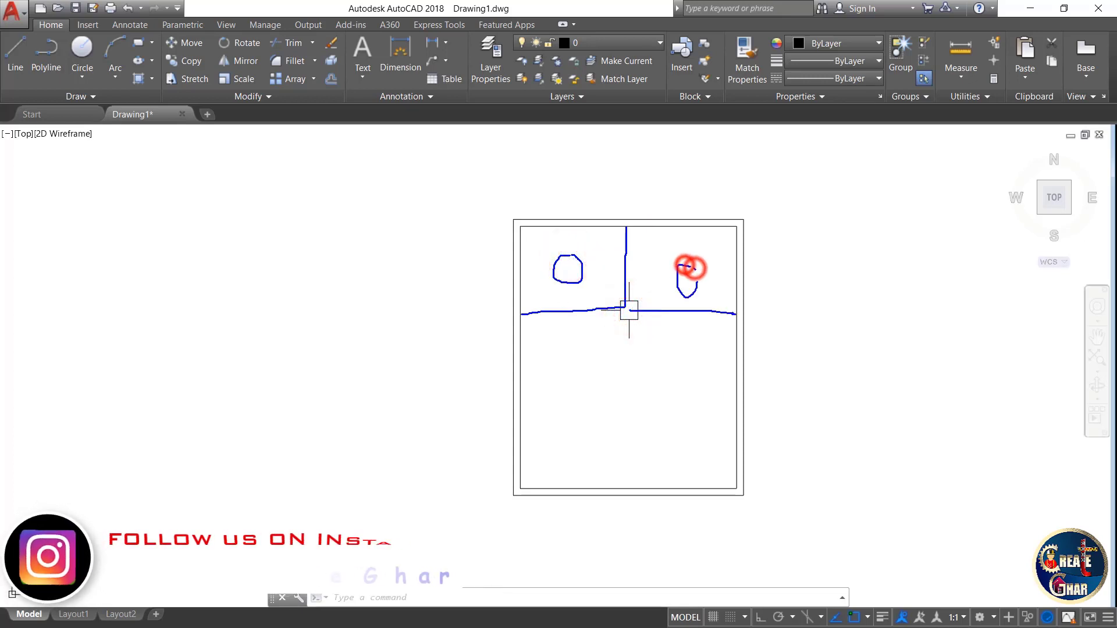
pyautogui.moveTo(623, 231); pyautogui.dragTo(520, 232)
pyautogui.moveTo(631, 235)
pyautogui.mouseDown()
pyautogui.moveTo(732, 231)
pyautogui.moveTo(685, 185)
pyautogui.mouseUp()
pyautogui.moveTo(594, 223); pyautogui.dragTo(615, 189)
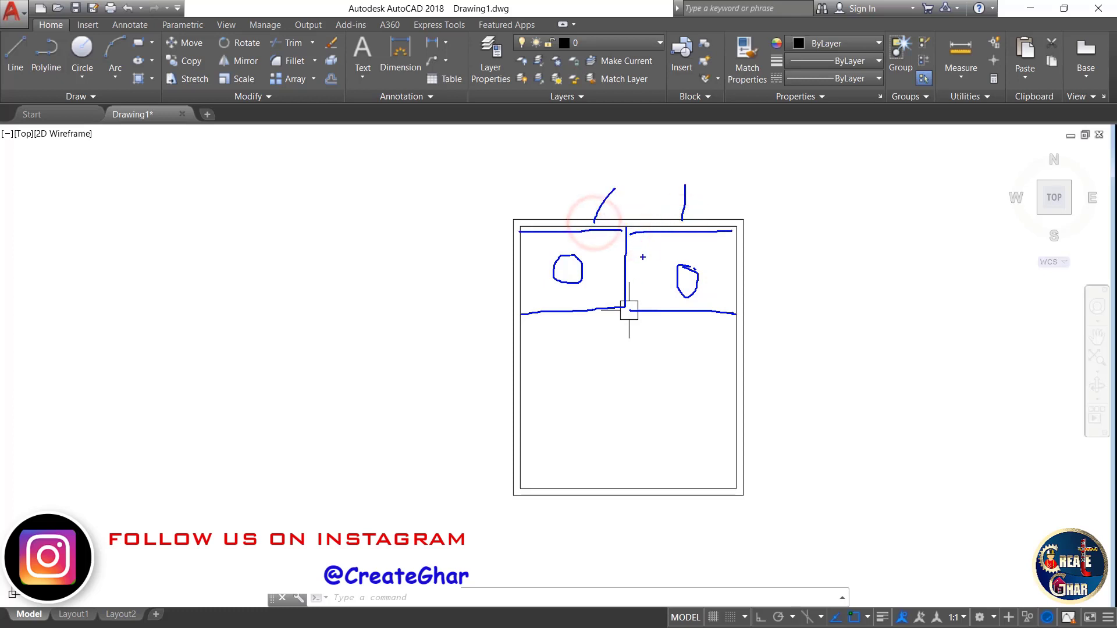
pyautogui.moveTo(627, 233); pyautogui.dragTo(626, 305)
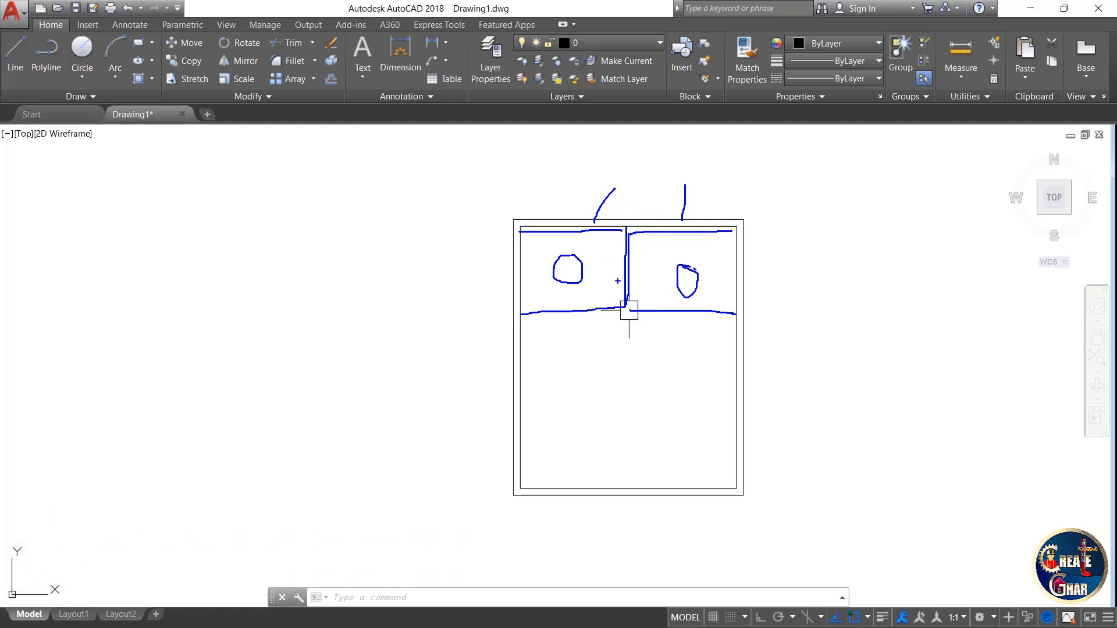
pyautogui.press('Escape')
pyautogui.hotkey('ctrl', '2')
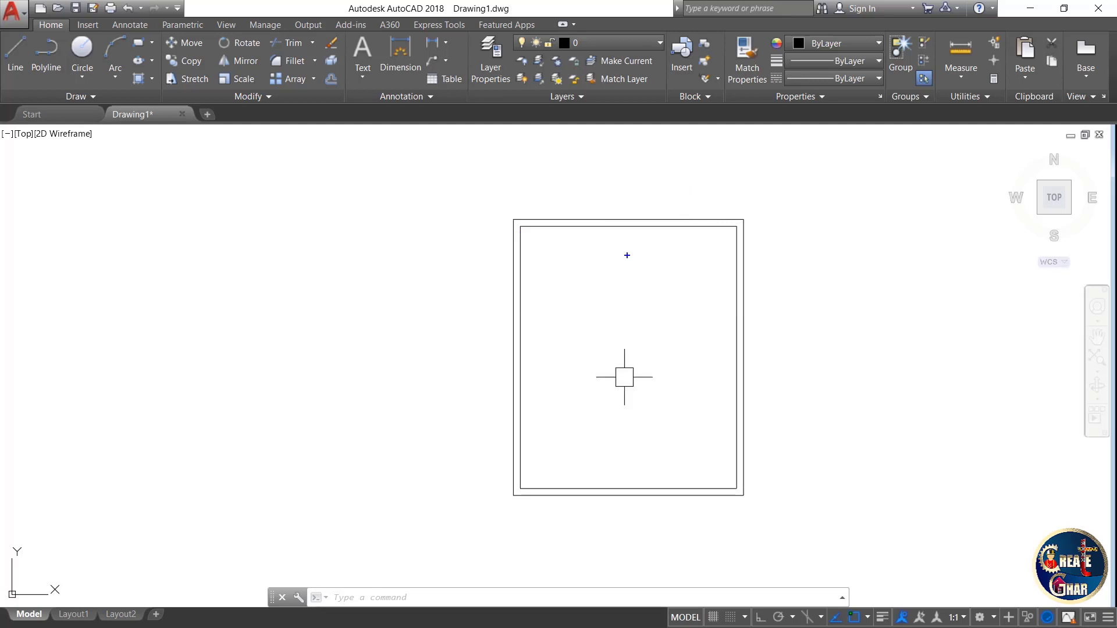
pyautogui.moveTo(637, 233)
pyautogui.mouseDown()
pyautogui.moveTo(636, 311)
pyautogui.moveTo(560, 316)
pyautogui.mouseUp()
pyautogui.moveTo(638, 312); pyautogui.dragTo(741, 316)
pyautogui.moveTo(635, 233)
pyautogui.mouseDown()
pyautogui.moveTo(645, 306)
pyautogui.moveTo(516, 319)
pyautogui.mouseUp()
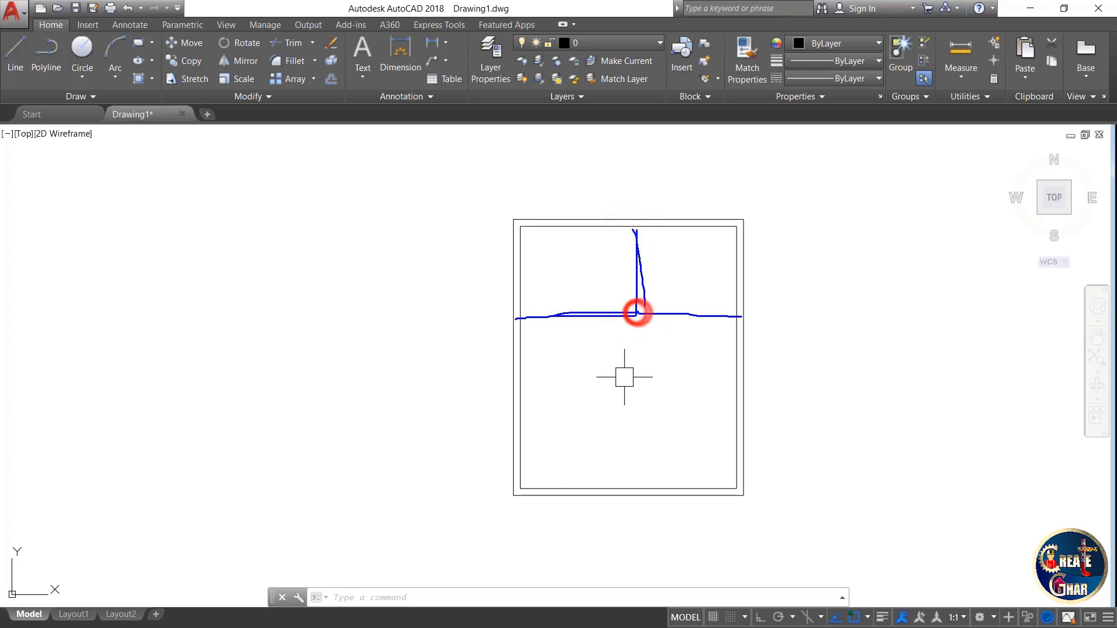
pyautogui.moveTo(643, 319); pyautogui.dragTo(745, 322)
pyautogui.press('Escape')
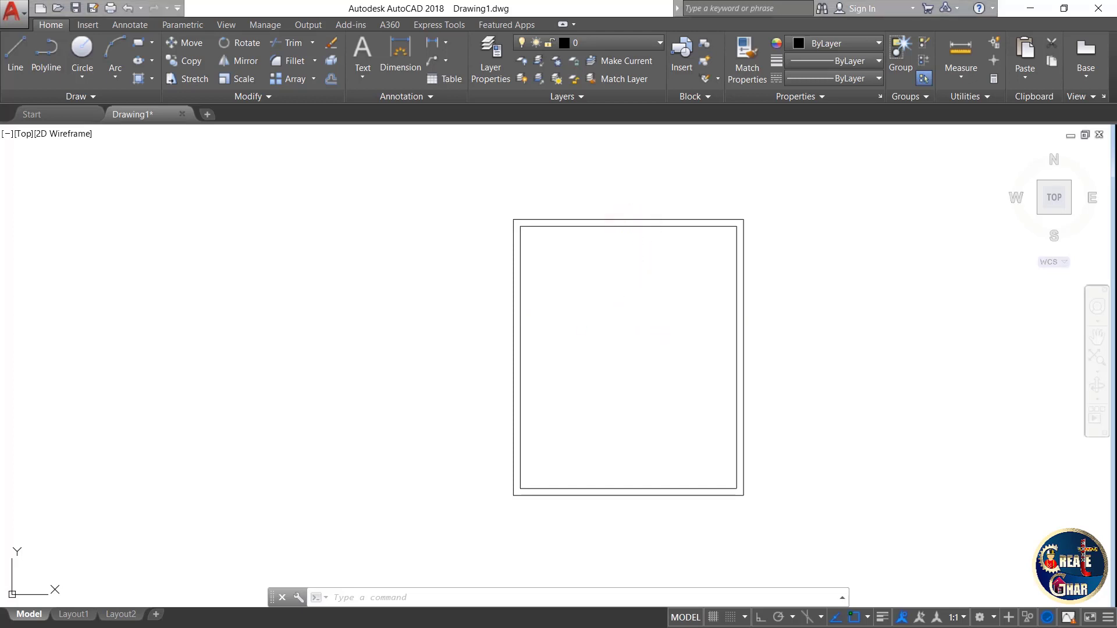
# Select the inner wall outline to inspect how its sides are connected, and clear the selection.
pyautogui.scroll(2, 688, 230)
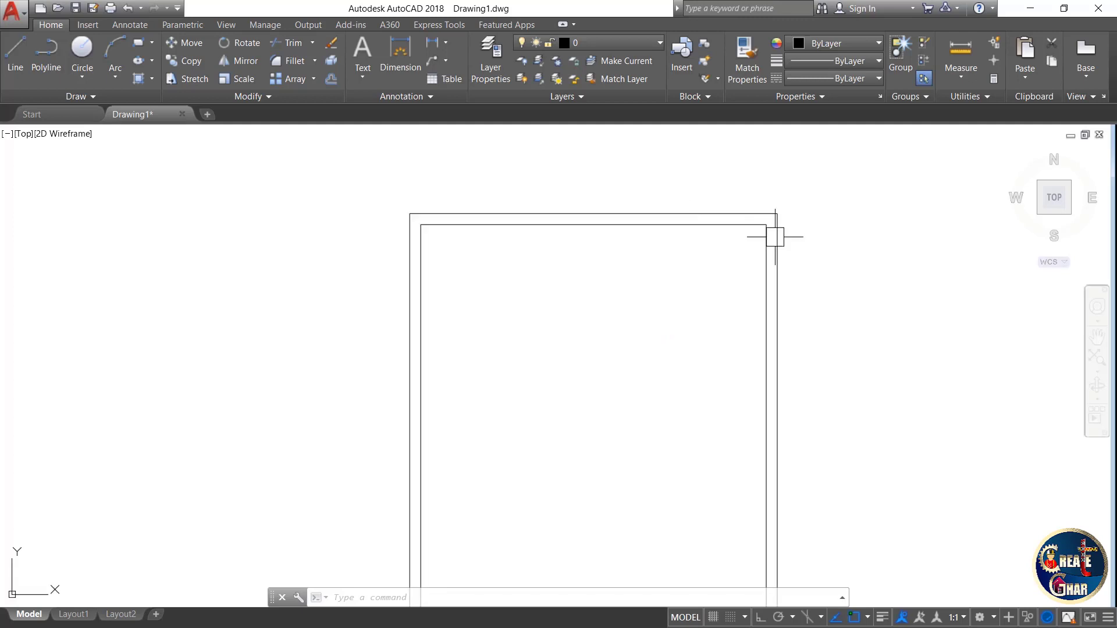
pyautogui.click(726, 226)
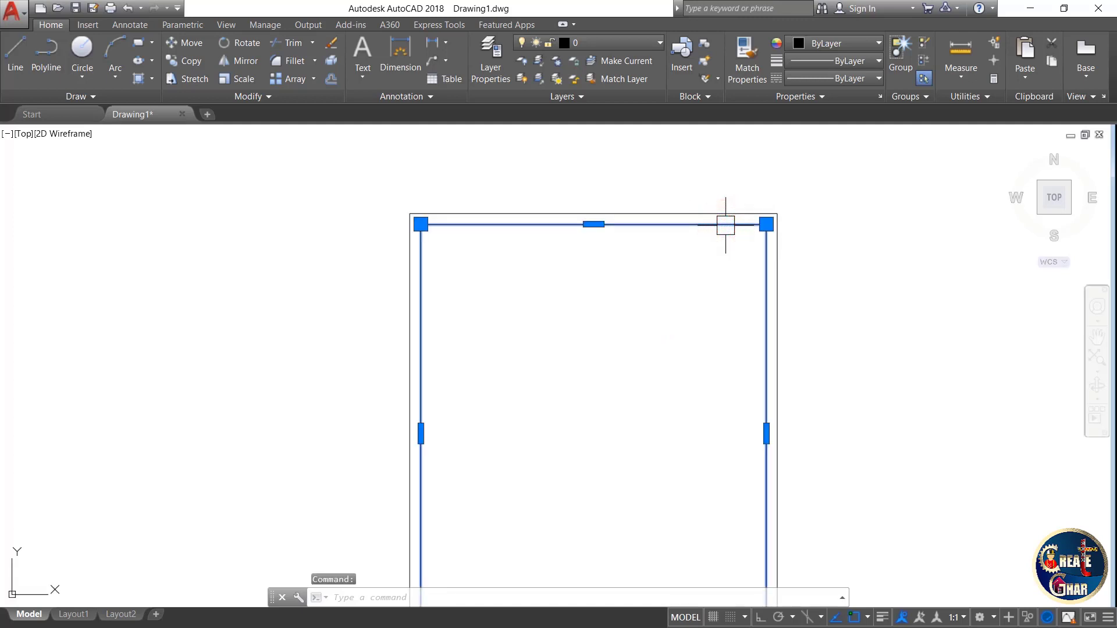
pyautogui.scroll(-1, 726, 226)
pyautogui.scroll(1, 726, 225)
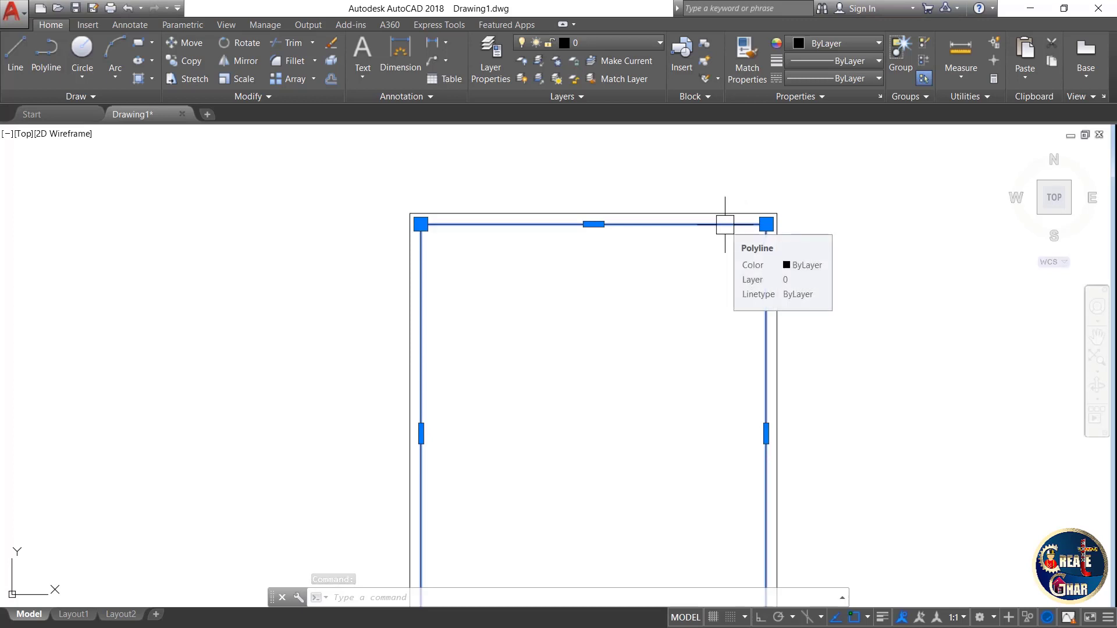
pyautogui.press('Escape')
pyautogui.press('Escape')
pyautogui.press('Escape')
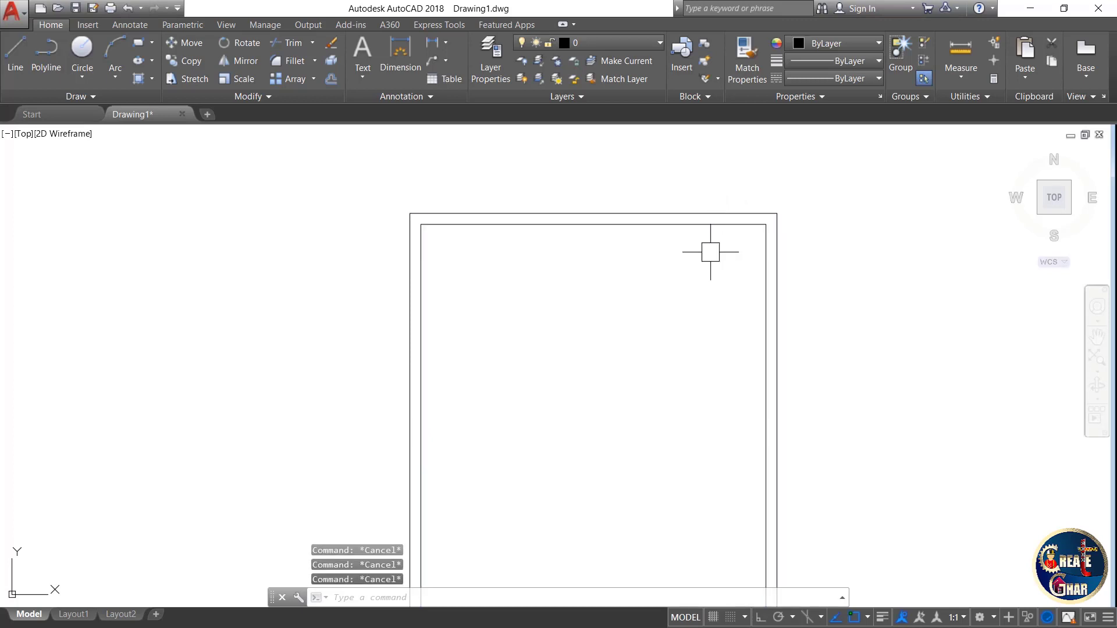
pyautogui.write('o')
pyautogui.press('Return')
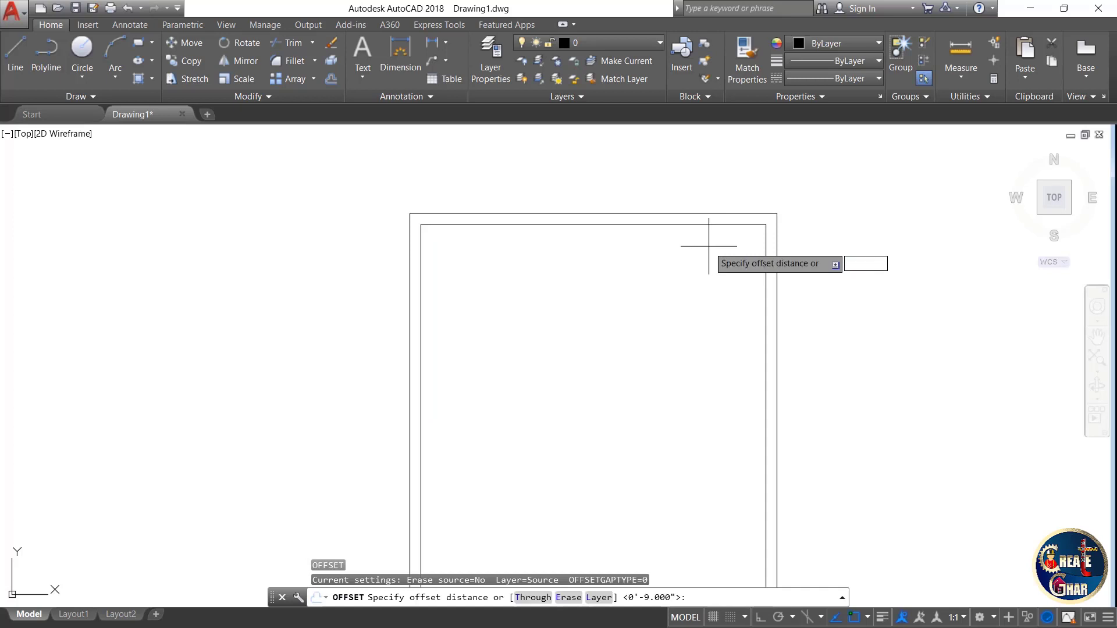
pyautogui.write('6')
pyautogui.press('Return')
pyautogui.click(701, 226)
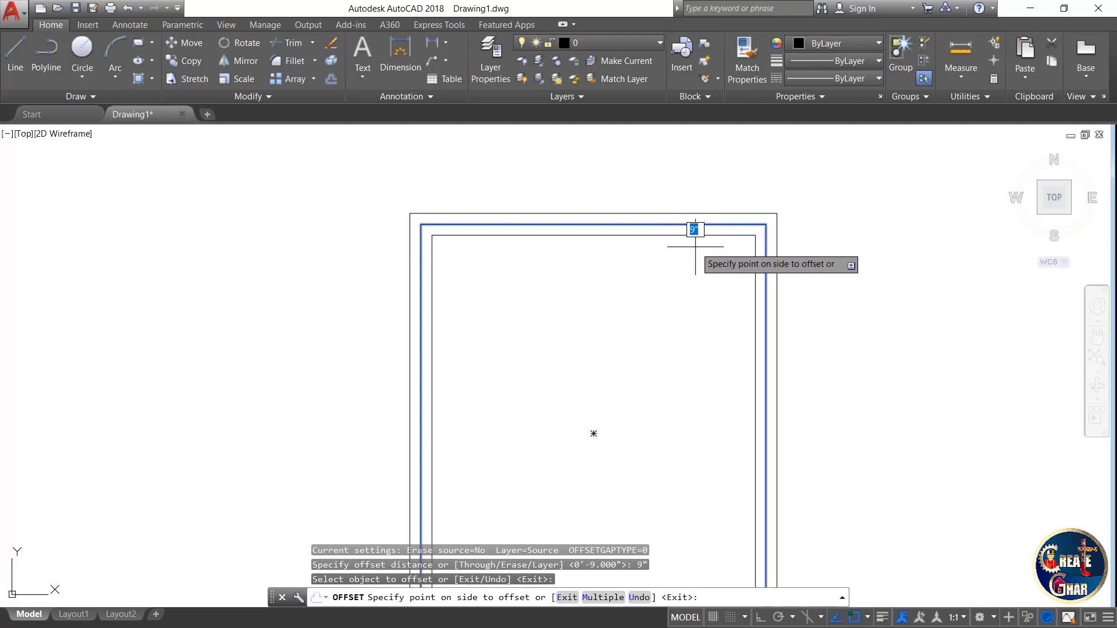
pyautogui.moveTo(707, 222)
pyautogui.mouseDown()
pyautogui.moveTo(777, 259)
pyautogui.moveTo(719, 223)
pyautogui.mouseUp()
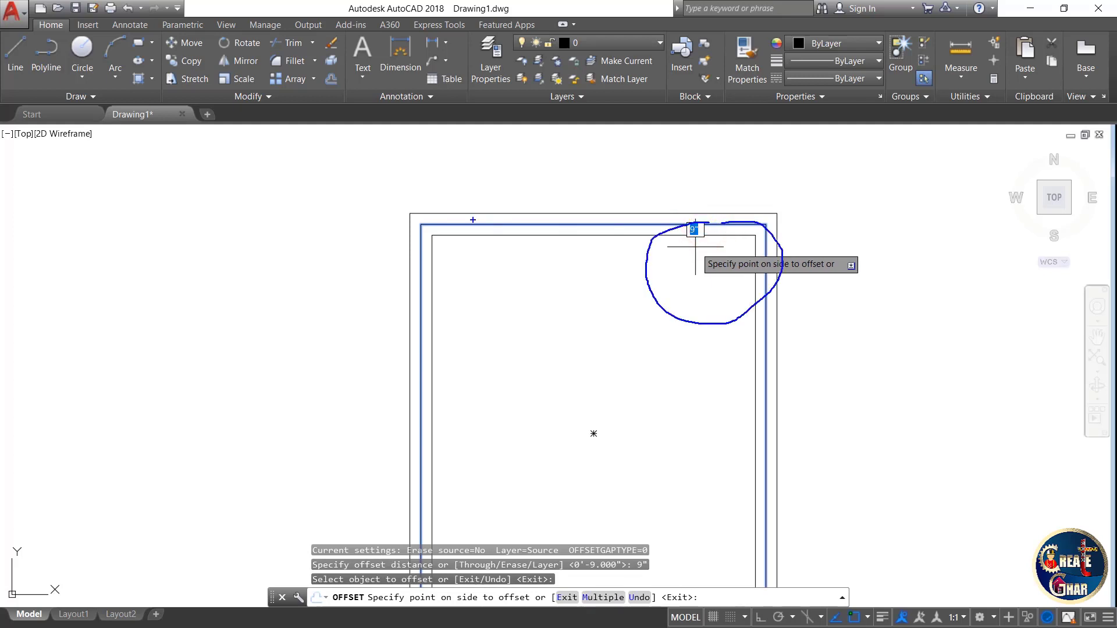
pyautogui.click(473, 222)
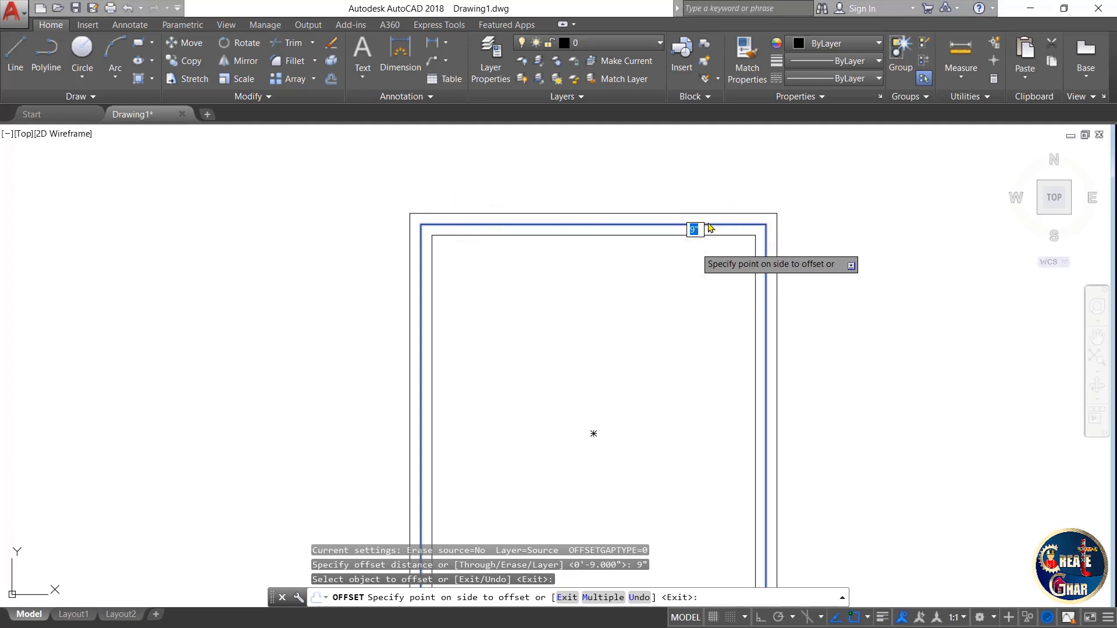
pyautogui.press('Escape')
pyautogui.press('Escape')
pyautogui.press('Escape')
pyautogui.press('Escape')
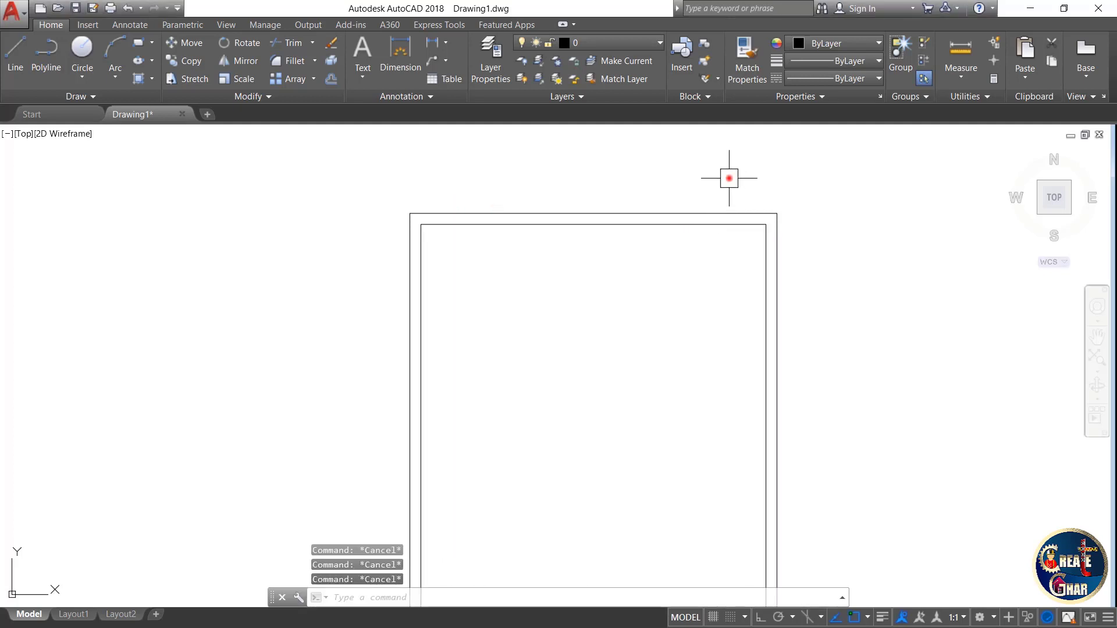
# Explode the outer and inner wall outlines into separate lines, and check the upper inner line by selecting it.
pyautogui.click(729, 178)
pyautogui.click(645, 265)
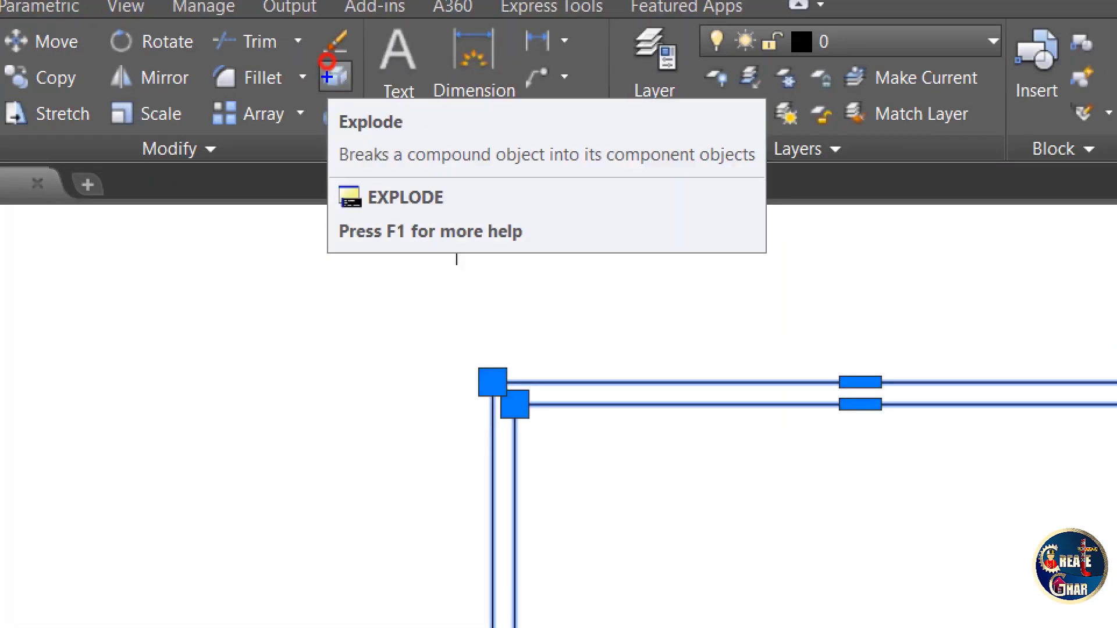
pyautogui.click(330, 63)
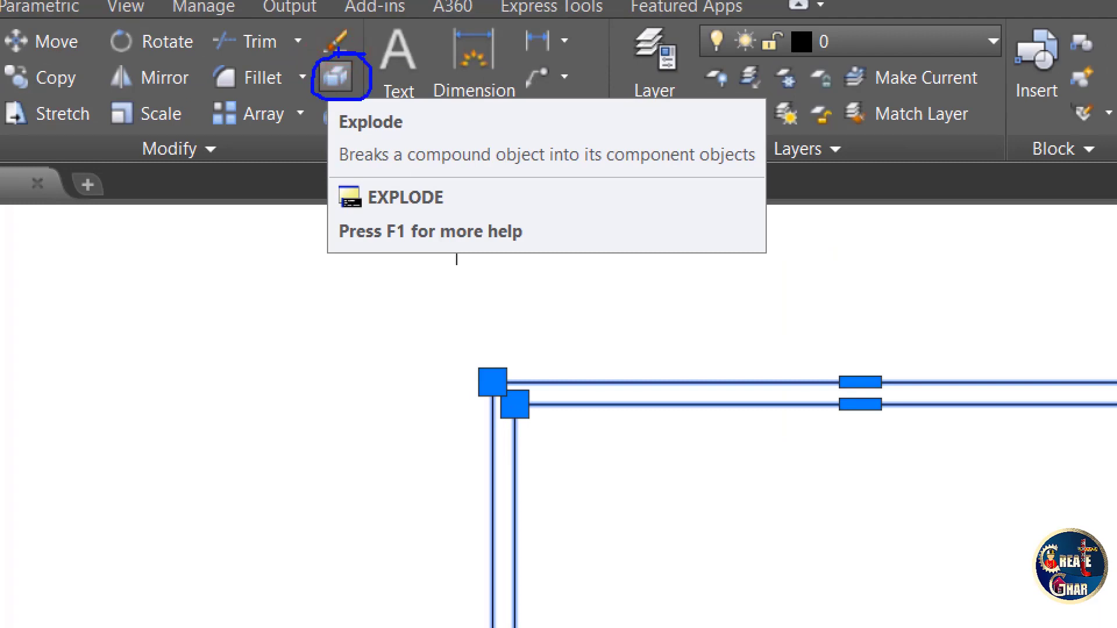
pyautogui.moveTo(787, 350); pyautogui.dragTo(740, 469)
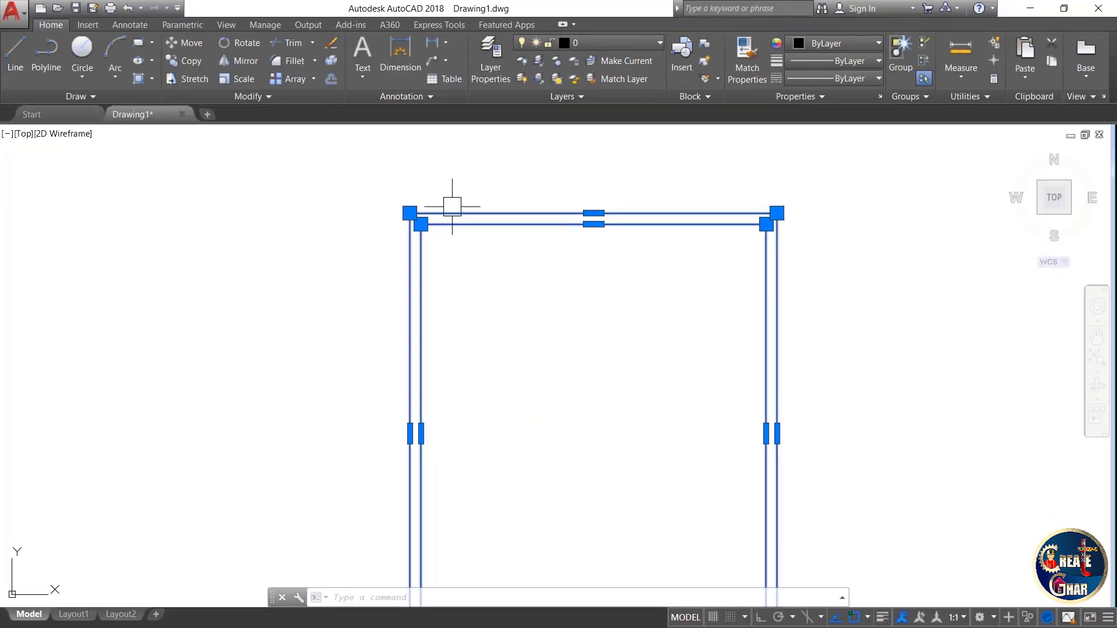
pyautogui.click(332, 62)
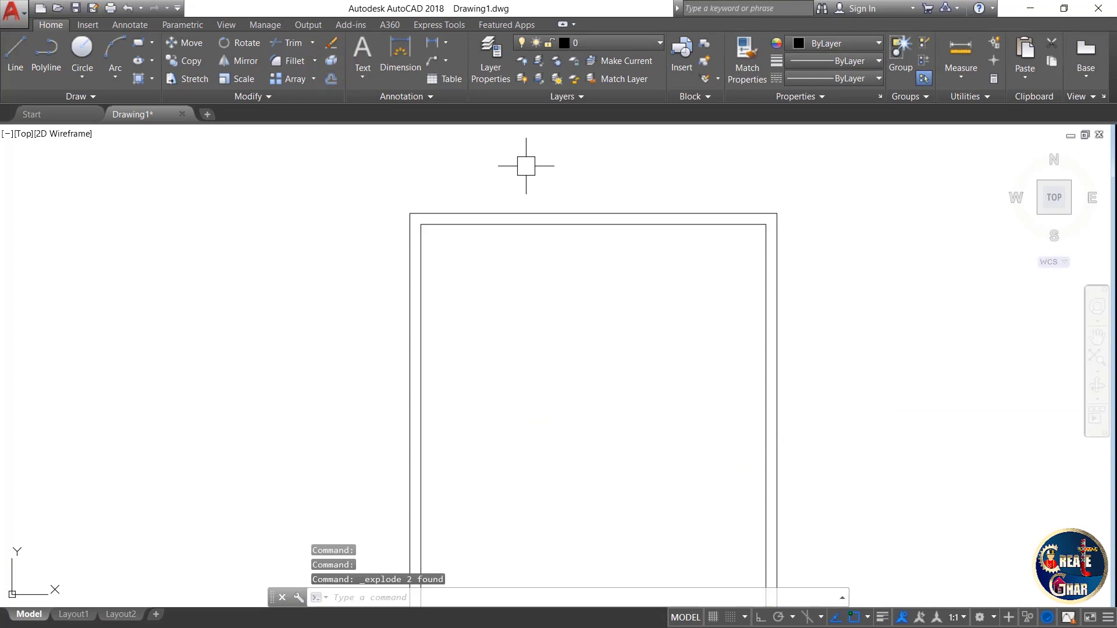
pyautogui.click(588, 224)
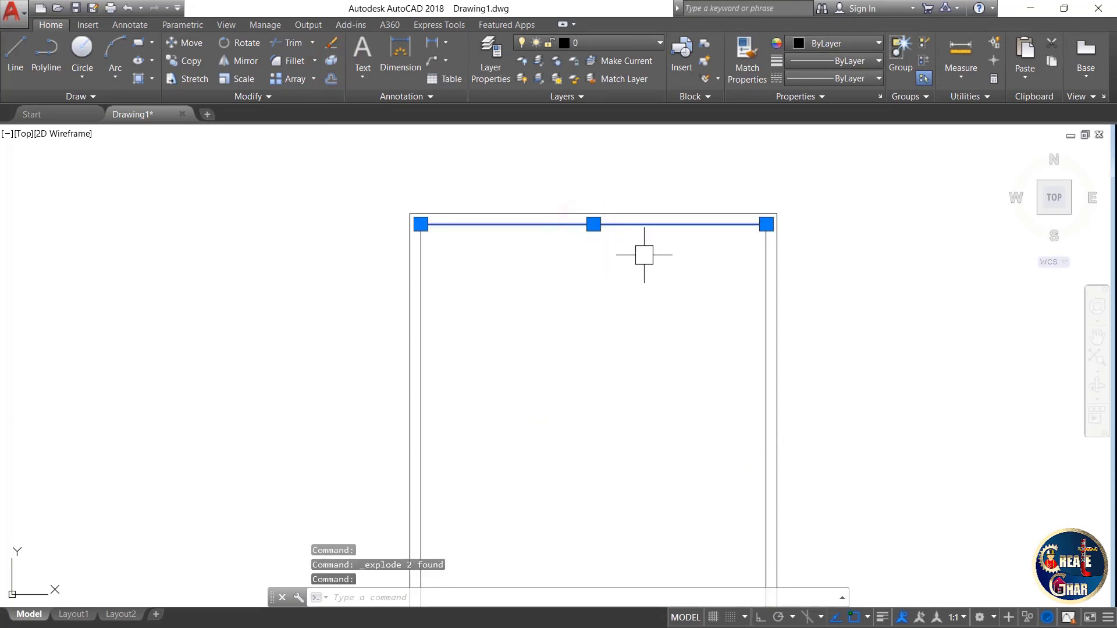
pyautogui.scroll(4, 521, 242)
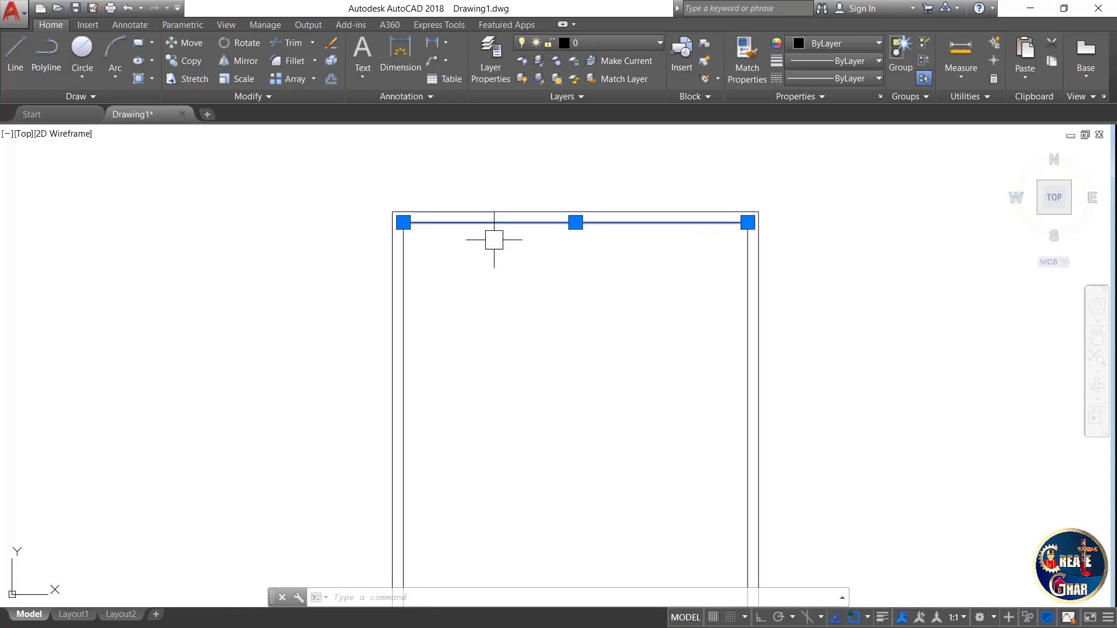
pyautogui.press('Escape')
pyautogui.press('Escape')
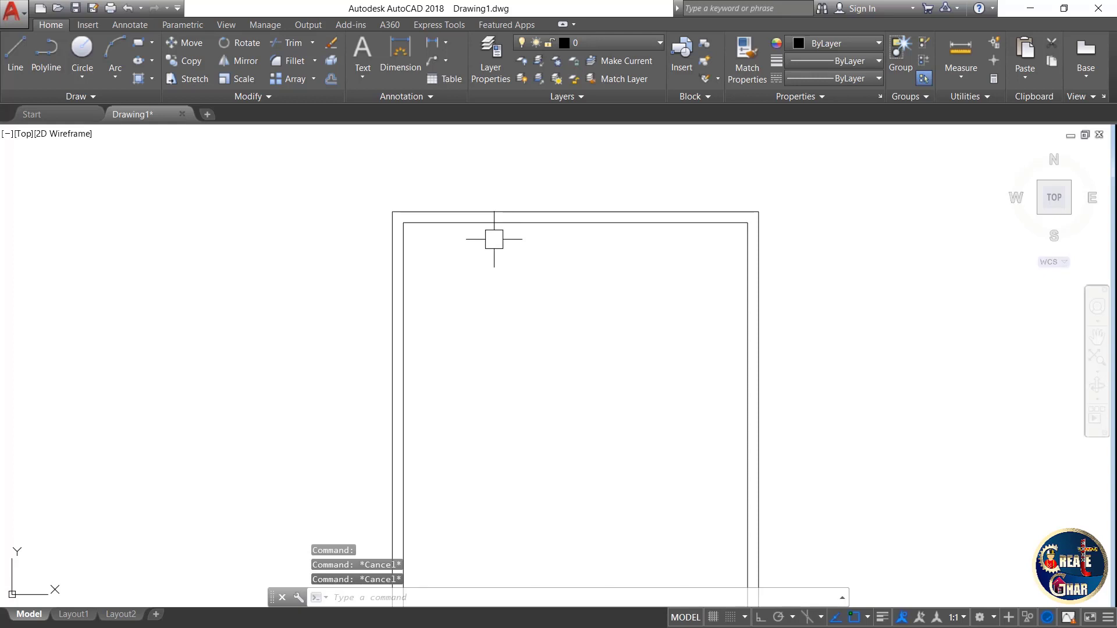
pyautogui.write('o')
pyautogui.press('Return')
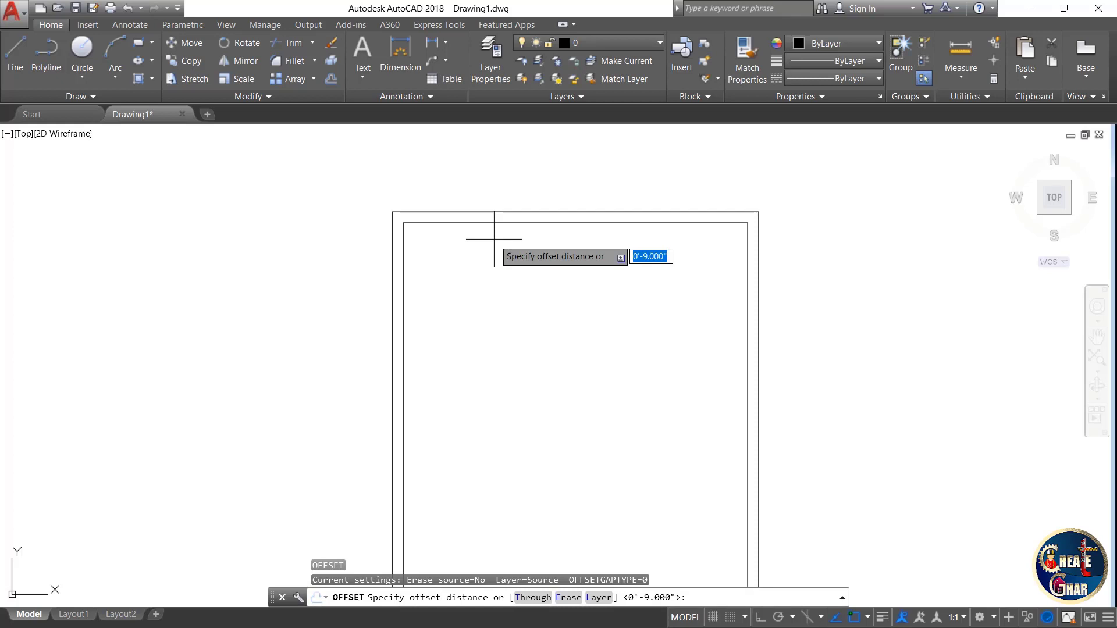
pyautogui.scroll(2, 494, 238)
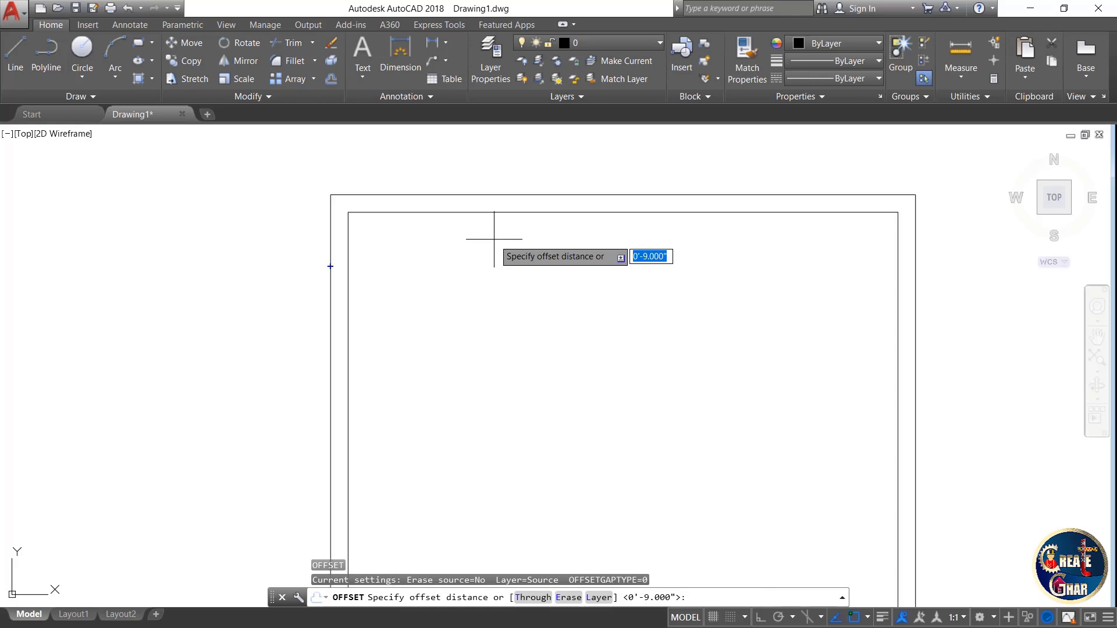
pyautogui.click(350, 269)
pyautogui.press('Escape')
pyautogui.press('Escape')
pyautogui.press('Escape')
pyautogui.scroll(-4, 664, 228)
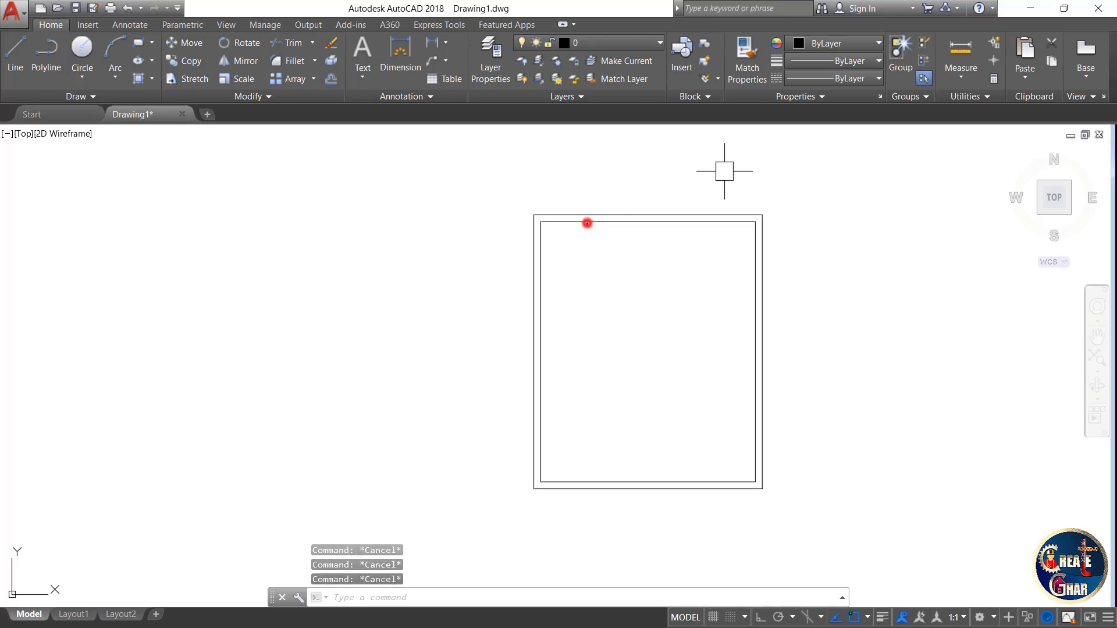
pyautogui.moveTo(587, 223)
pyautogui.mouseDown()
pyautogui.moveTo(685, 226)
pyautogui.moveTo(658, 312)
pyautogui.moveTo(668, 310)
pyautogui.mouseUp()
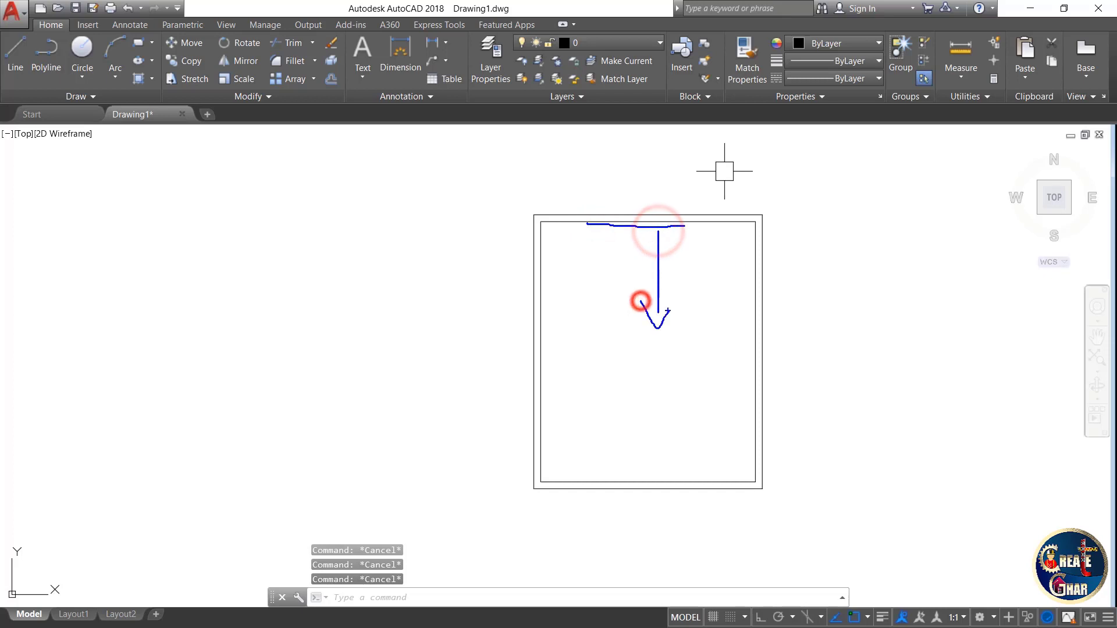
pyautogui.moveTo(547, 335); pyautogui.dragTo(759, 341)
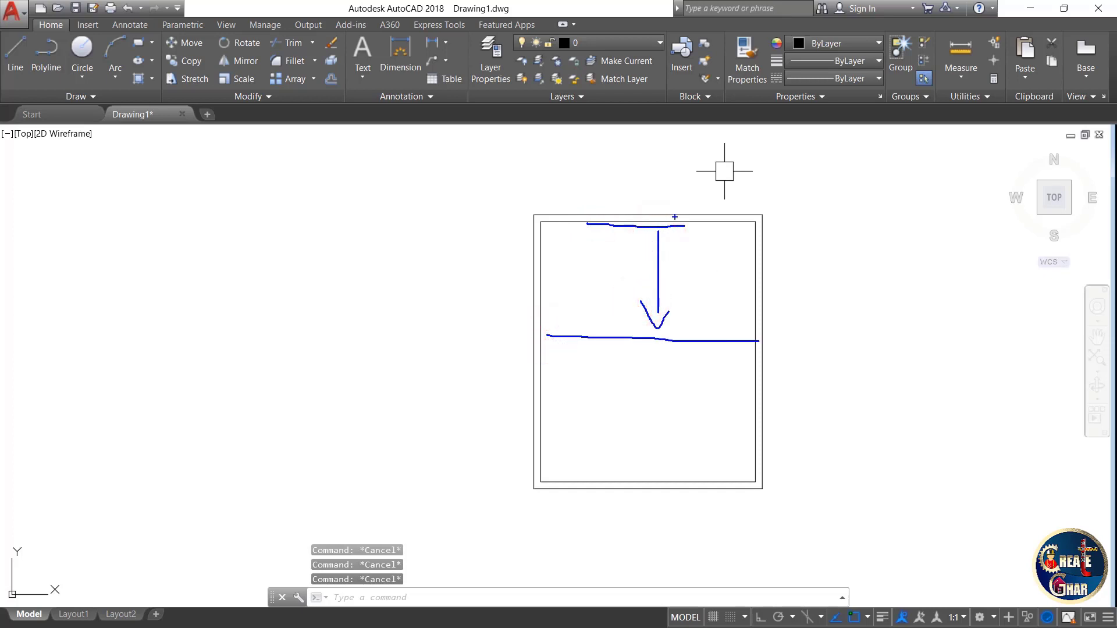
pyautogui.moveTo(654, 223); pyautogui.dragTo(690, 222)
pyautogui.moveTo(587, 349); pyautogui.dragTo(729, 351)
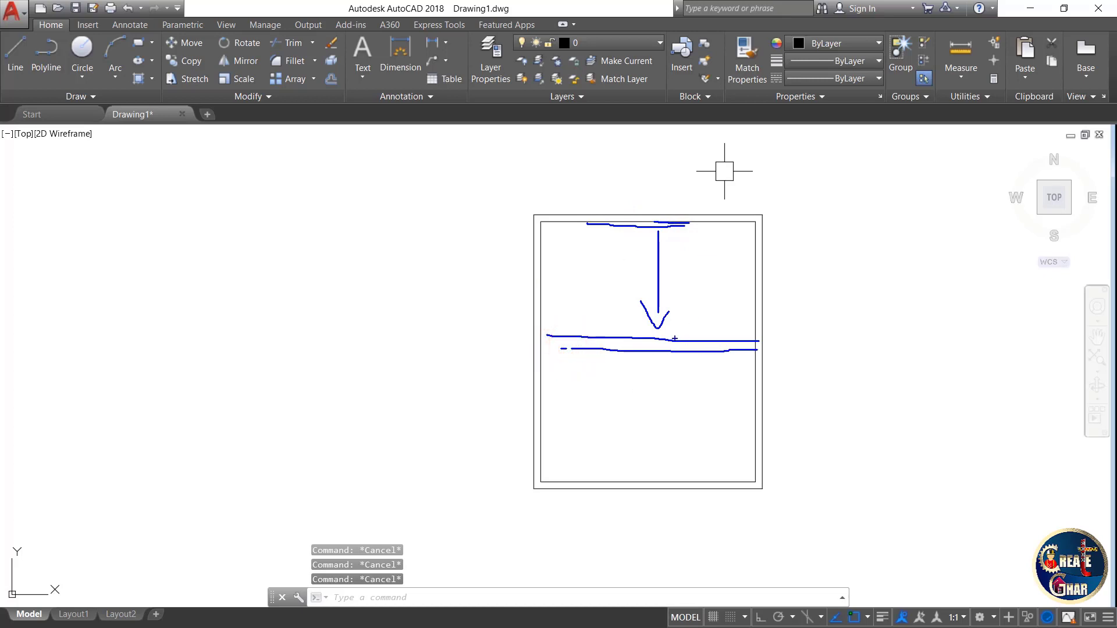
pyautogui.press('Escape')
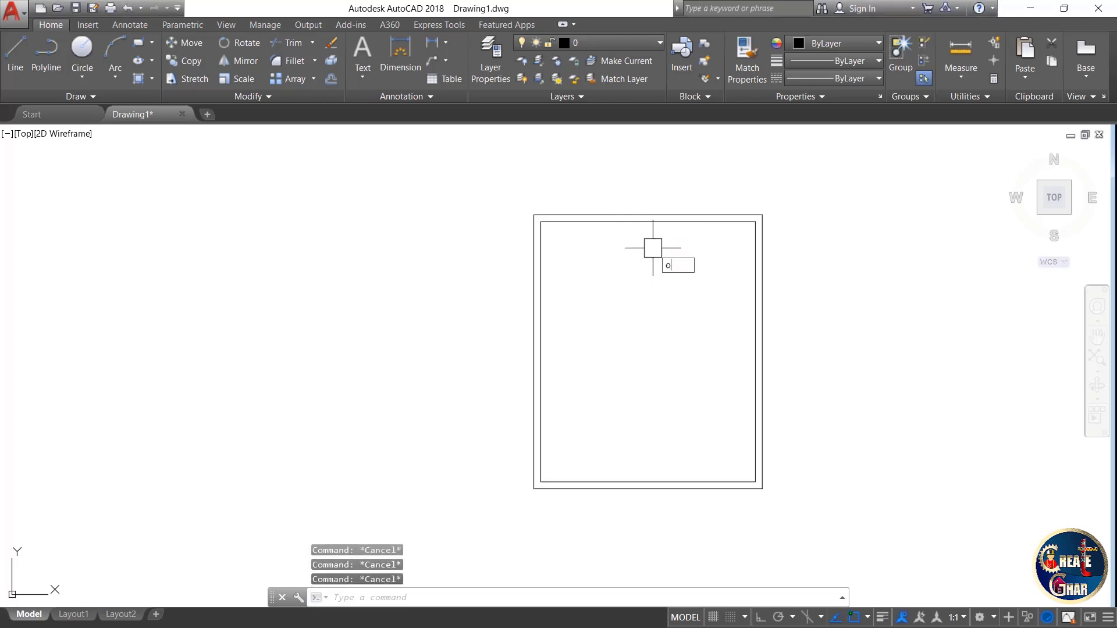
# Offset the upper inner wall line 10' downward to place the first horizontal partition line.
pyautogui.press('Return')
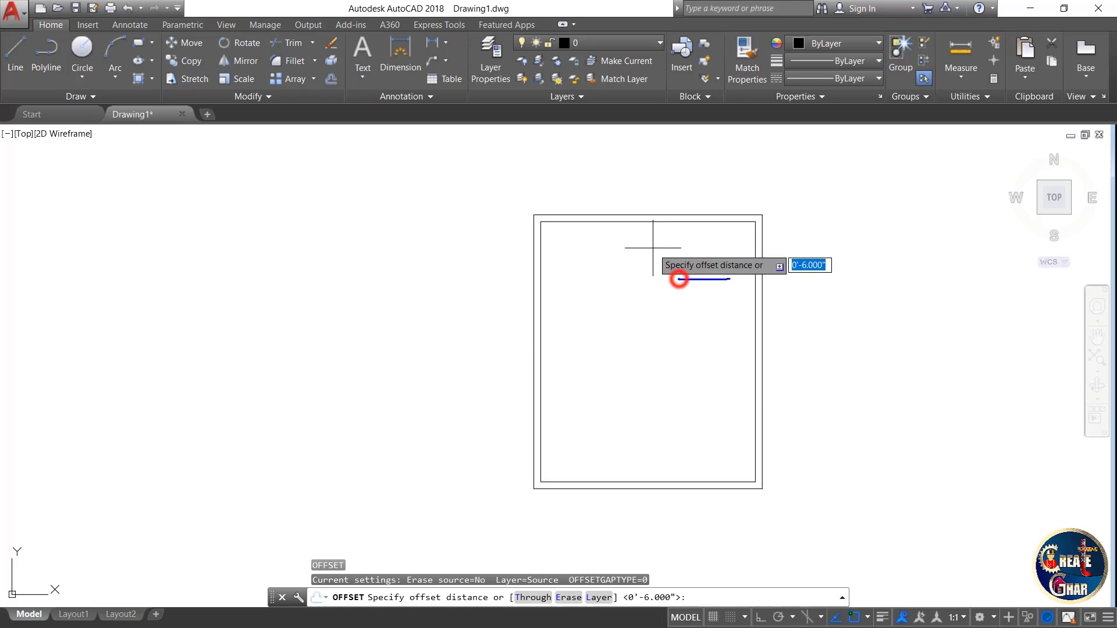
pyautogui.moveTo(603, 231)
pyautogui.mouseDown()
pyautogui.moveTo(603, 322)
pyautogui.moveTo(611, 311)
pyautogui.mouseUp()
pyautogui.moveTo(538, 335); pyautogui.dragTo(745, 341)
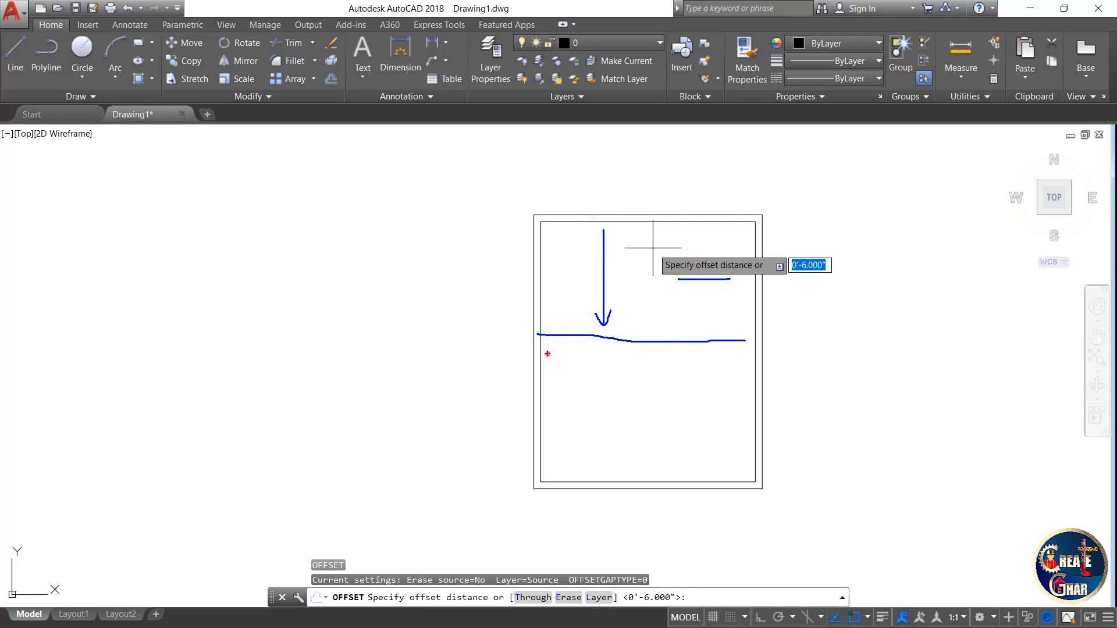
pyautogui.moveTo(548, 354); pyautogui.dragTo(781, 363)
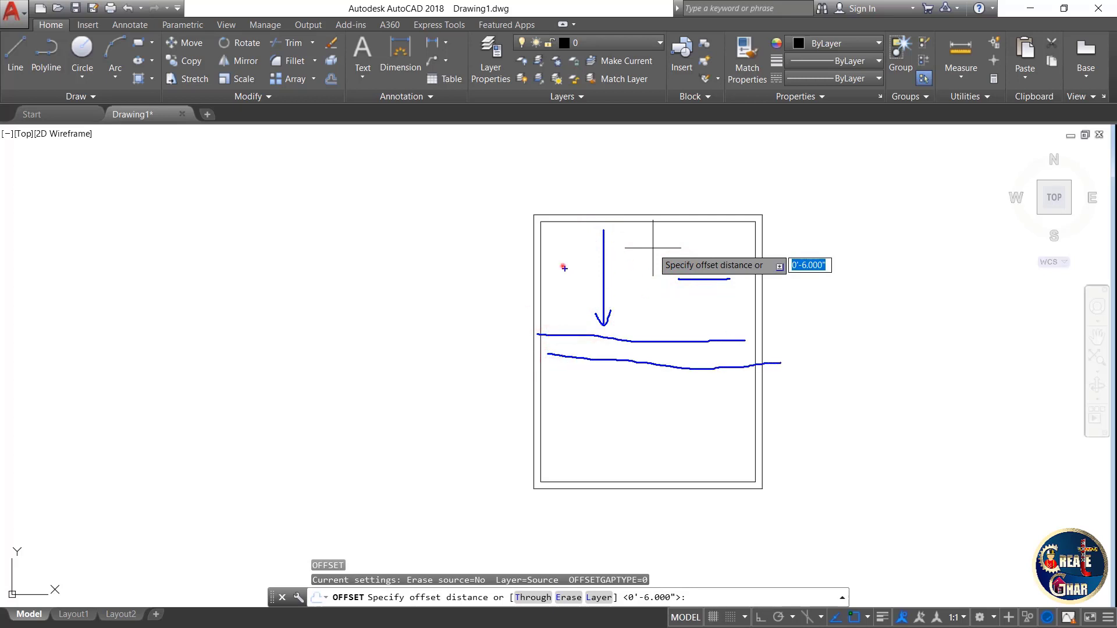
pyautogui.moveTo(563, 267)
pyautogui.mouseDown()
pyautogui.moveTo(576, 290)
pyautogui.moveTo(567, 270)
pyautogui.moveTo(580, 266)
pyautogui.mouseUp()
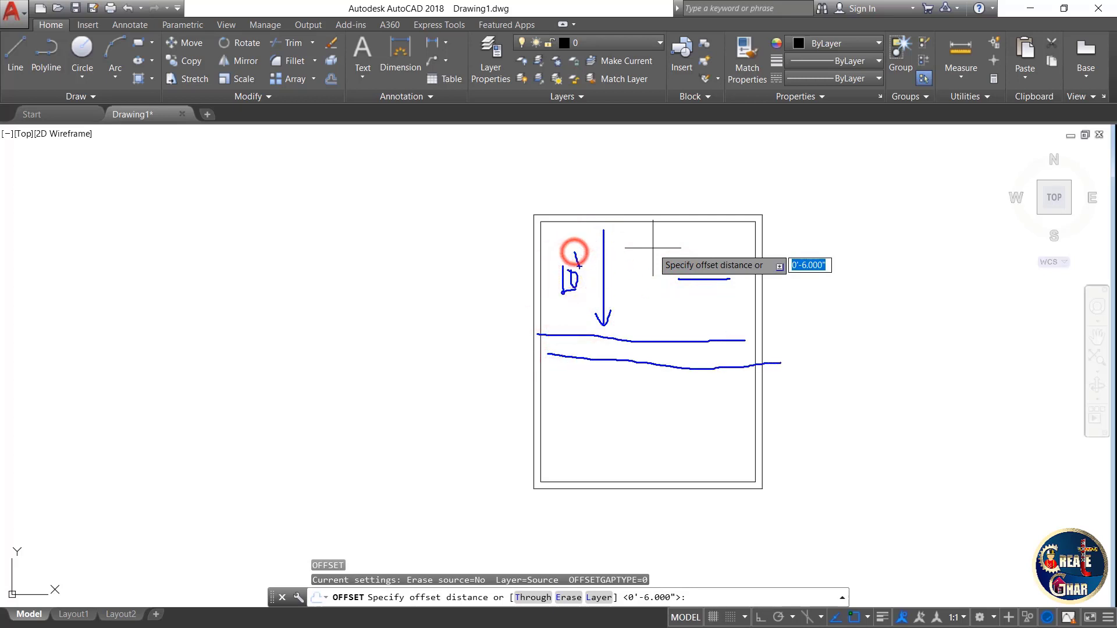
pyautogui.press('Escape')
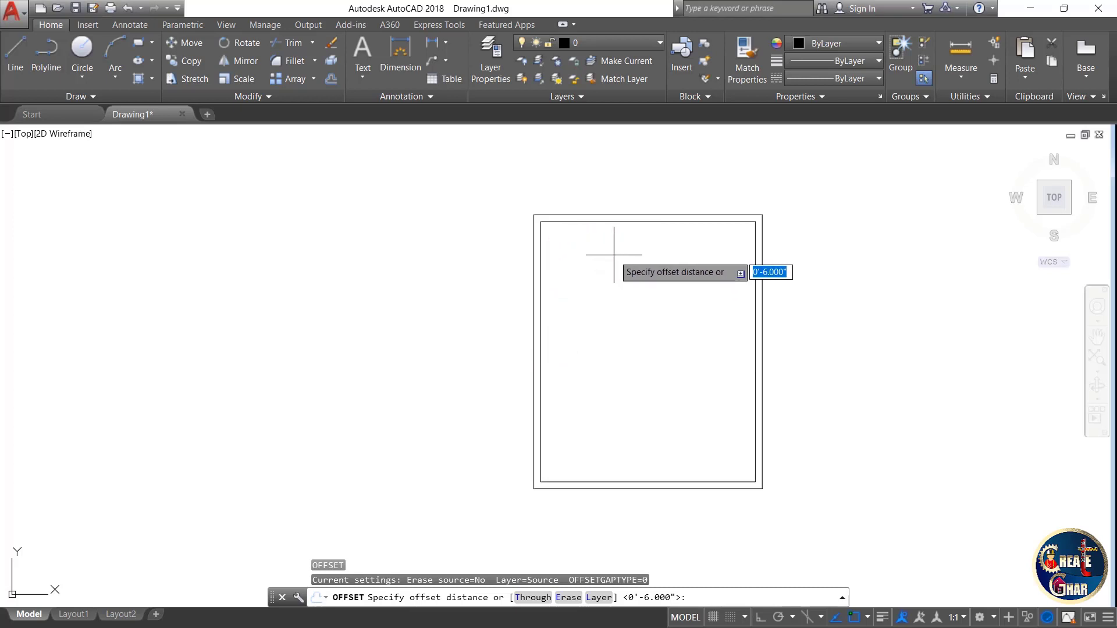
pyautogui.write("10'")
pyautogui.press('Return')
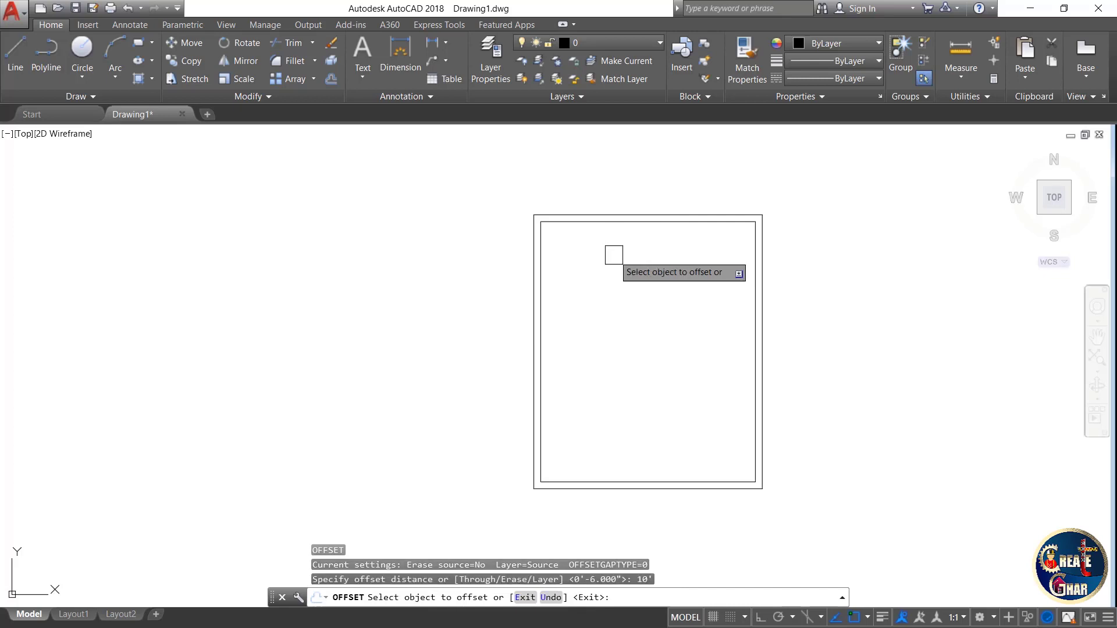
pyautogui.scroll(2, 611, 252)
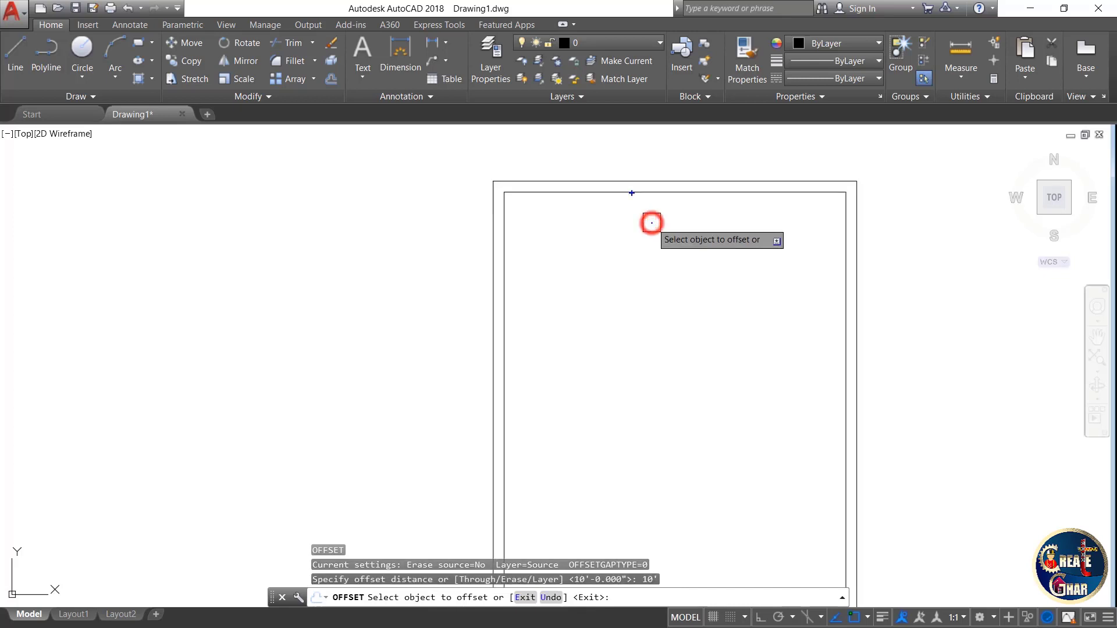
pyautogui.moveTo(582, 207)
pyautogui.mouseDown()
pyautogui.moveTo(632, 192)
pyautogui.moveTo(631, 308)
pyautogui.moveTo(648, 297)
pyautogui.mouseUp()
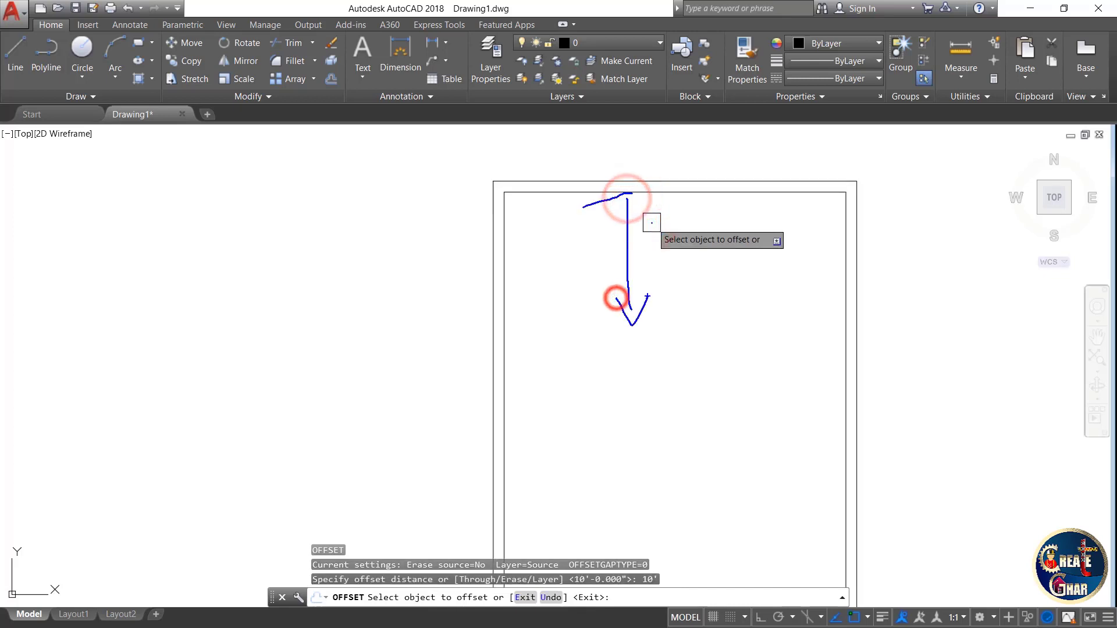
pyautogui.press('Escape')
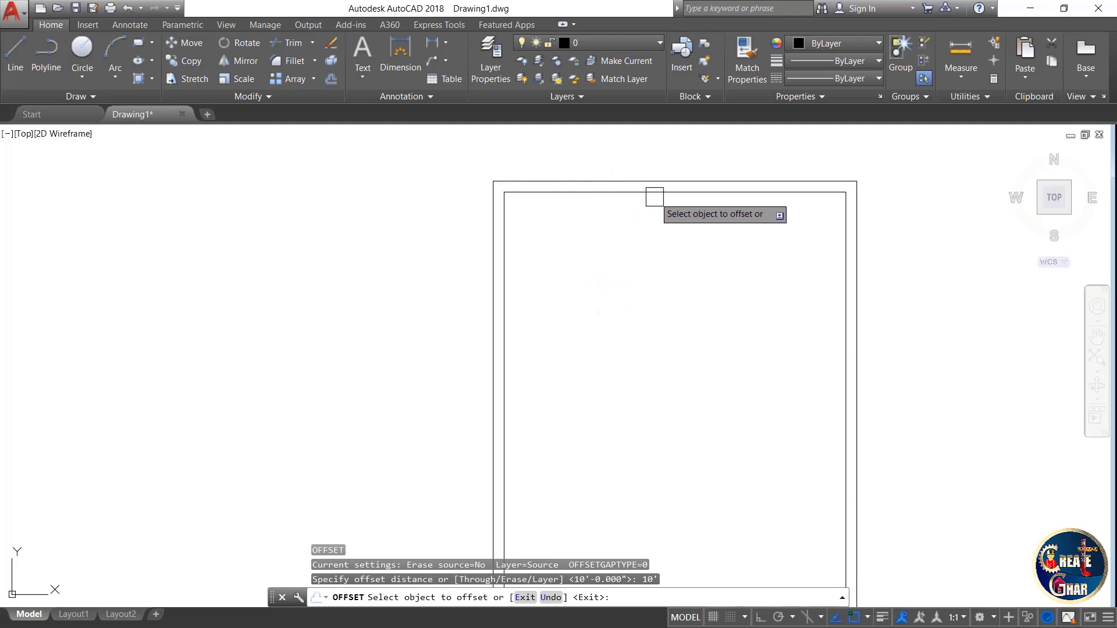
pyautogui.click(653, 193)
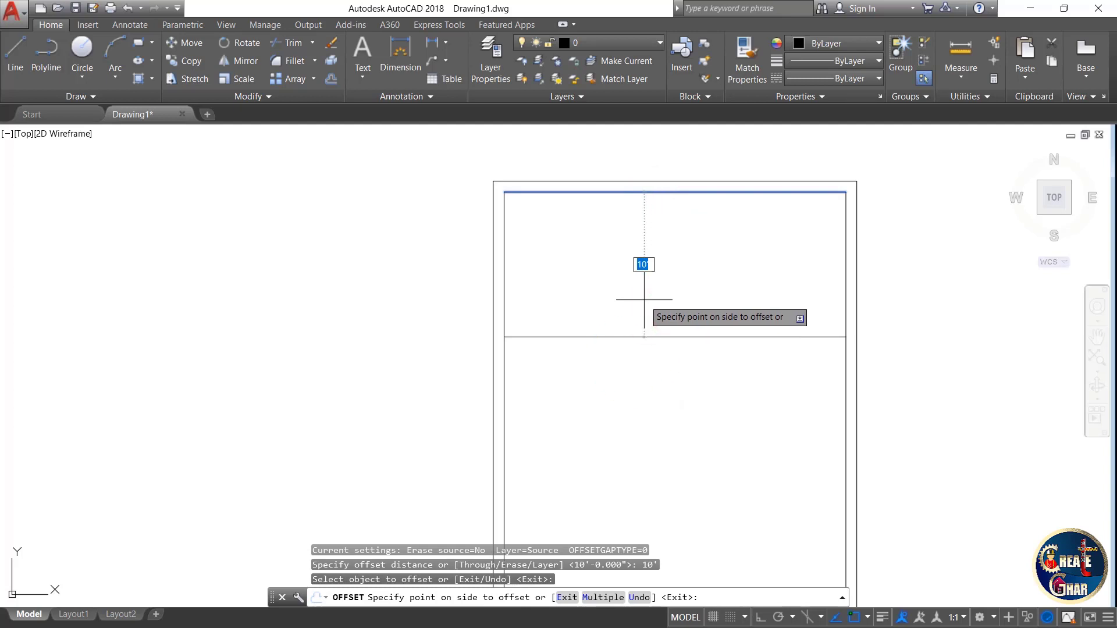
pyautogui.click(644, 300)
pyautogui.press('Escape')
pyautogui.press('Escape')
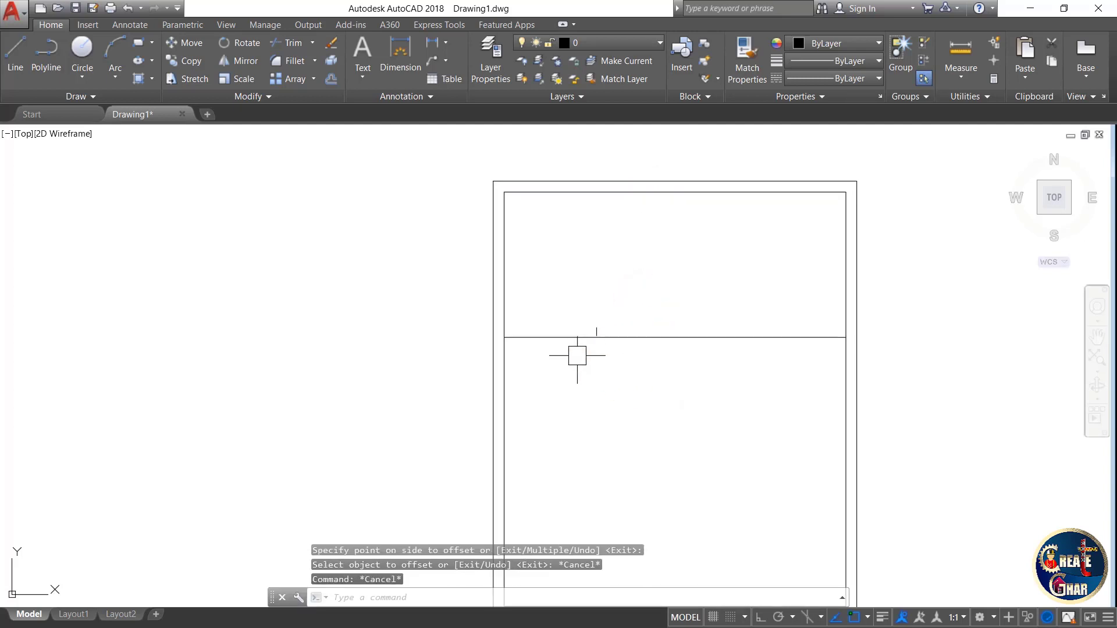
# Offset the horizontal partition line 6" downward to form the second face of the partition wall.
pyautogui.scroll(2, 605, 358)
pyautogui.scroll(-2, 581, 346)
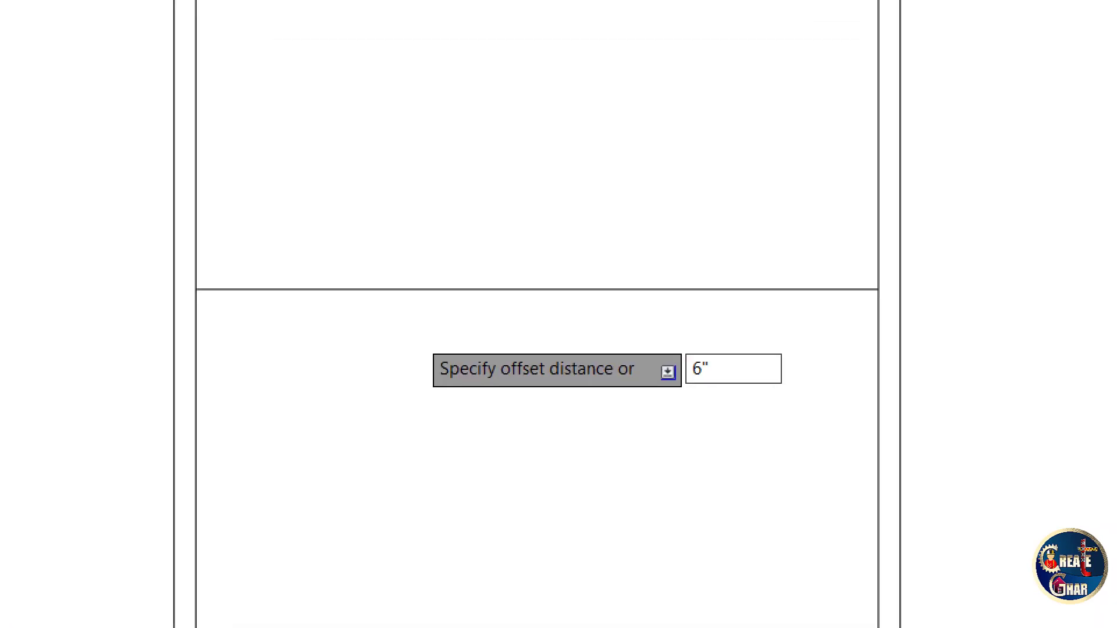
pyautogui.click(803, 369)
pyautogui.moveTo(787, 329)
pyautogui.mouseDown()
pyautogui.moveTo(918, 469)
pyautogui.moveTo(845, 299)
pyautogui.mouseUp()
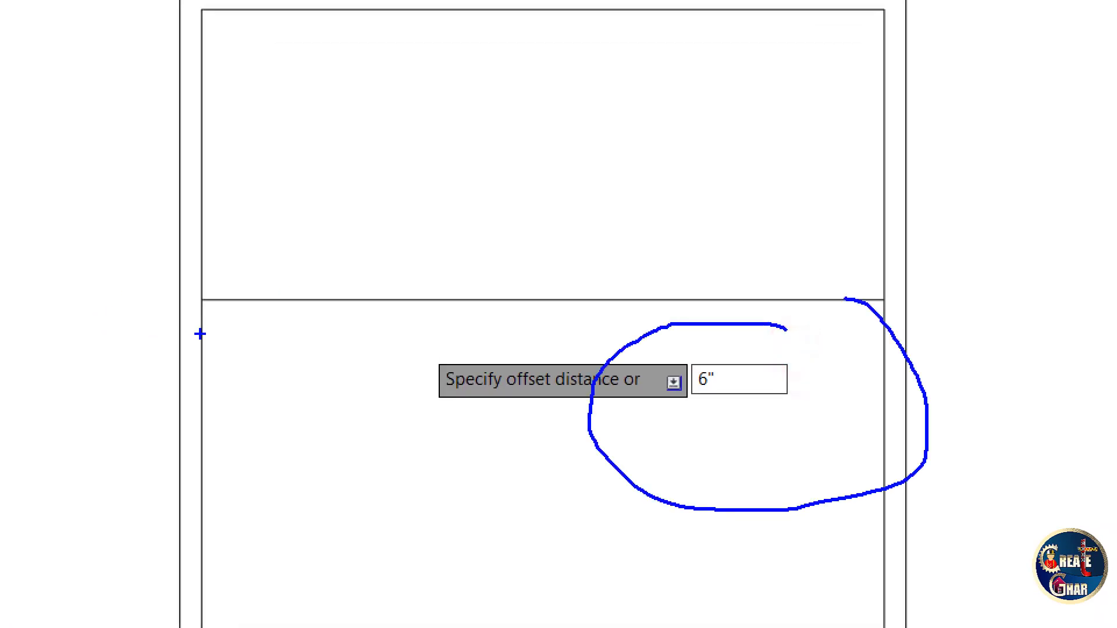
pyautogui.moveTo(195, 328); pyautogui.dragTo(902, 330)
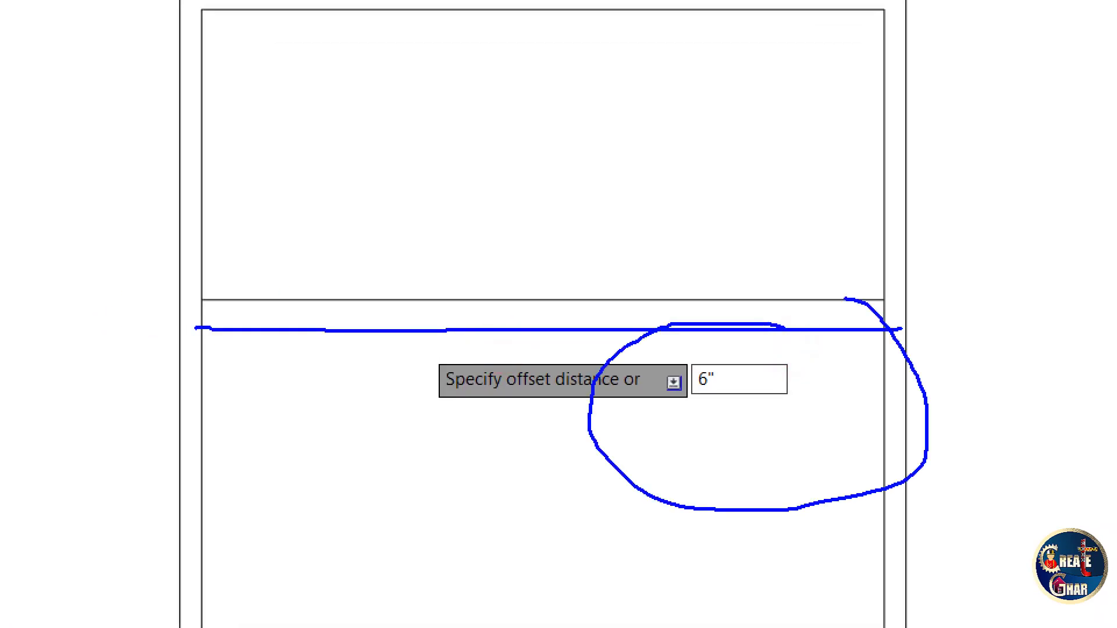
pyautogui.moveTo(588, 296); pyautogui.dragTo(588, 330)
pyautogui.moveTo(573, 324)
pyautogui.mouseDown()
pyautogui.moveTo(614, 327)
pyautogui.moveTo(610, 313)
pyautogui.mouseUp()
pyautogui.press('Escape')
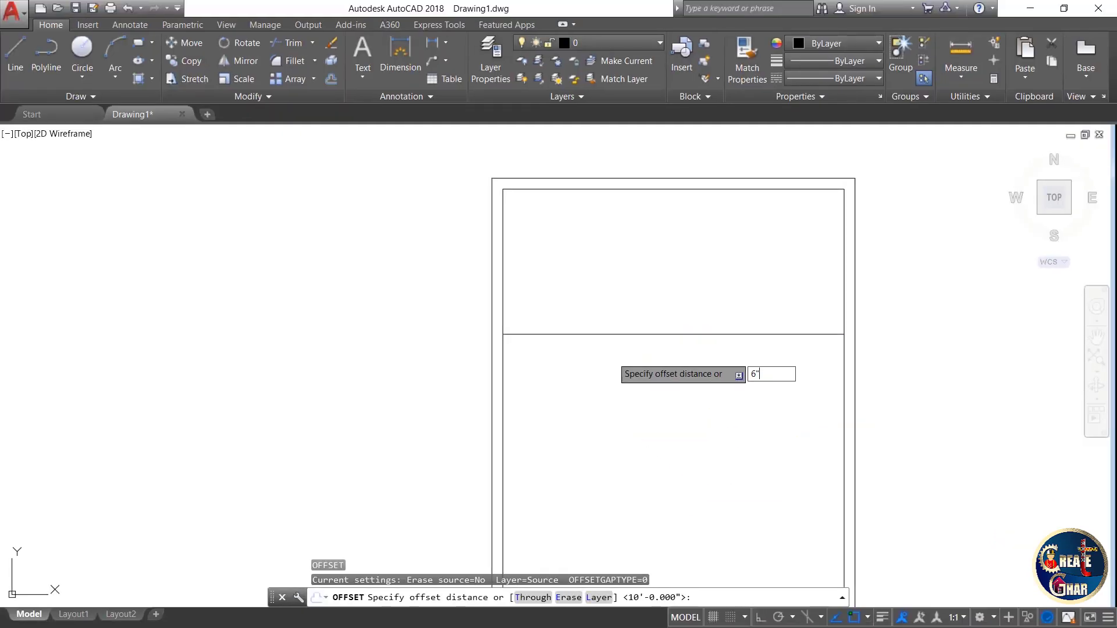
pyautogui.press('Return')
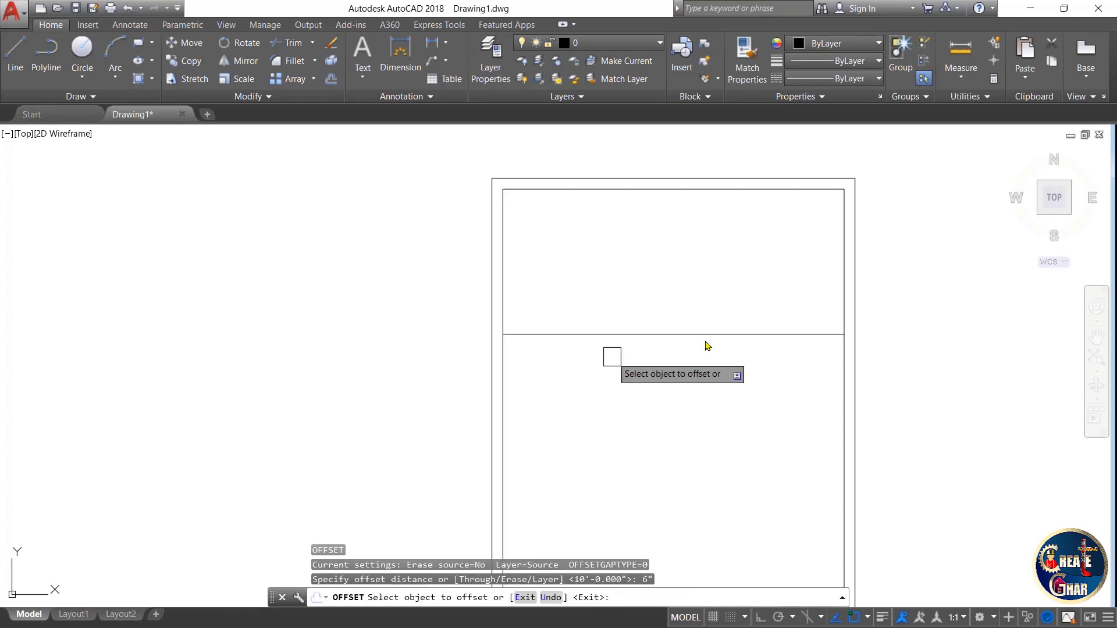
pyautogui.scroll(3, 611, 357)
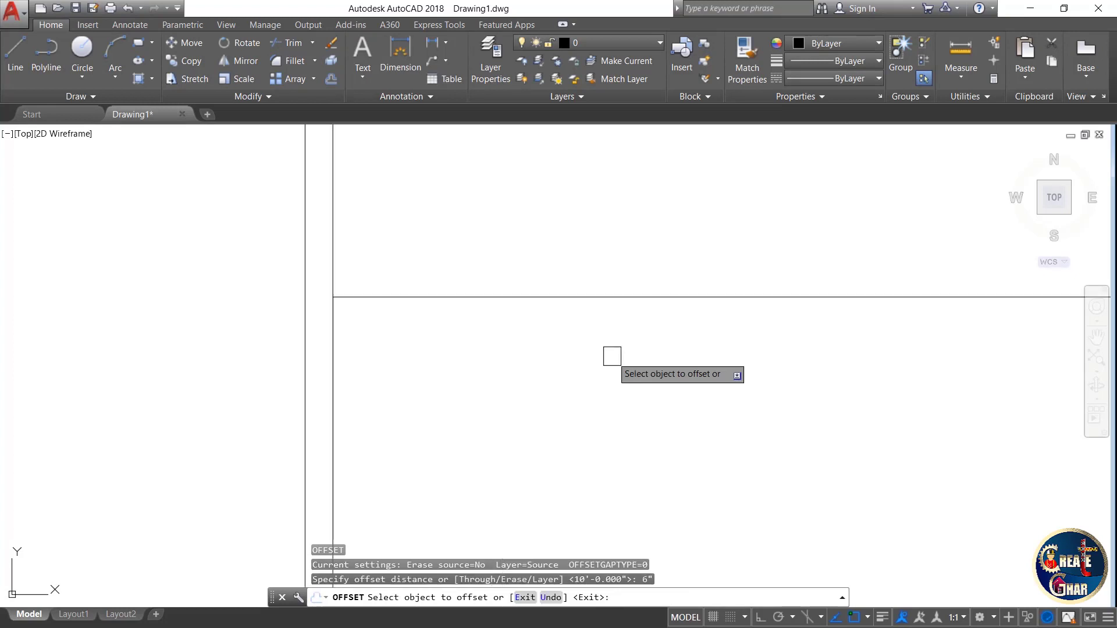
pyautogui.click(598, 298)
pyautogui.click(602, 334)
pyautogui.scroll(-5, 603, 334)
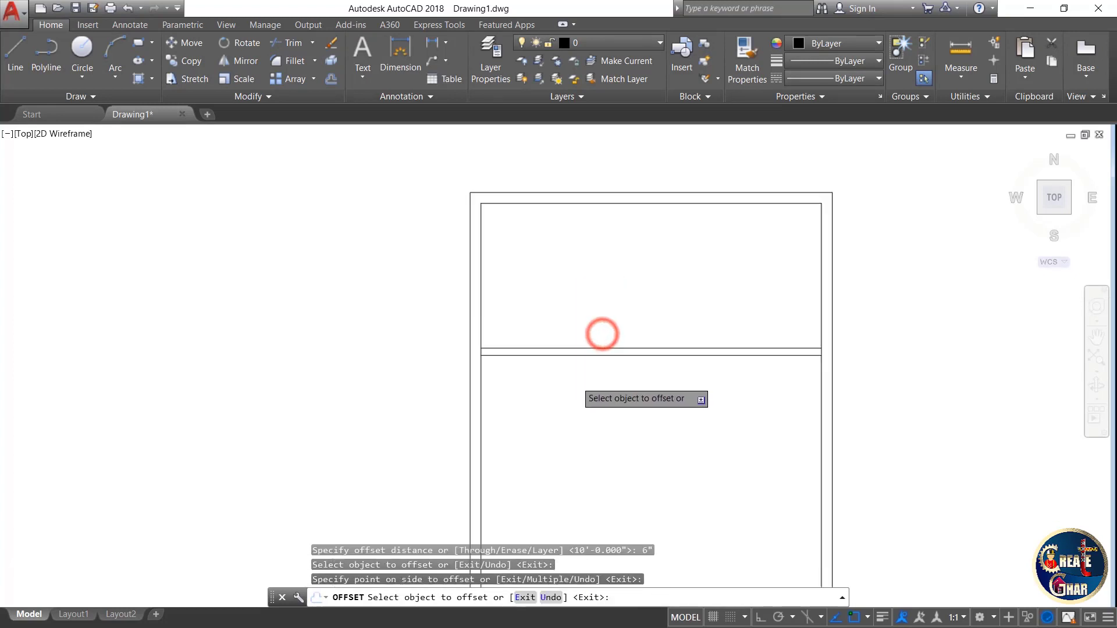
pyautogui.press('Escape')
# Measure the upper room's depth with a vertical linear dimension from the inner upper-left corner to the partition's upper line.
pyautogui.scroll(3, 556, 352)
pyautogui.write('dl')
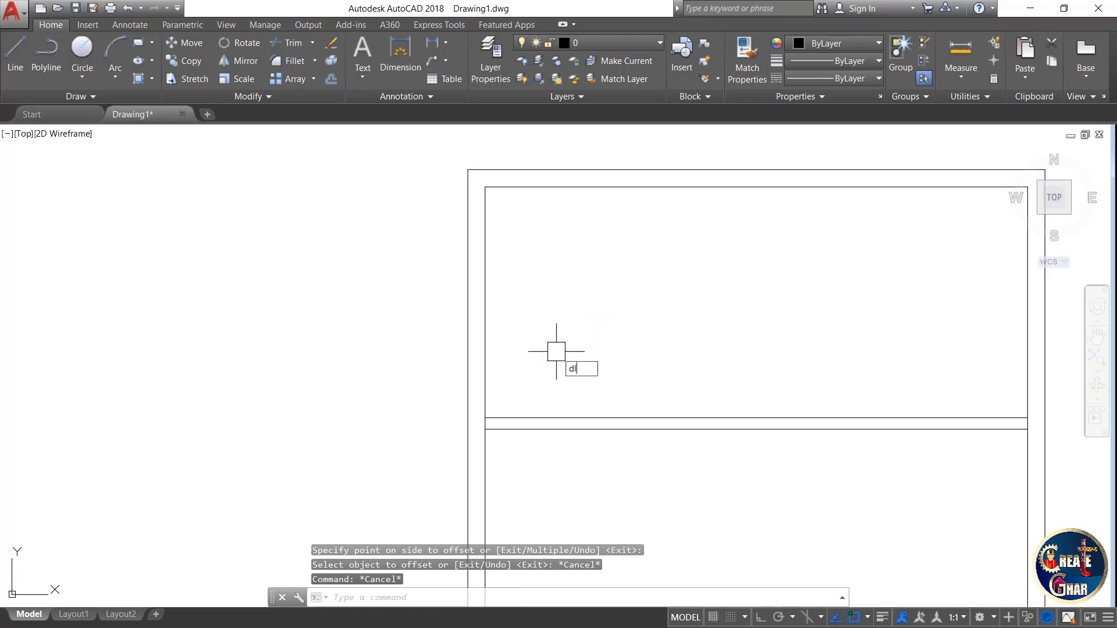
pyautogui.write('i')
pyautogui.press('Return')
pyautogui.click(493, 189)
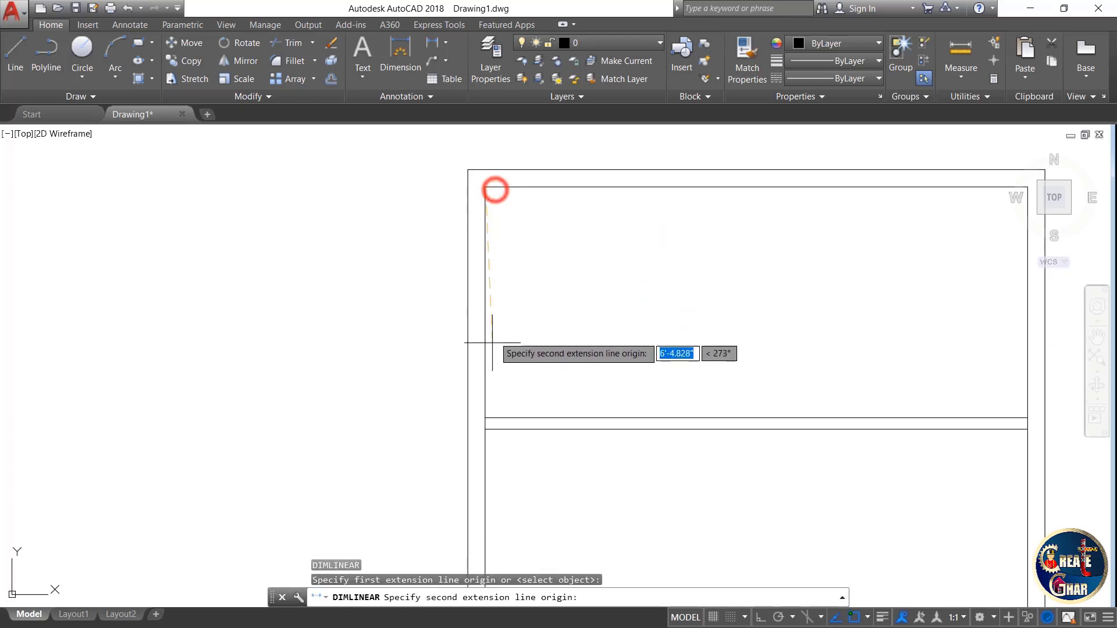
pyautogui.click(490, 418)
pyautogui.click(532, 365)
pyautogui.scroll(4, 538, 329)
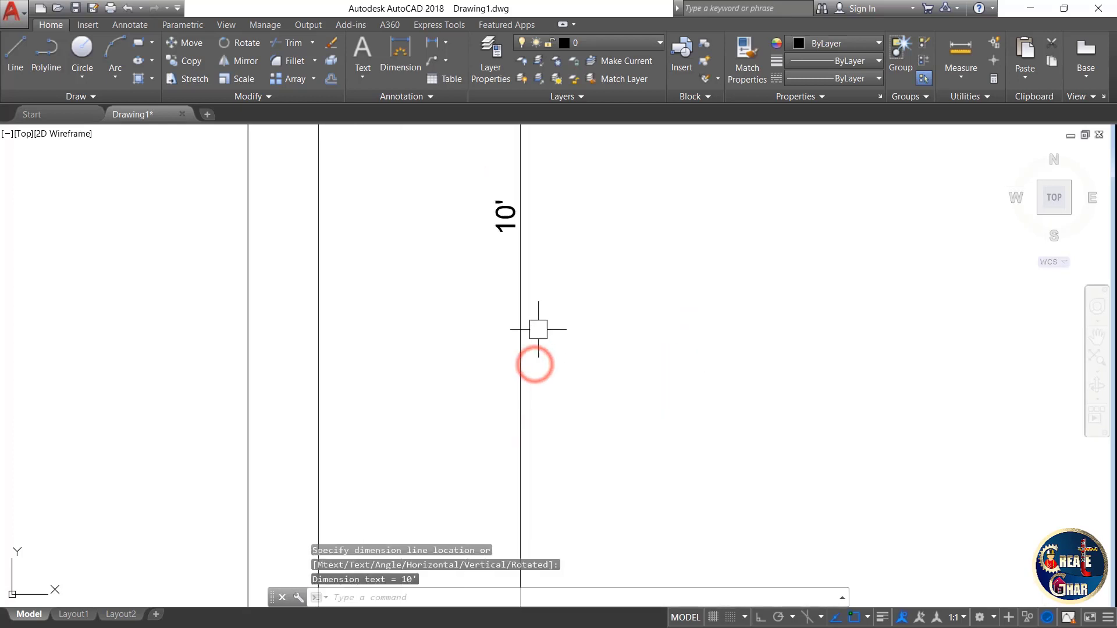
pyautogui.scroll(-2, 543, 290)
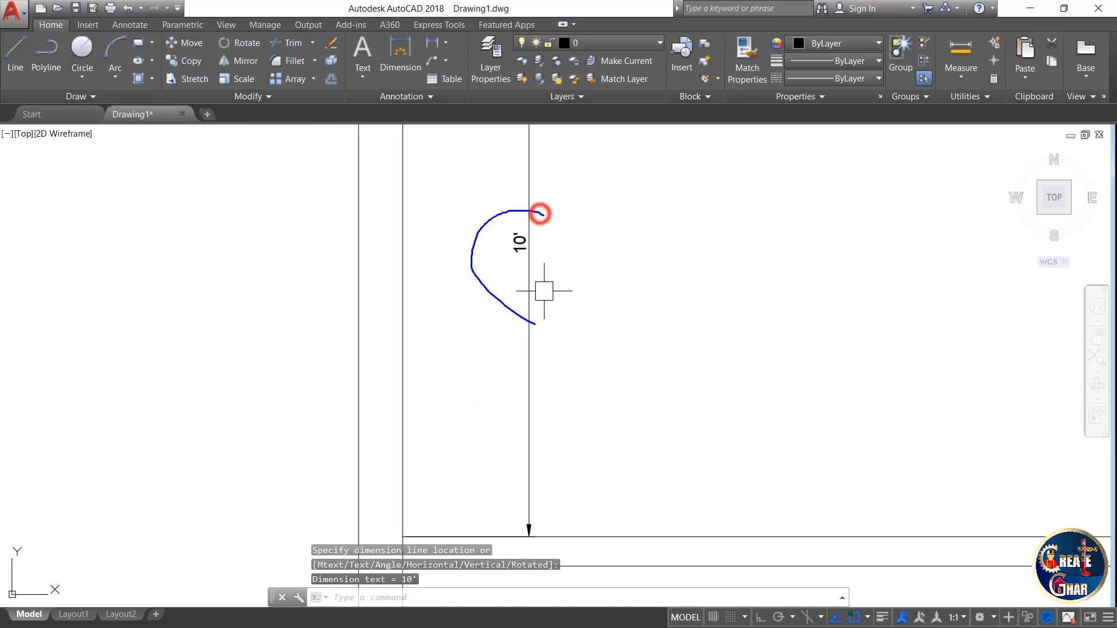
pyautogui.scroll(-5, 543, 230)
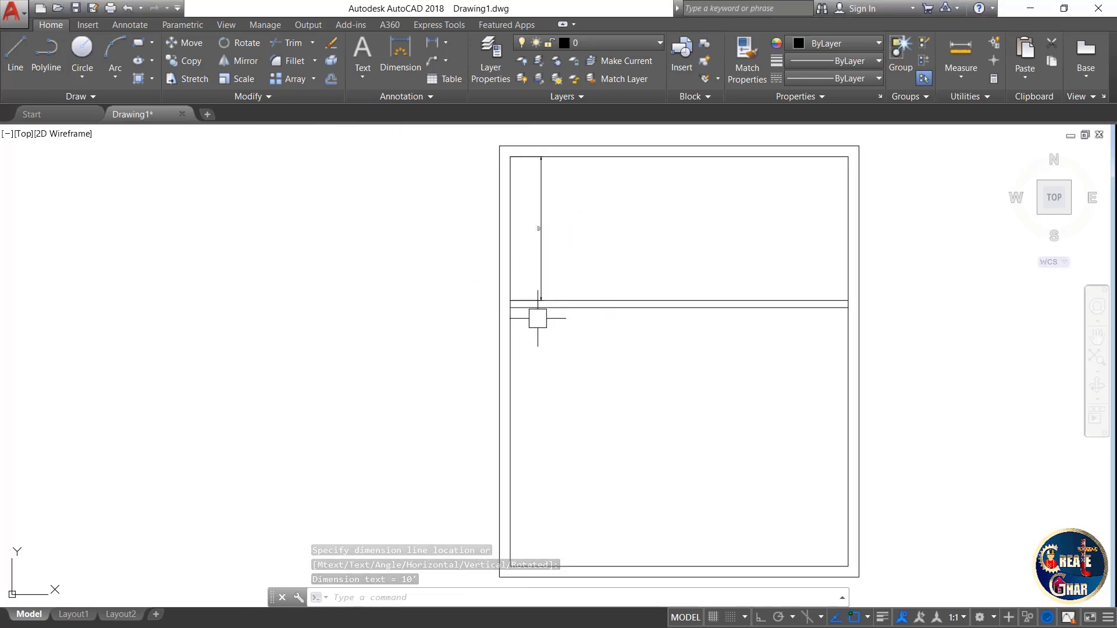
# Delete the vertical dimension from the upper room.
pyautogui.scroll(4, 536, 314)
pyautogui.scroll(-2, 547, 273)
pyautogui.click(538, 247)
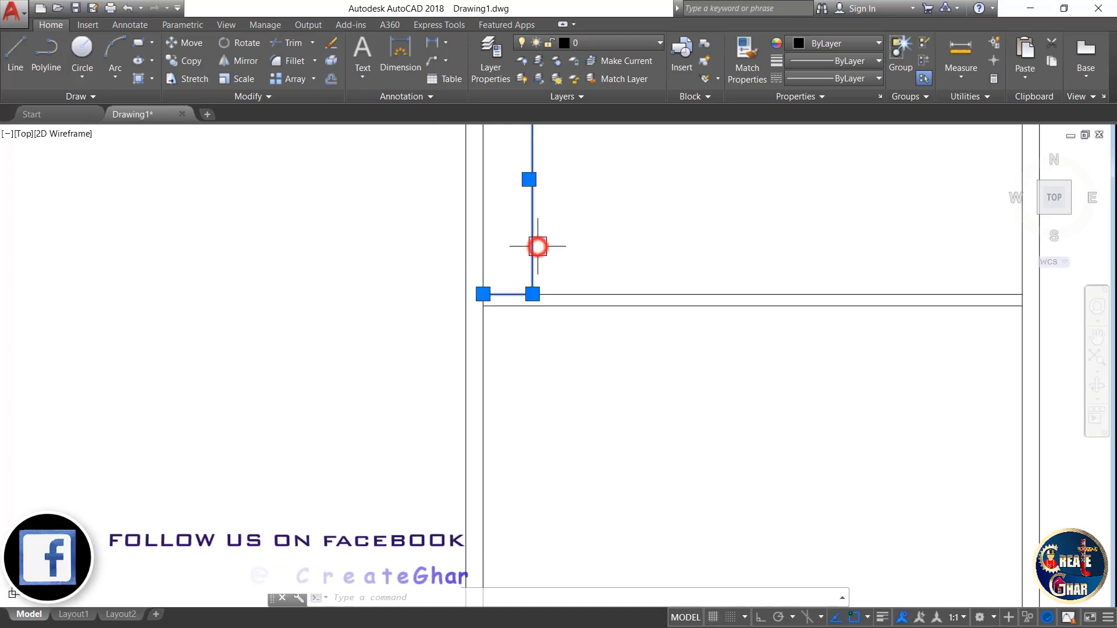
pyautogui.press('Delete')
# Draw a vertical line from the midpoint of the upper inner wall line straight down to the partition's upper line.
pyautogui.moveTo(542, 330); pyautogui.dragTo(470, 405, button='middle')
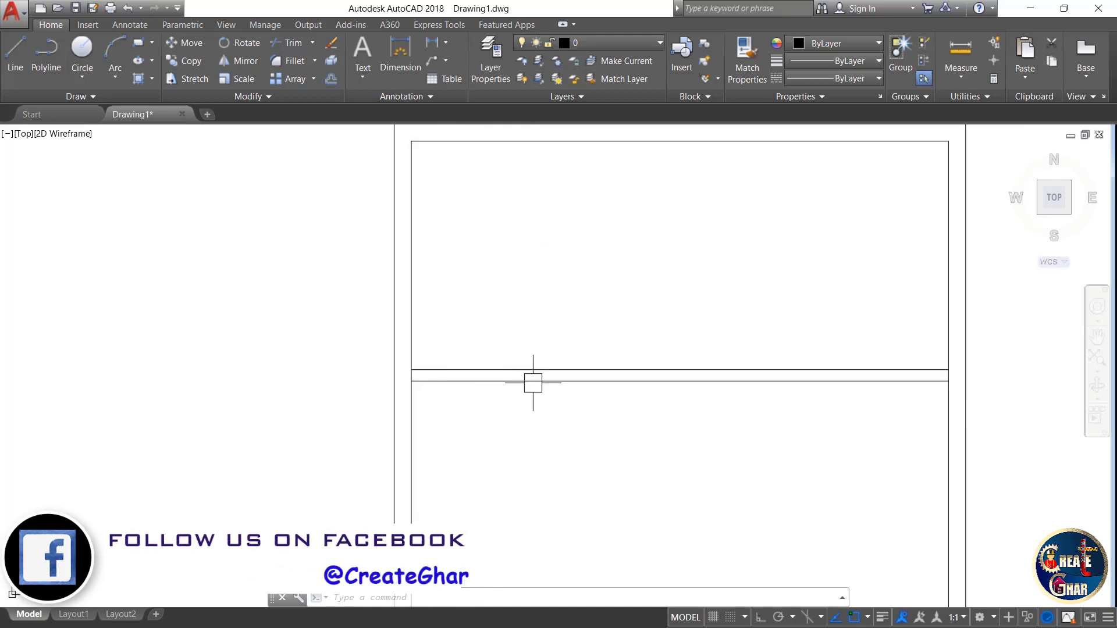
pyautogui.scroll(-2, 524, 445)
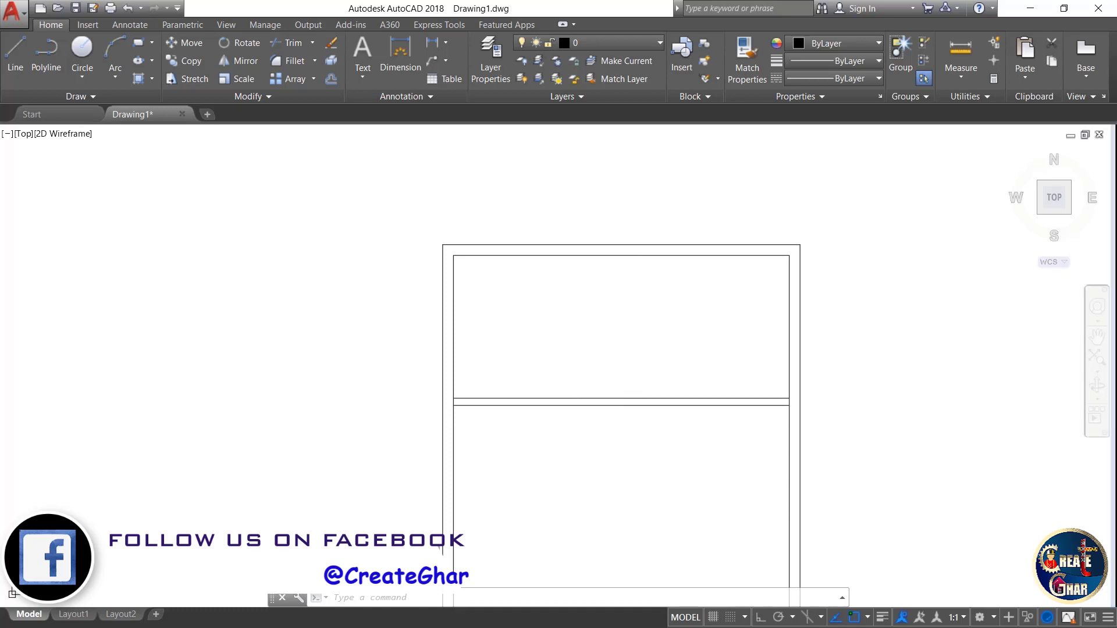
pyautogui.moveTo(617, 272); pyautogui.dragTo(617, 398)
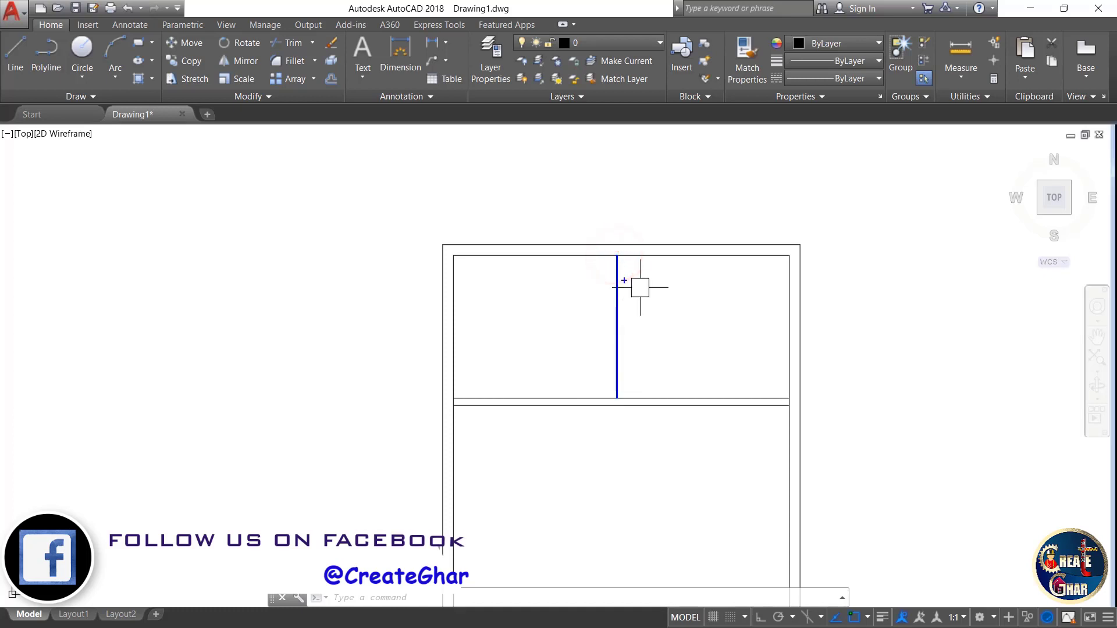
pyautogui.moveTo(625, 257); pyautogui.dragTo(626, 394)
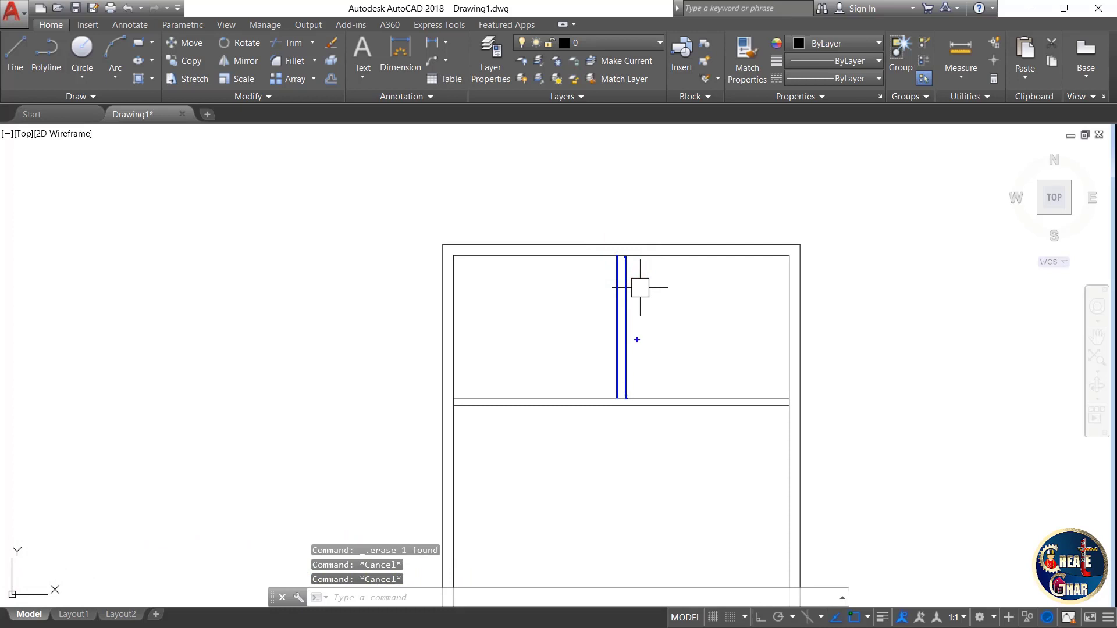
pyautogui.press('Escape')
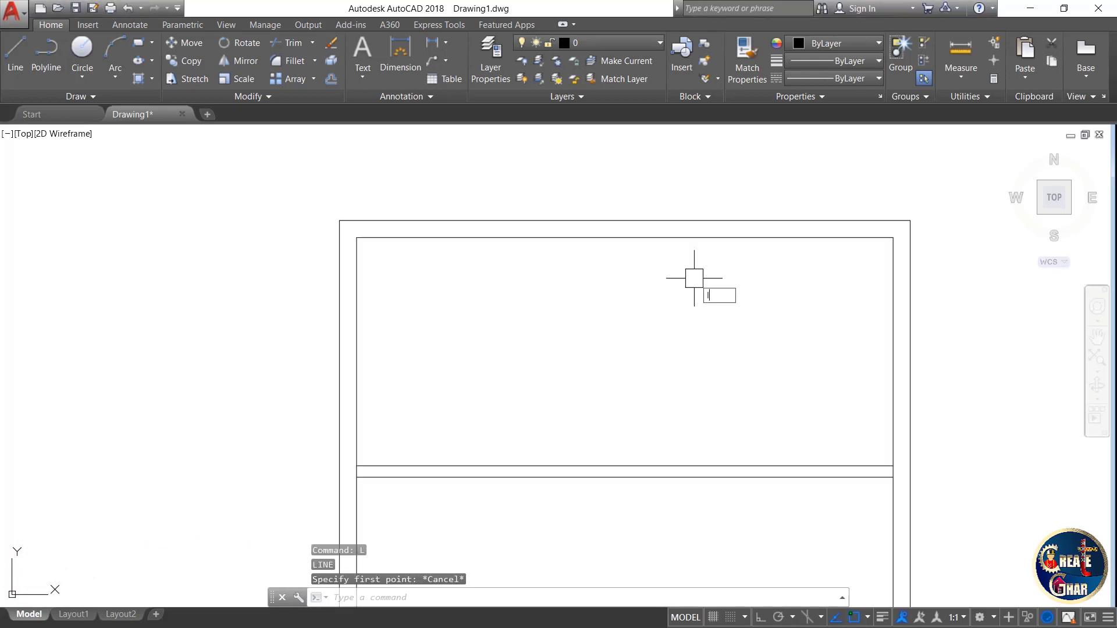
pyautogui.press('Return')
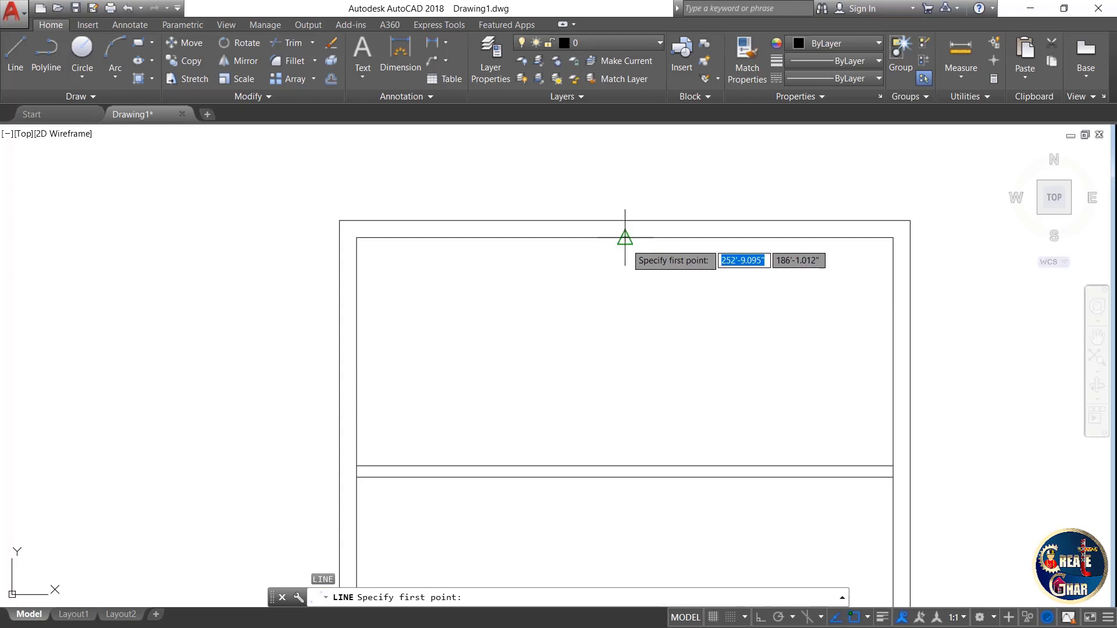
pyautogui.click(624, 238)
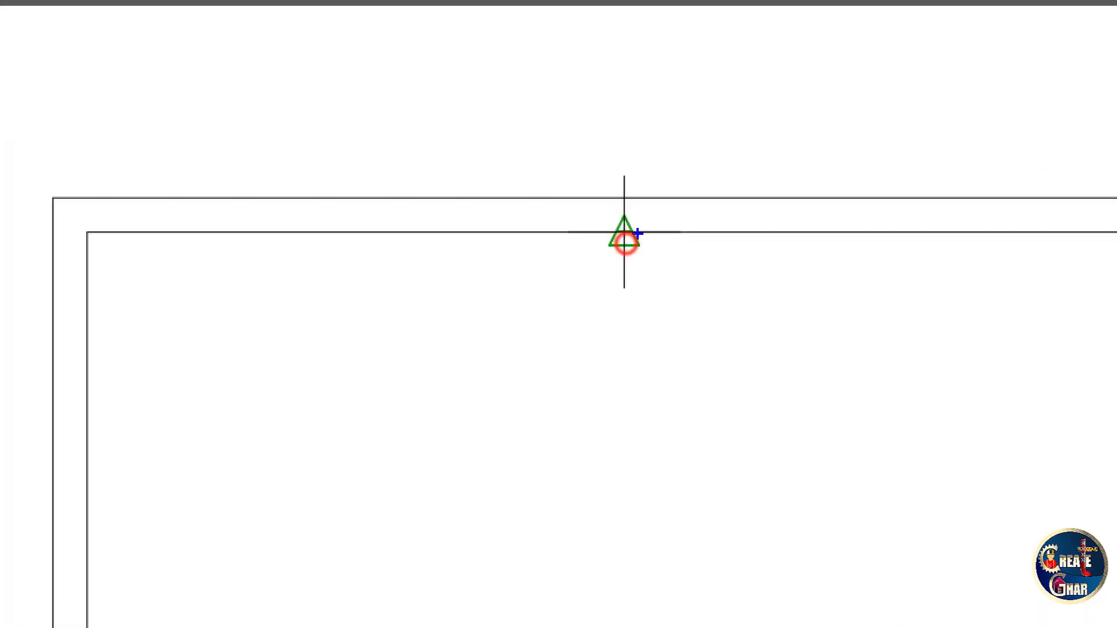
pyautogui.moveTo(649, 160)
pyautogui.mouseDown()
pyautogui.moveTo(513, 291)
pyautogui.moveTo(718, 267)
pyautogui.moveTo(615, 141)
pyautogui.mouseUp()
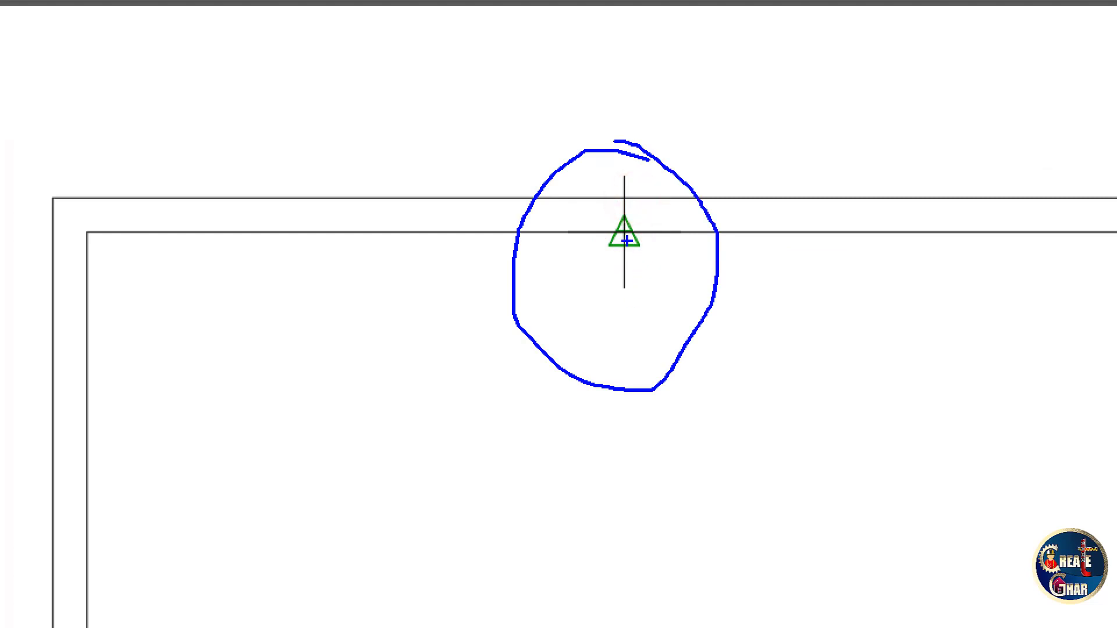
pyautogui.click(624, 234)
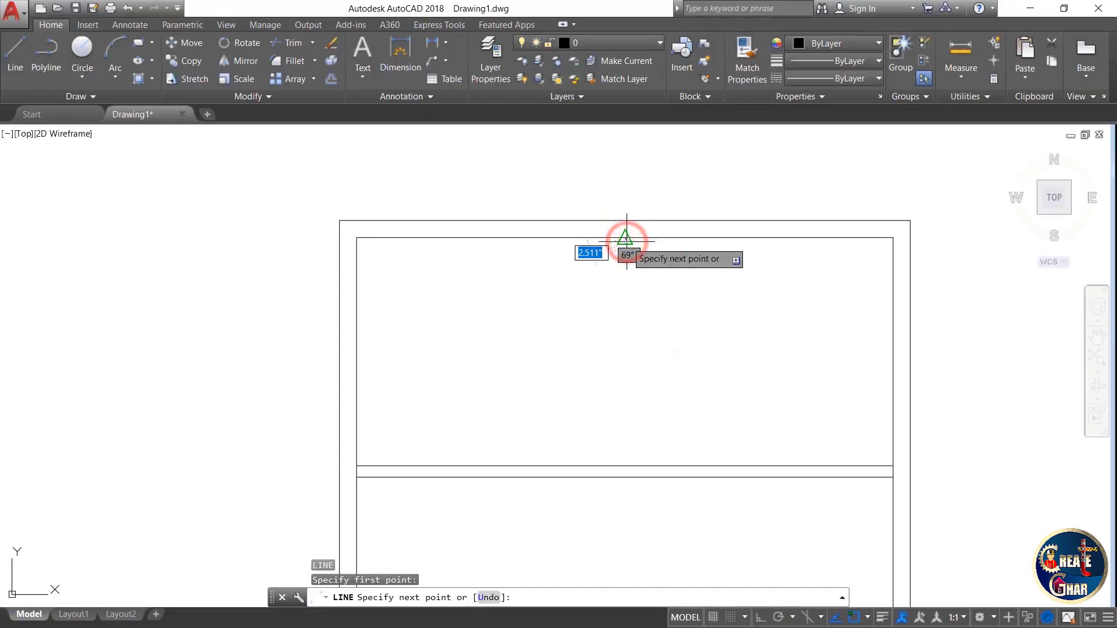
pyautogui.click(622, 471)
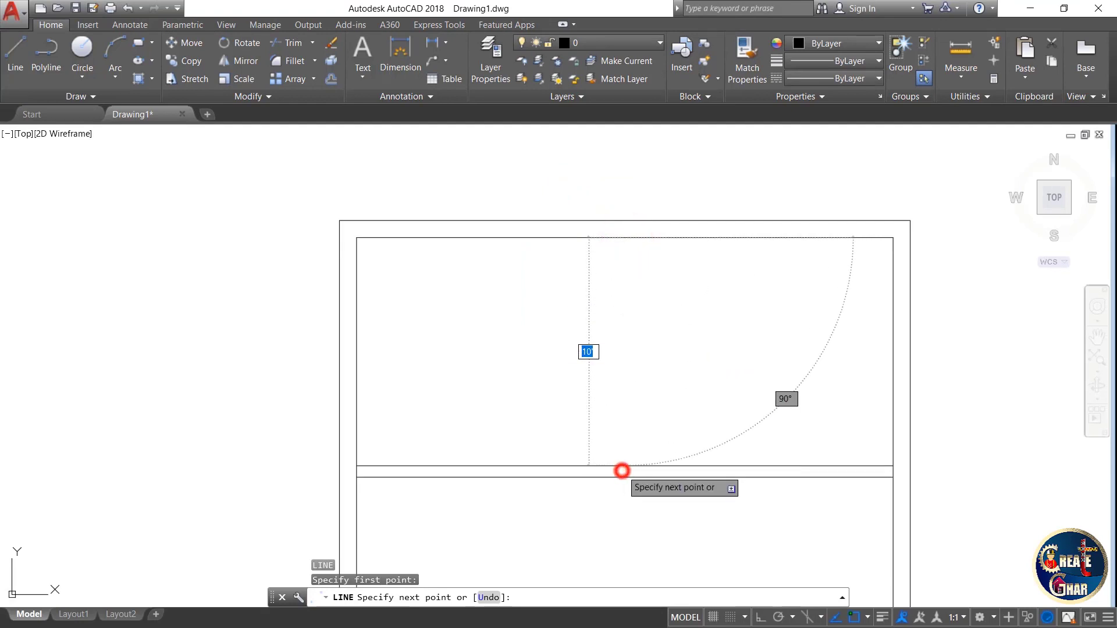
pyautogui.press('Escape')
pyautogui.press('Escape')
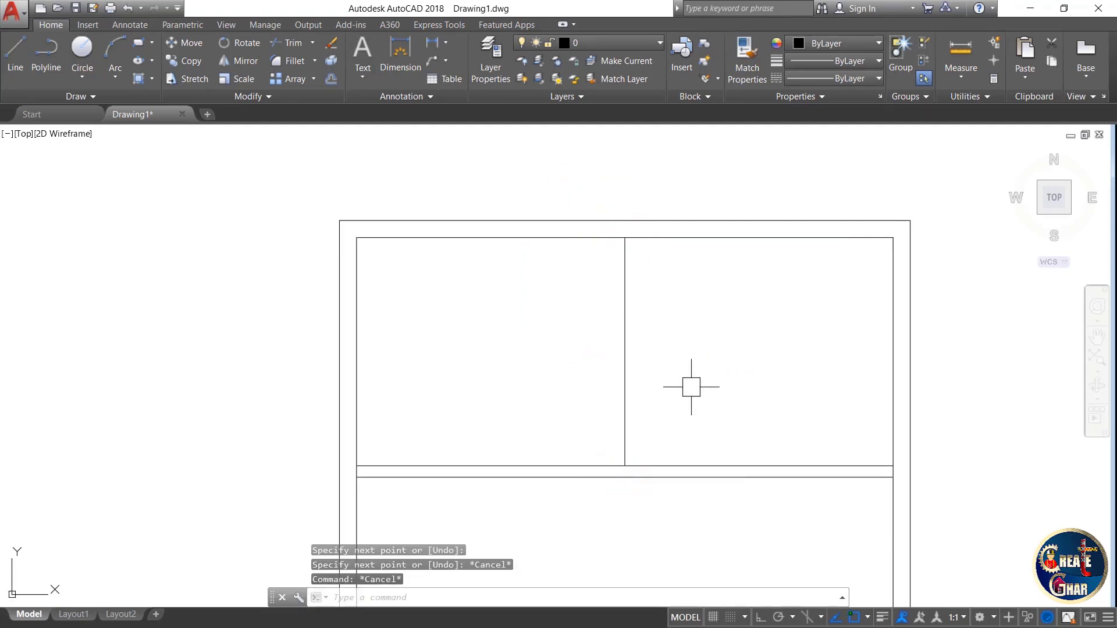
pyautogui.press('Escape')
pyautogui.press('Escape')
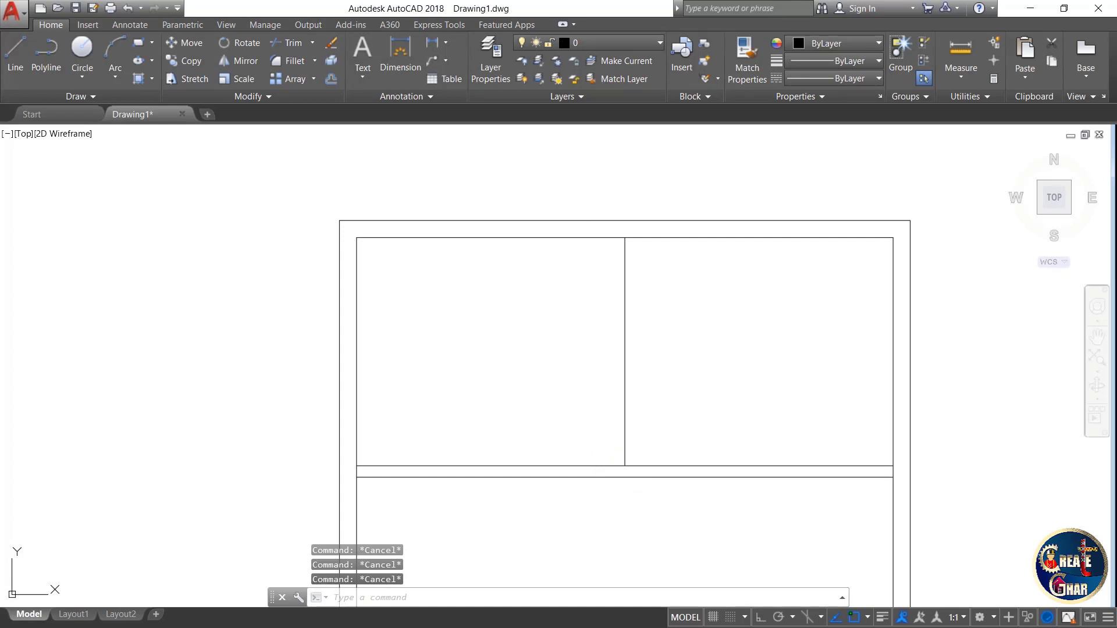
# Offset the upper room's vertical centre line 3" to the left and 3" to the right.
pyautogui.write('o')
pyautogui.press('Return')
pyautogui.scroll(2, 690, 387)
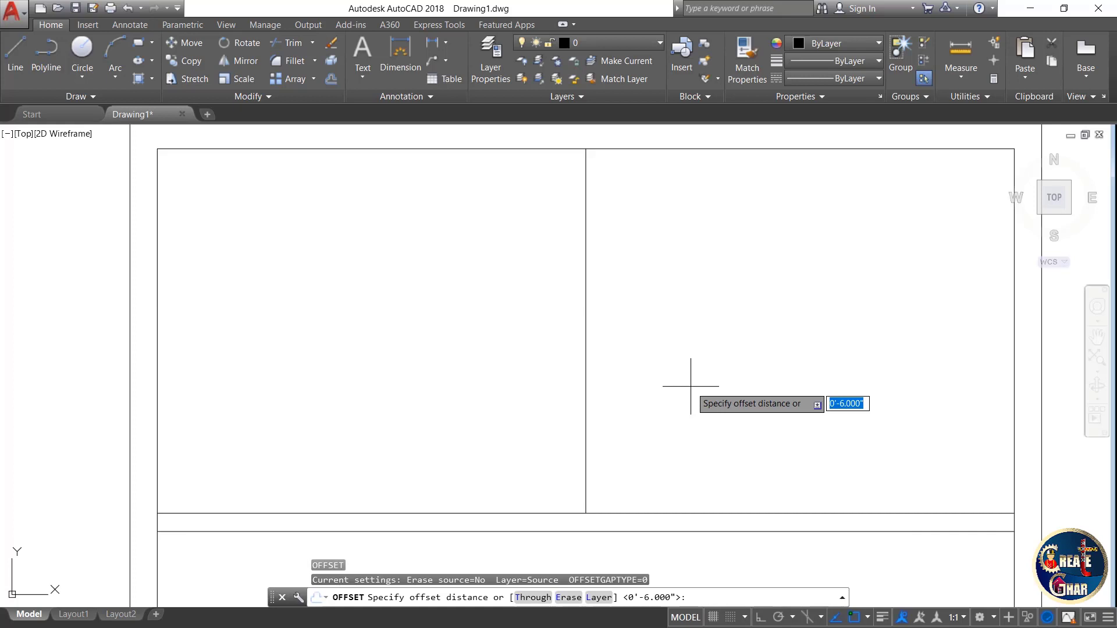
pyautogui.press('Return')
pyautogui.hotkey('ctrl', '1')
pyautogui.click(691, 386)
pyautogui.moveTo(903, 429); pyautogui.dragTo(722, 443)
pyautogui.press('Escape')
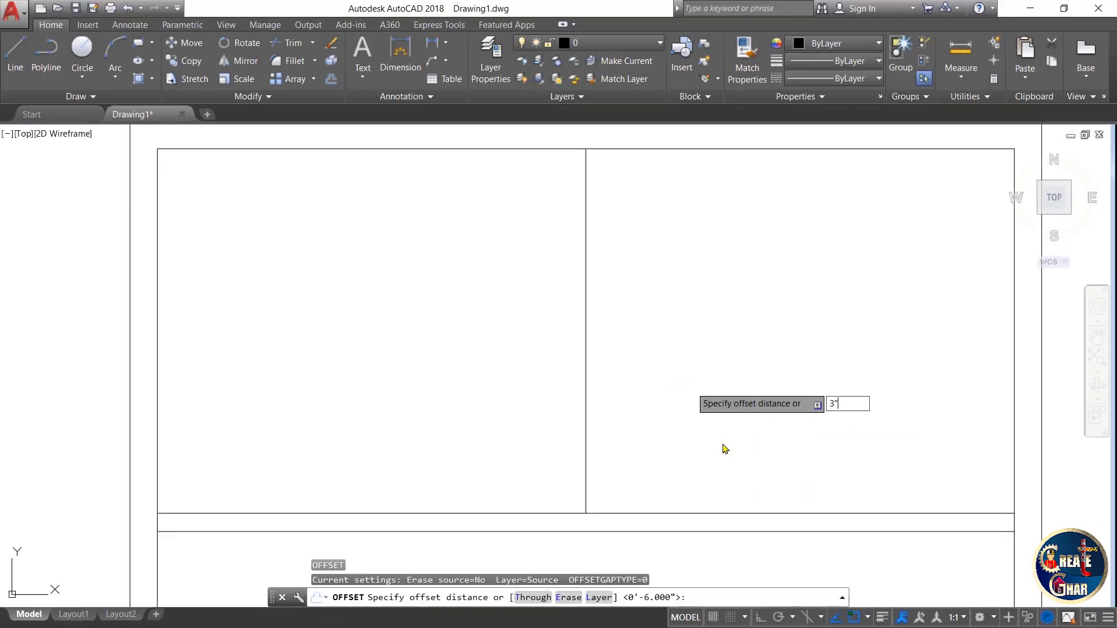
pyautogui.press('Return')
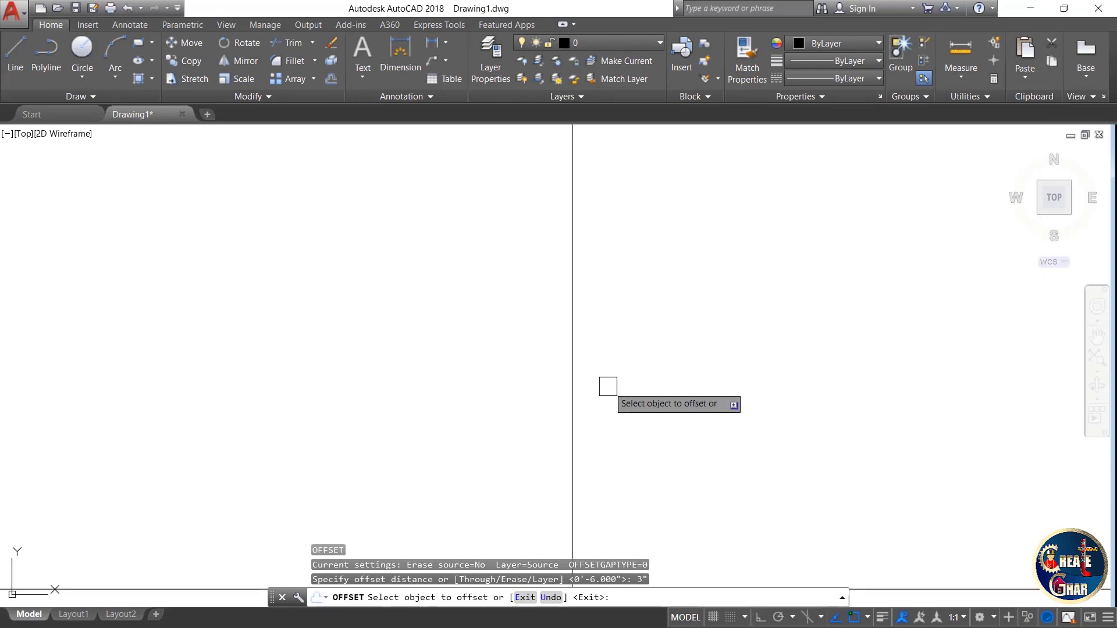
pyautogui.scroll(2, 609, 385)
pyautogui.click(553, 379)
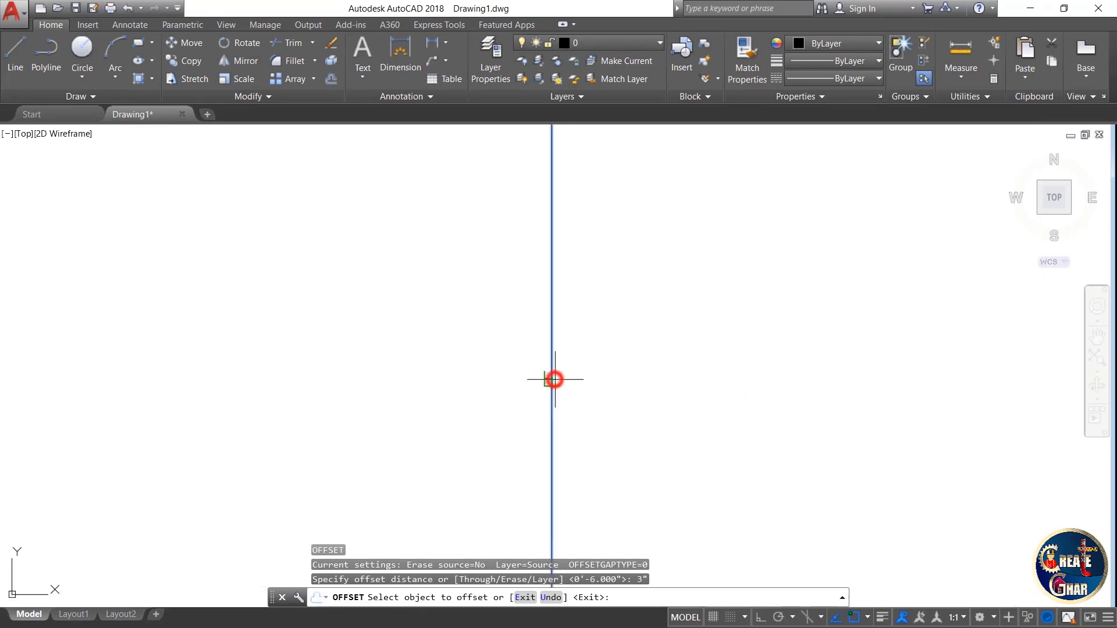
pyautogui.click(449, 380)
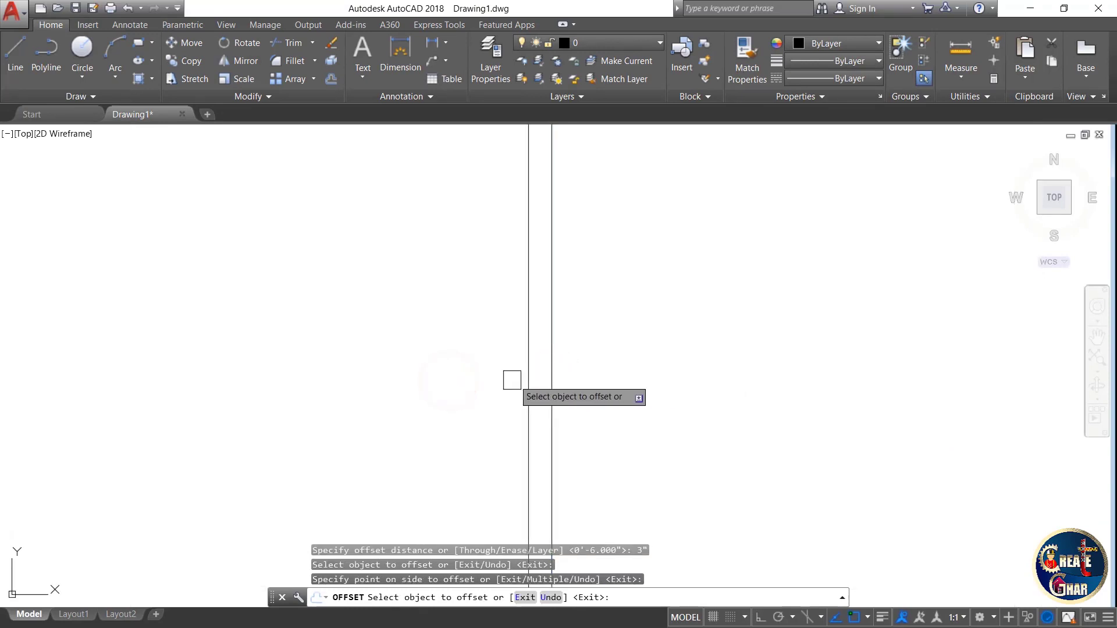
pyautogui.click(552, 379)
pyautogui.click(603, 375)
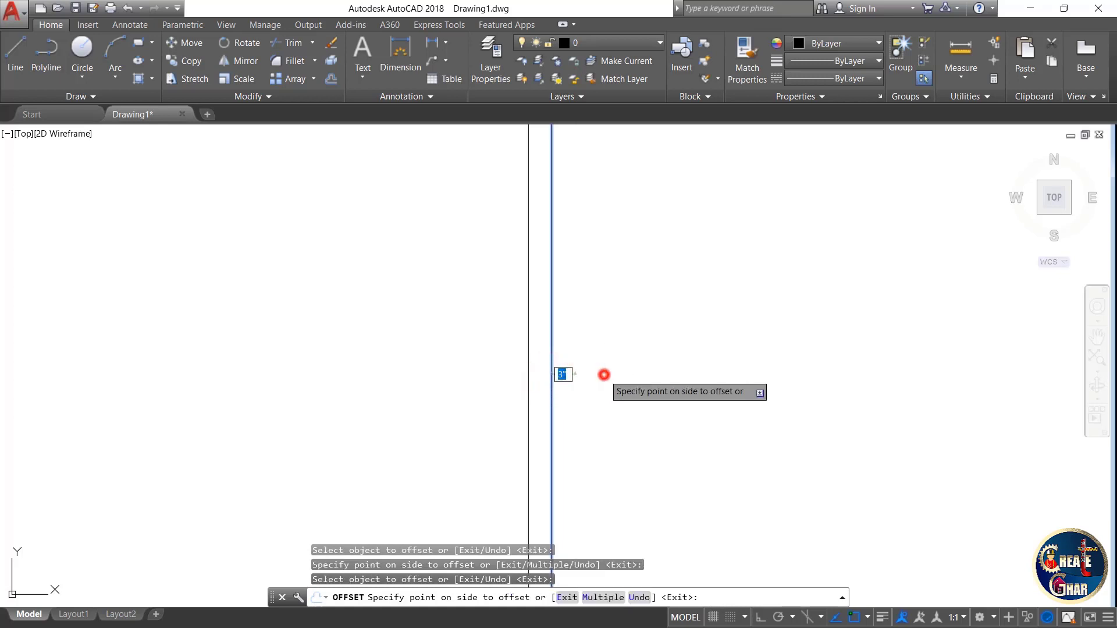
pyautogui.press('Escape')
# Delete the original centre line between the two offset lines of the vertical partition.
pyautogui.click(552, 381)
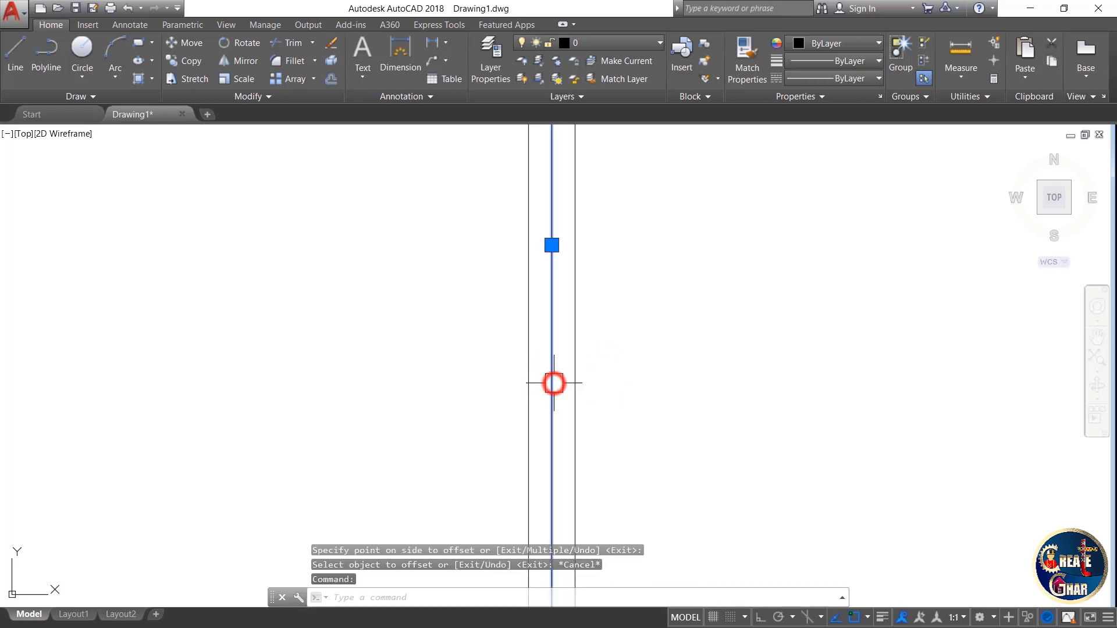
pyautogui.press('Delete')
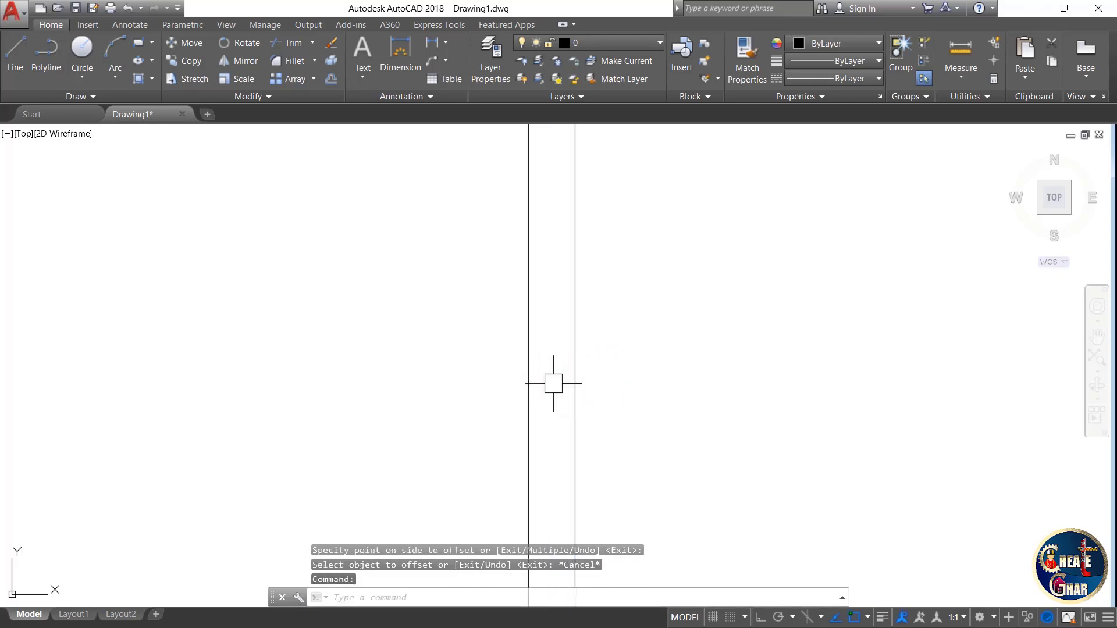
pyautogui.scroll(-5, 552, 383)
pyautogui.press('Escape')
pyautogui.press('Escape')
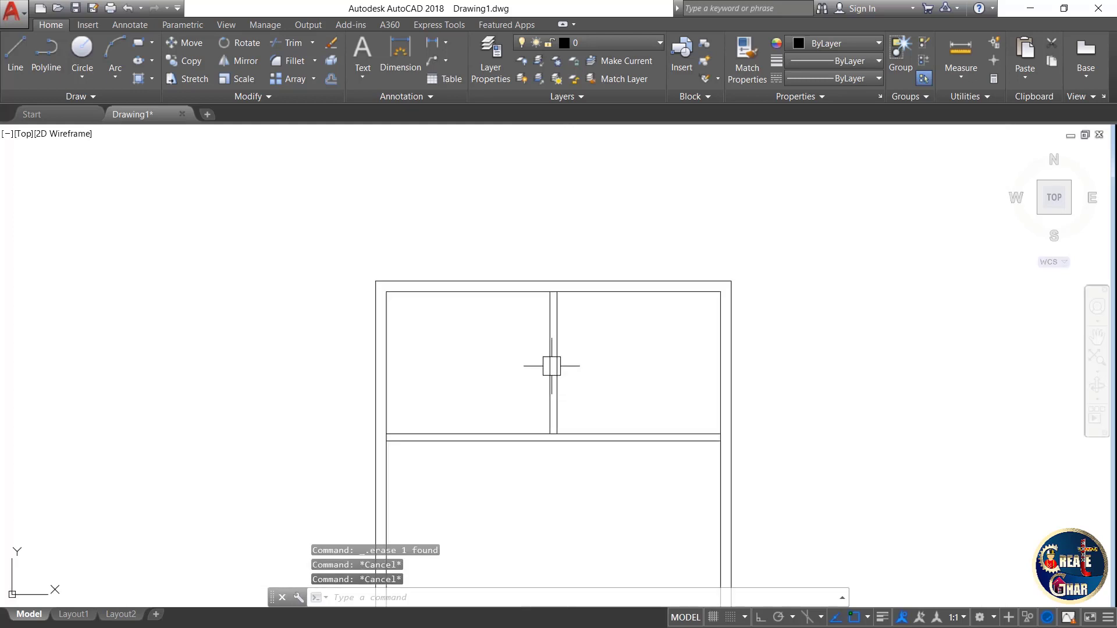
pyautogui.scroll(4, 553, 384)
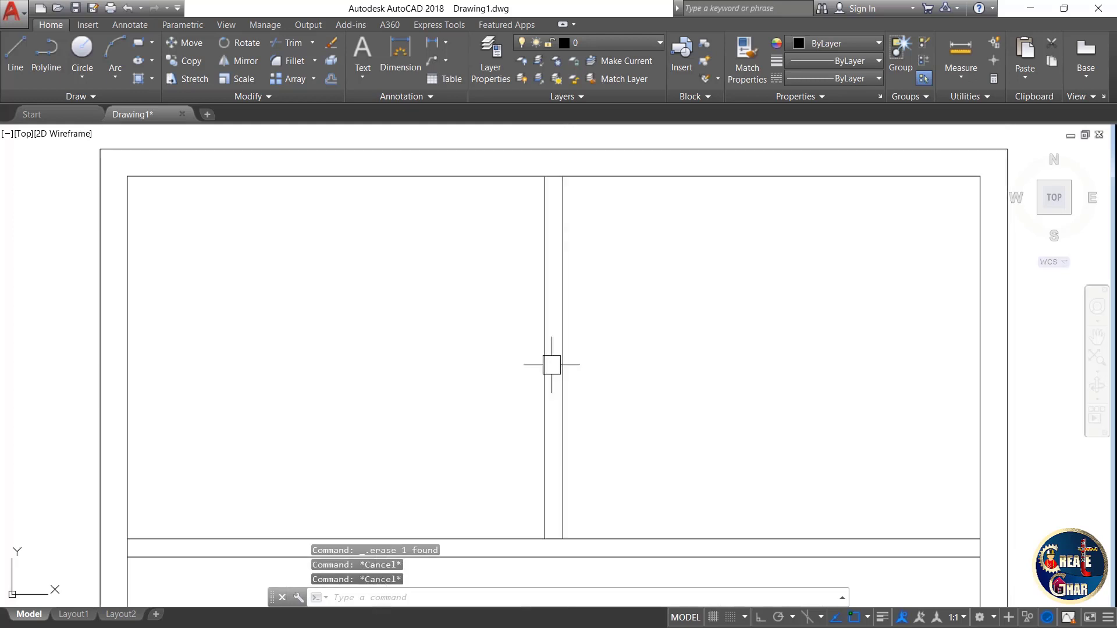
# Add a horizontal linear dimension across the vertical partition's width, just below the upper wall.
pyautogui.write('li')
pyautogui.press('Return')
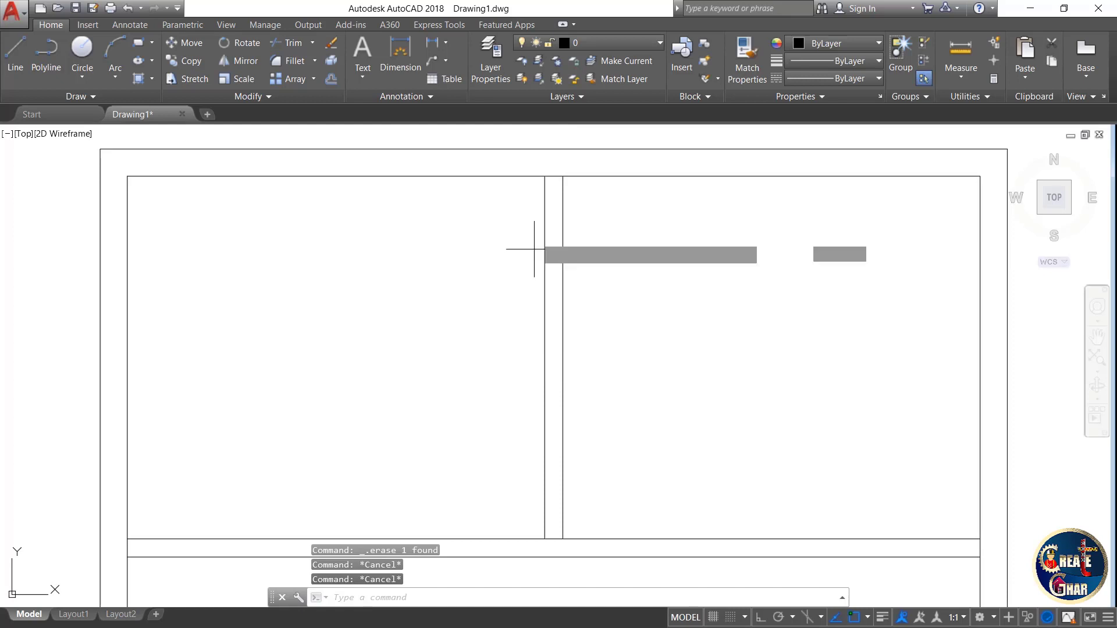
pyautogui.scroll(5, 549, 197)
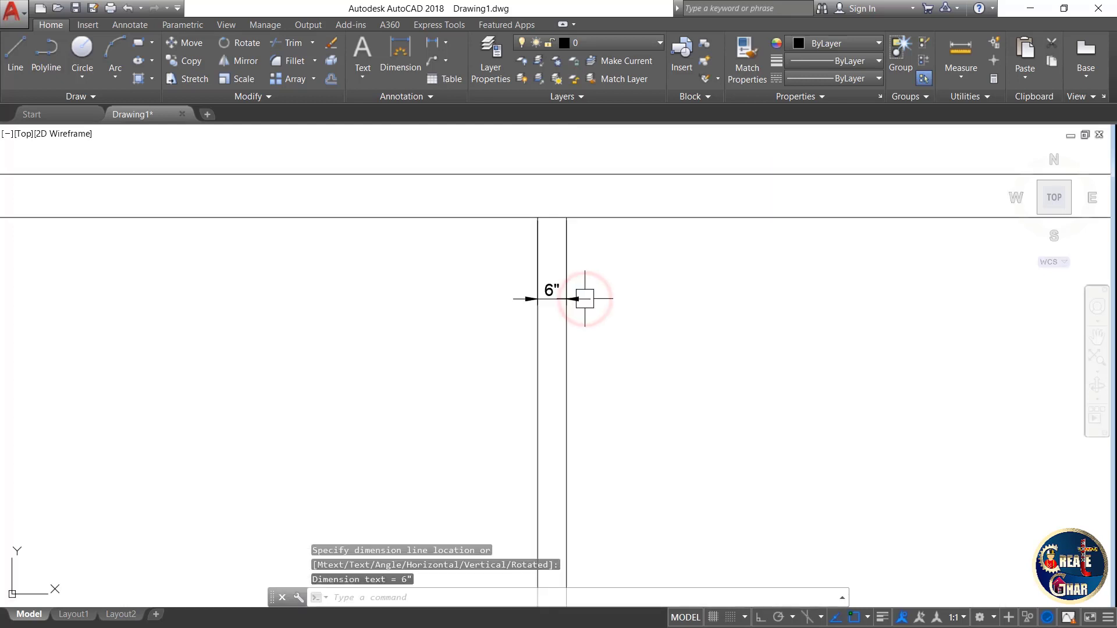
pyautogui.scroll(3, 591, 304)
pyautogui.press('Escape')
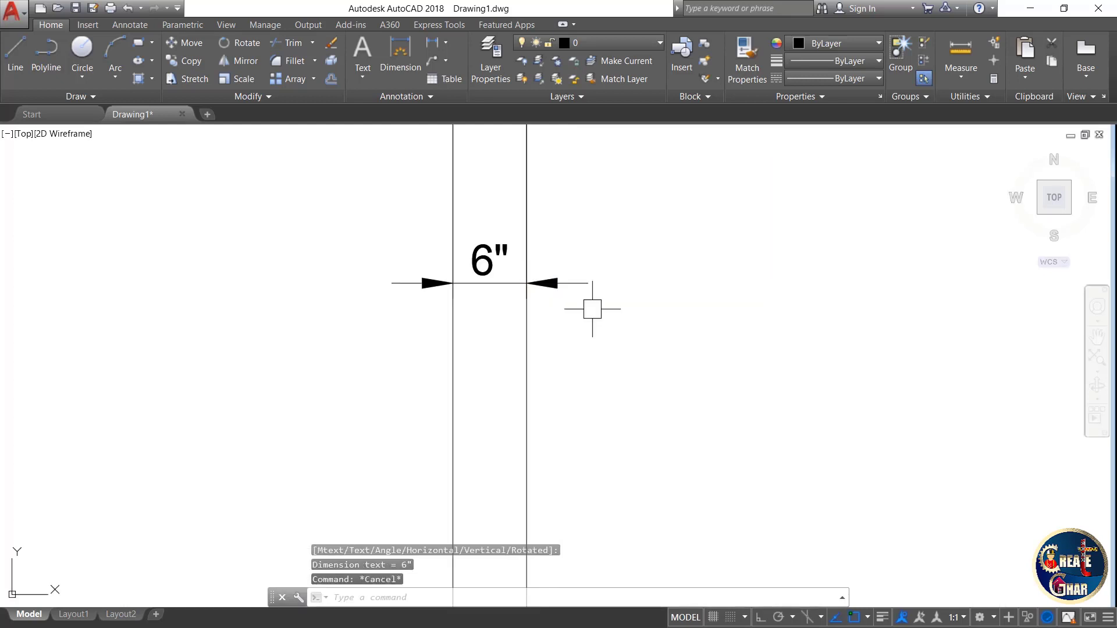
pyautogui.scroll(-3, 592, 310)
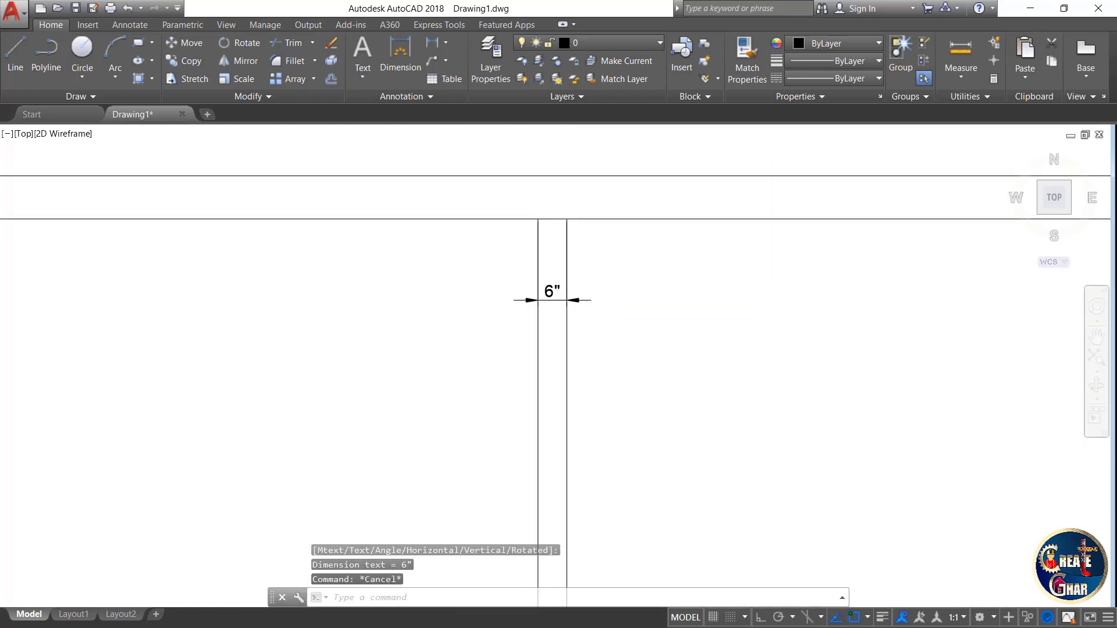
pyautogui.scroll(-5, 592, 309)
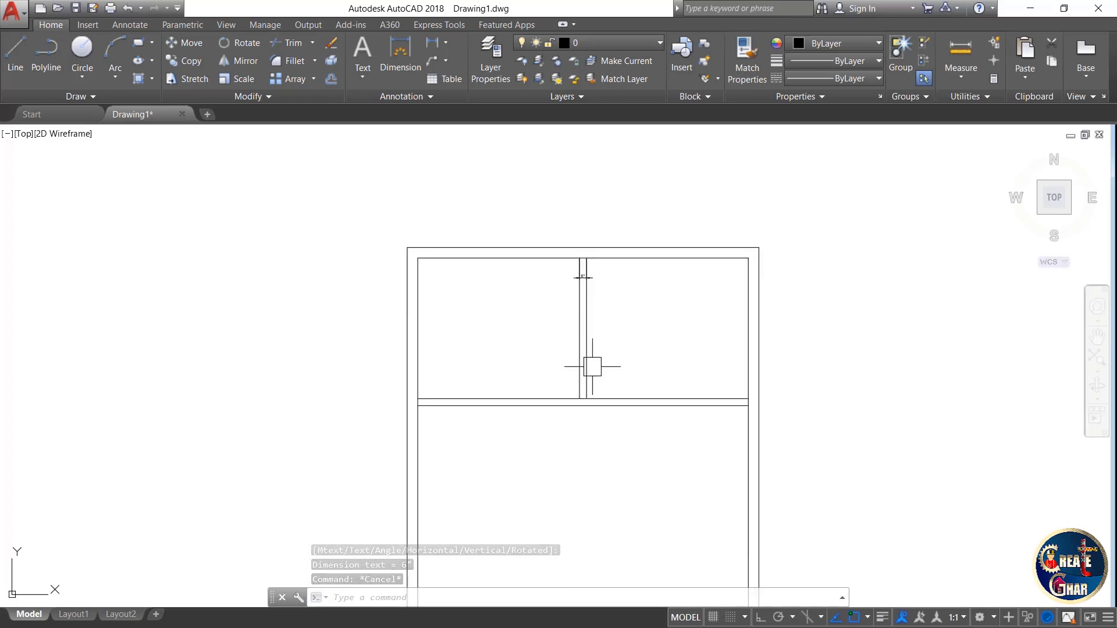
pyautogui.scroll(4, 591, 411)
pyautogui.scroll(-3, 635, 411)
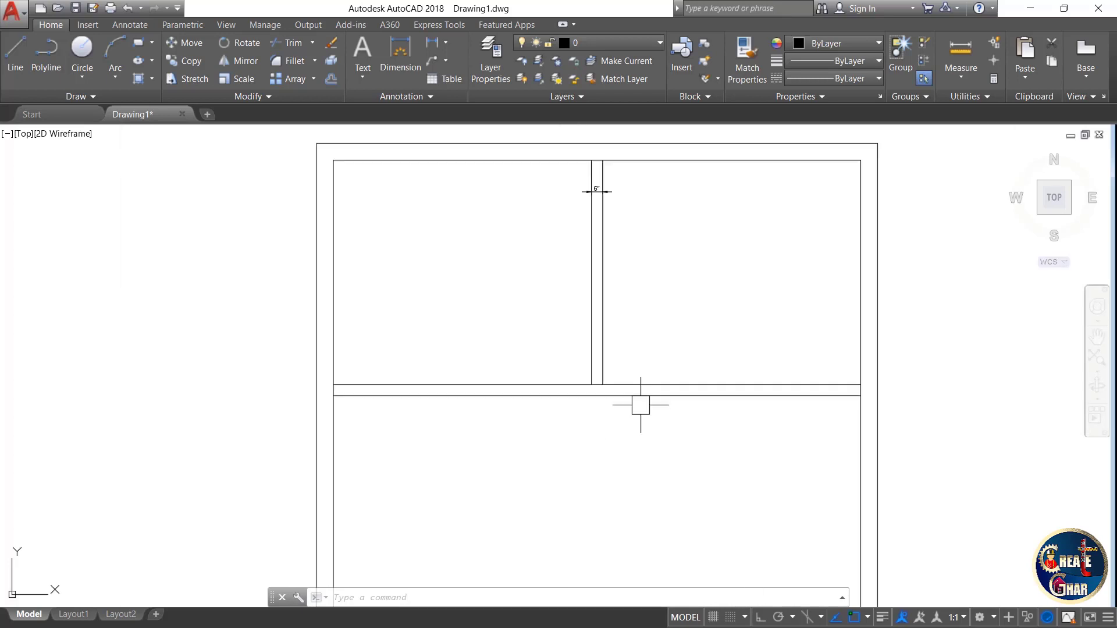
pyautogui.moveTo(516, 242); pyautogui.dragTo(515, 234)
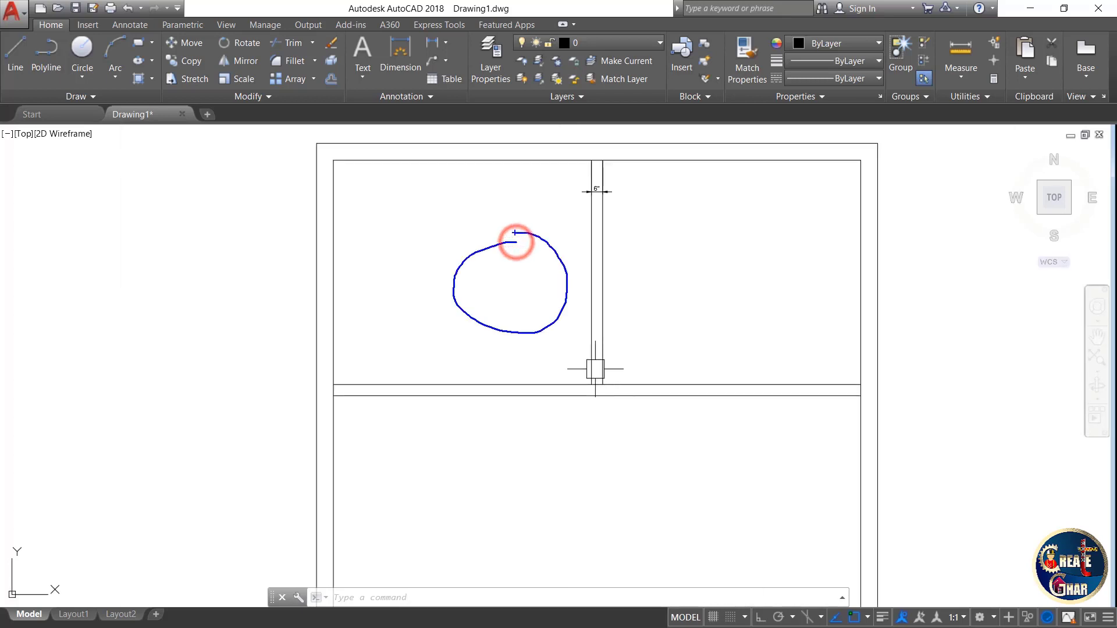
pyautogui.moveTo(667, 245)
pyautogui.mouseDown()
pyautogui.moveTo(685, 350)
pyautogui.moveTo(693, 249)
pyautogui.mouseUp()
pyautogui.press('Escape')
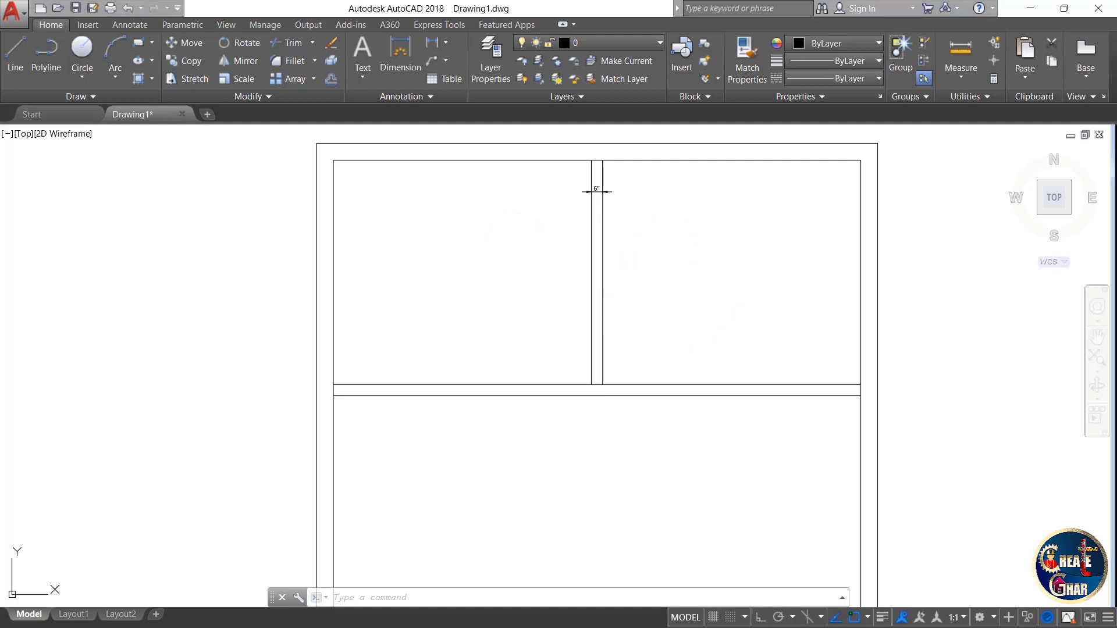
pyautogui.scroll(-3, 706, 251)
pyautogui.press('Escape')
pyautogui.press('Escape')
pyautogui.scroll(2, 687, 295)
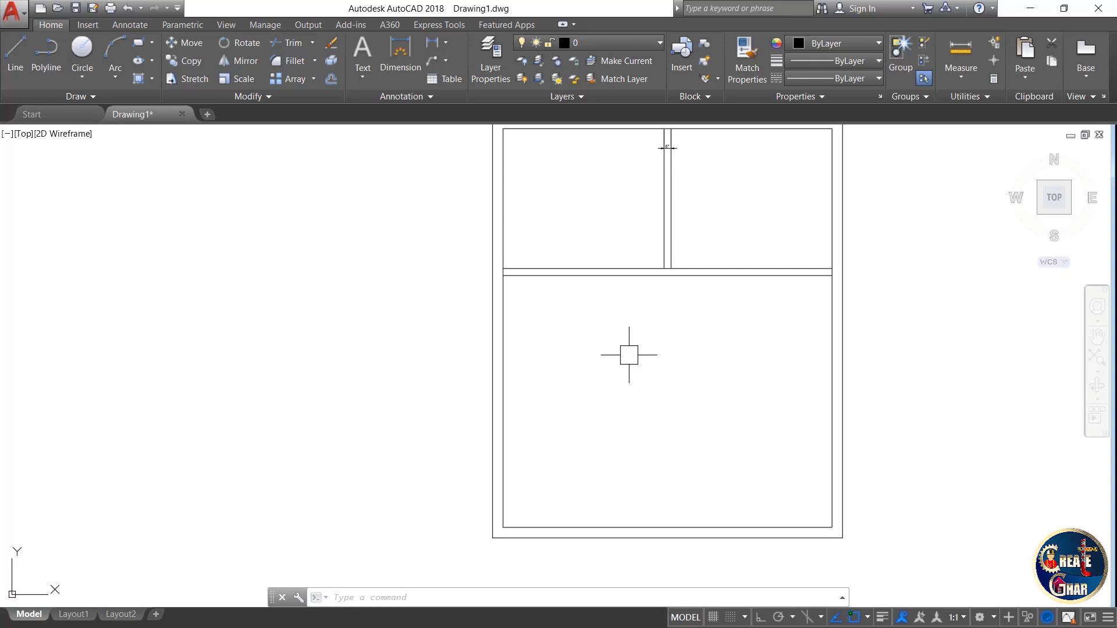
# Offset the horizontal partition's lower line 8' downward to mark the middle room's lower edge.
pyautogui.press('Escape')
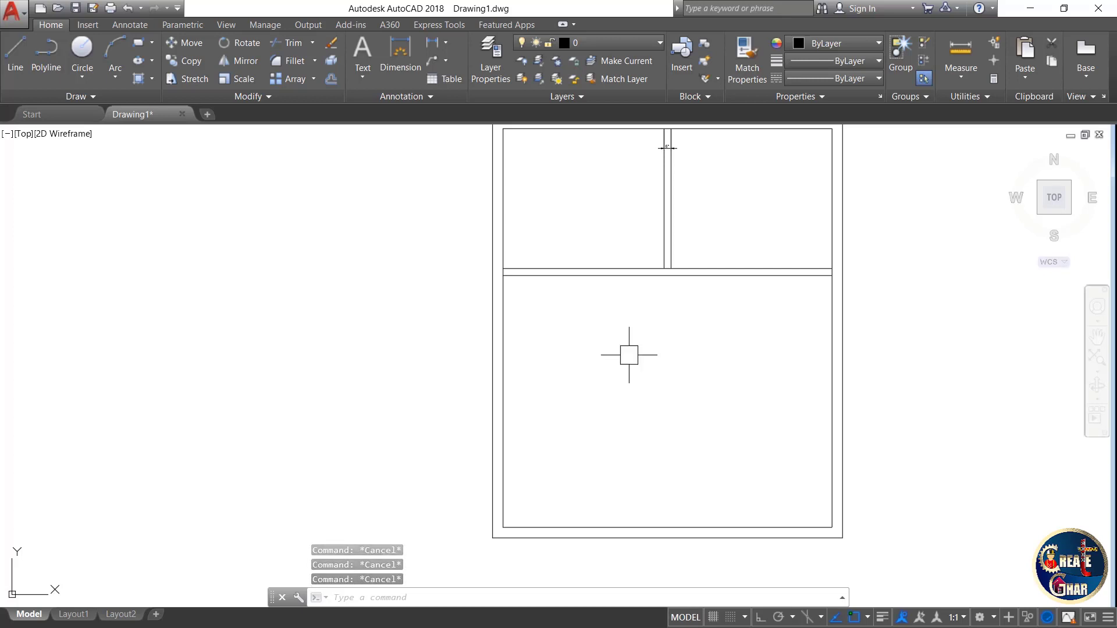
pyautogui.write('o')
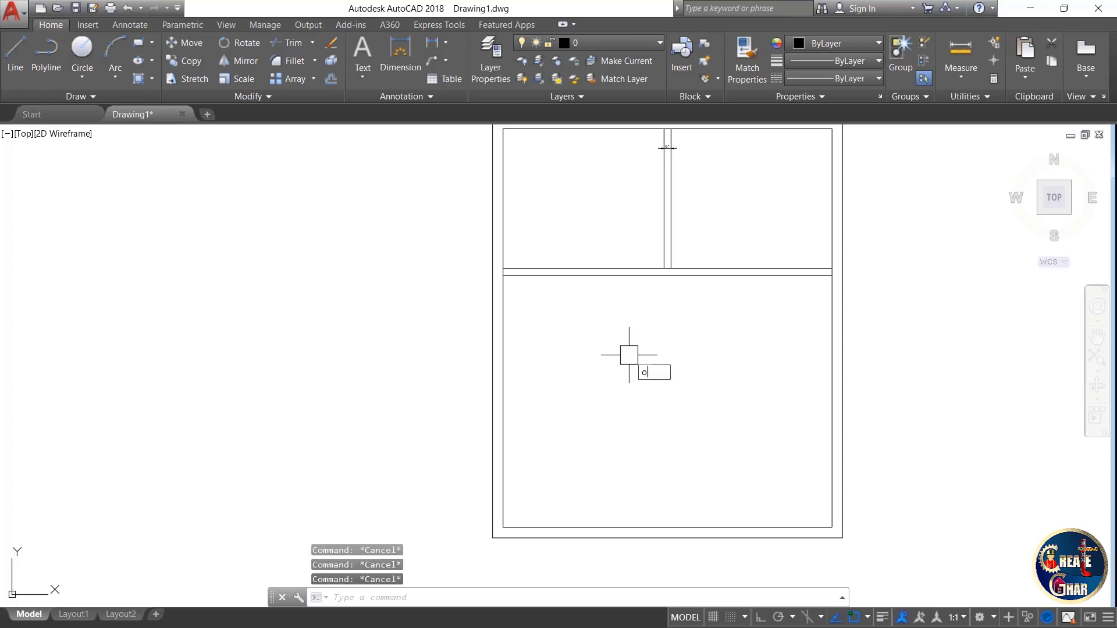
pyautogui.press('Return')
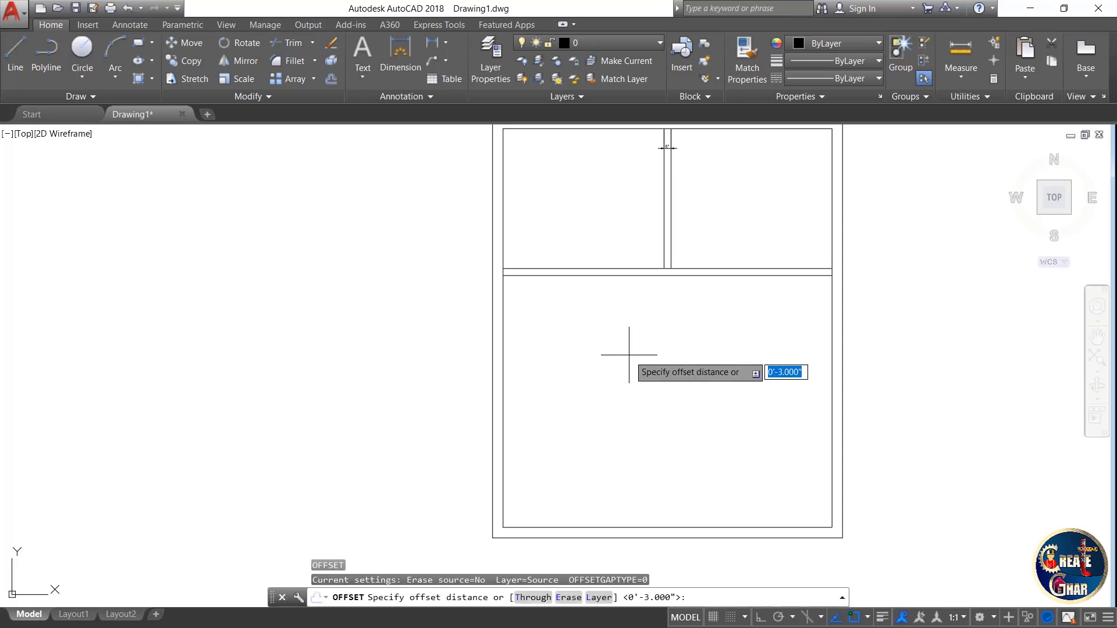
pyautogui.write('8')
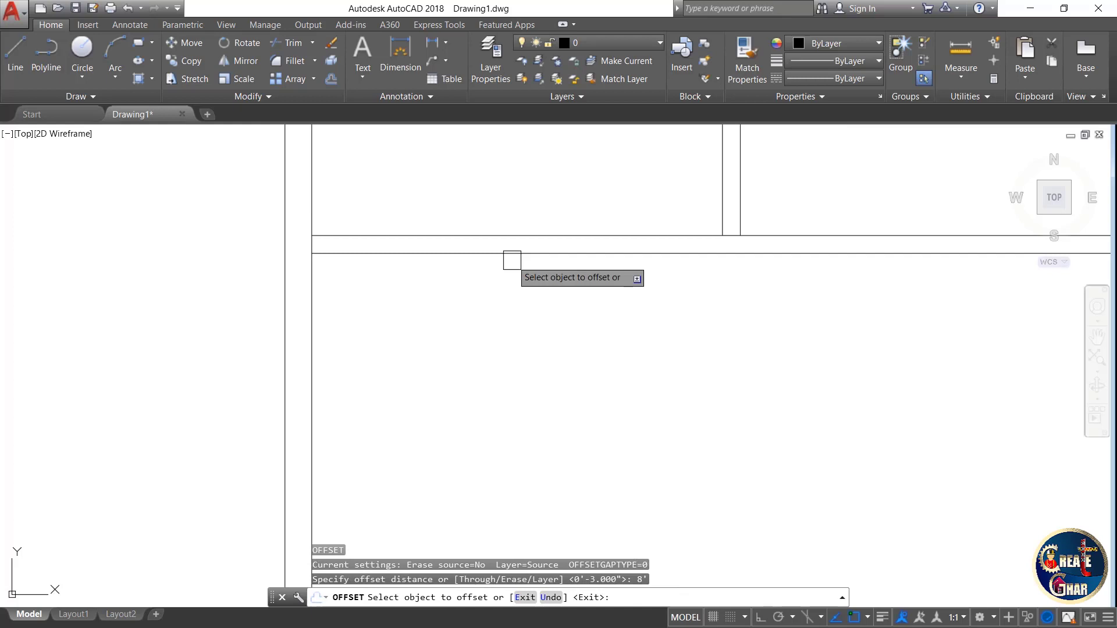
pyautogui.scroll(-2, 512, 259)
pyautogui.click(513, 254)
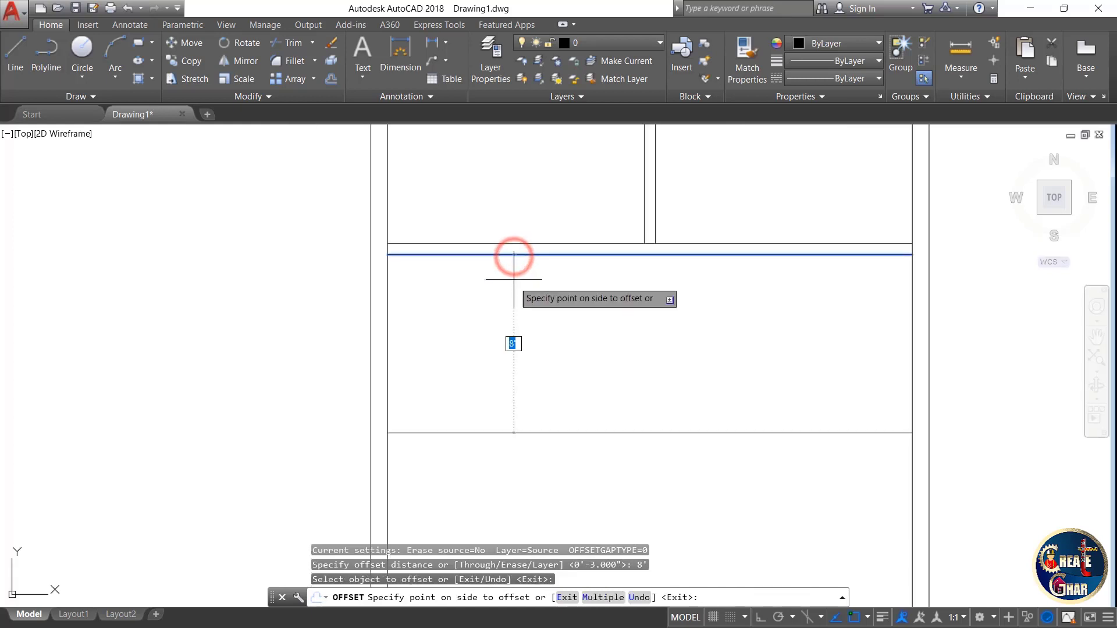
pyautogui.click(513, 397)
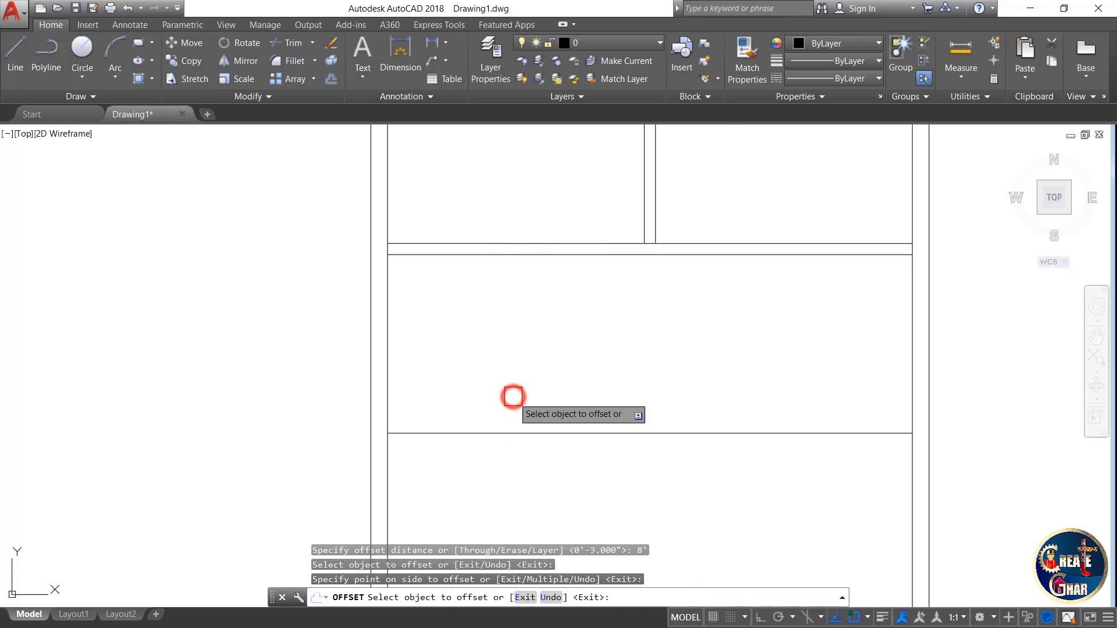
pyautogui.press('Escape')
pyautogui.press('Escape')
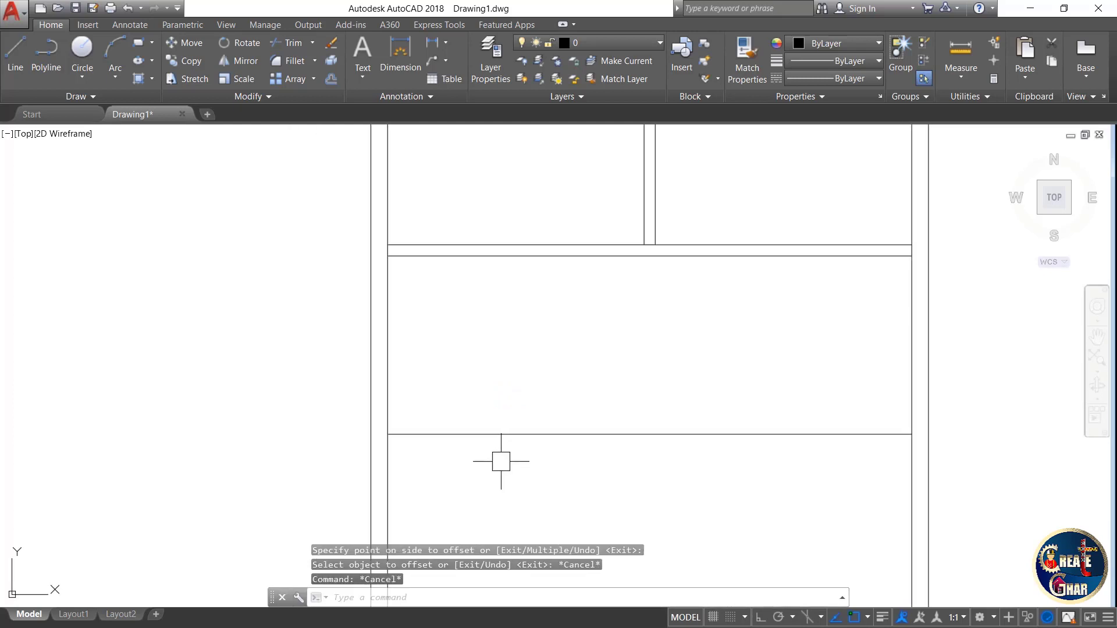
pyautogui.press('Escape')
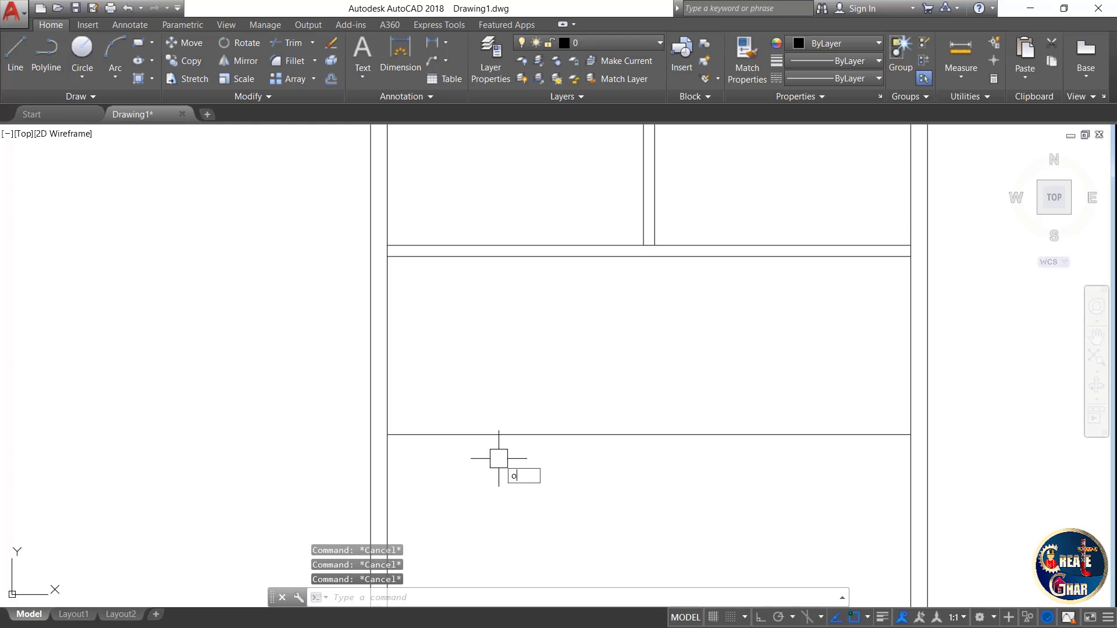
# Offset the middle room's lower line 6" downward to form a second horizontal partition.
pyautogui.write('O')
pyautogui.press('Return')
pyautogui.write('6"')
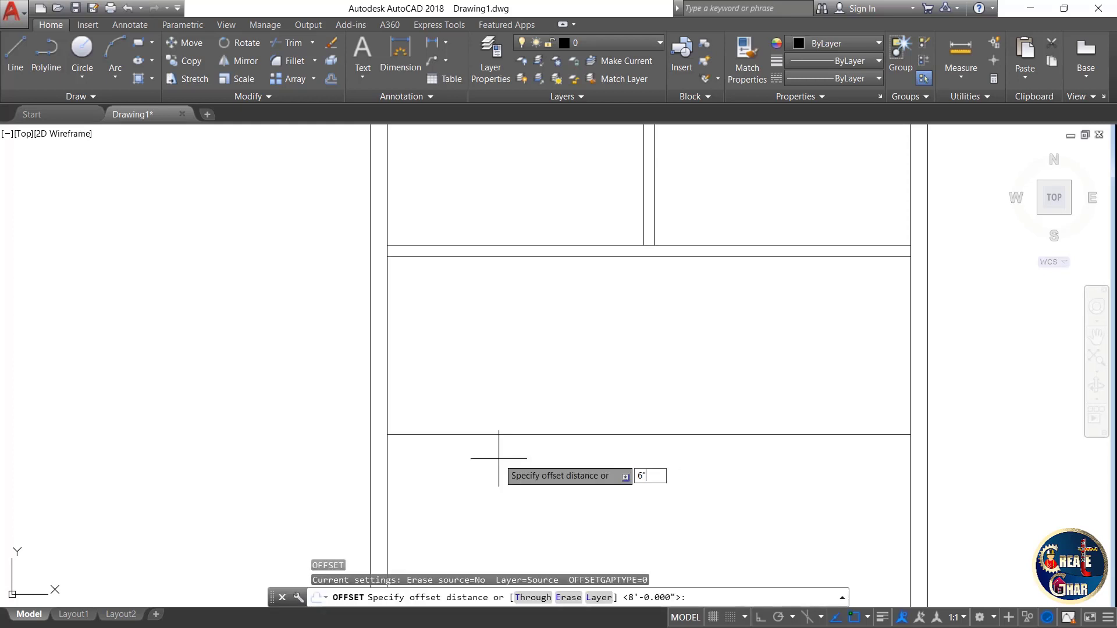
pyautogui.press('Return')
pyautogui.click(509, 431)
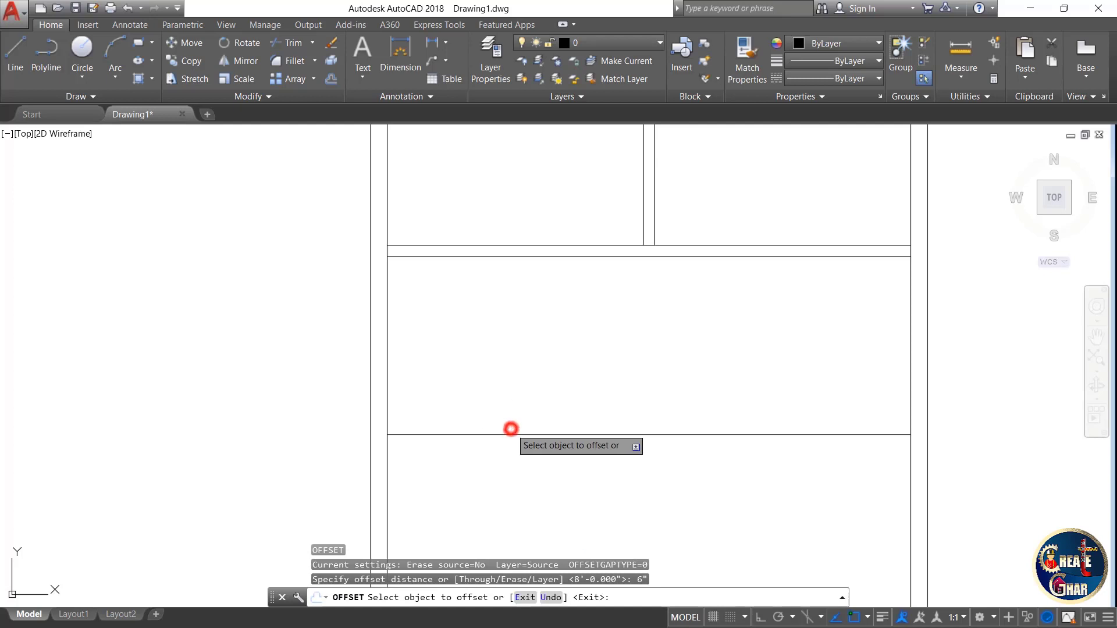
pyautogui.click(502, 493)
pyautogui.press('Escape')
pyautogui.press('Escape')
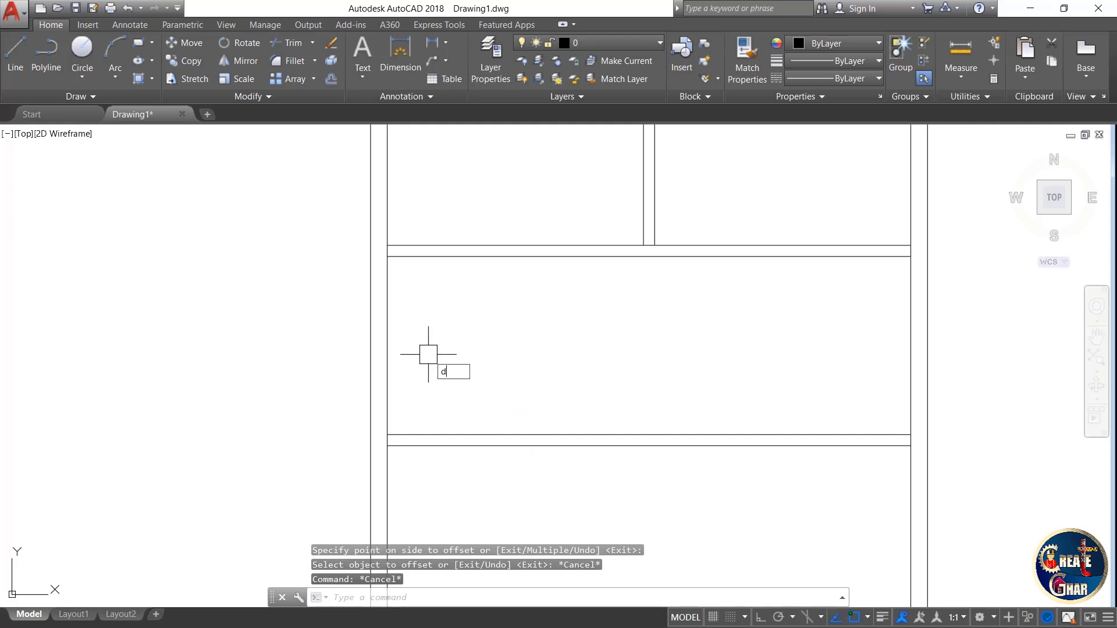
# Add a vertical linear dimension between the two horizontal partitions, near the left wall.
pyautogui.write('dli')
pyautogui.press('Return')
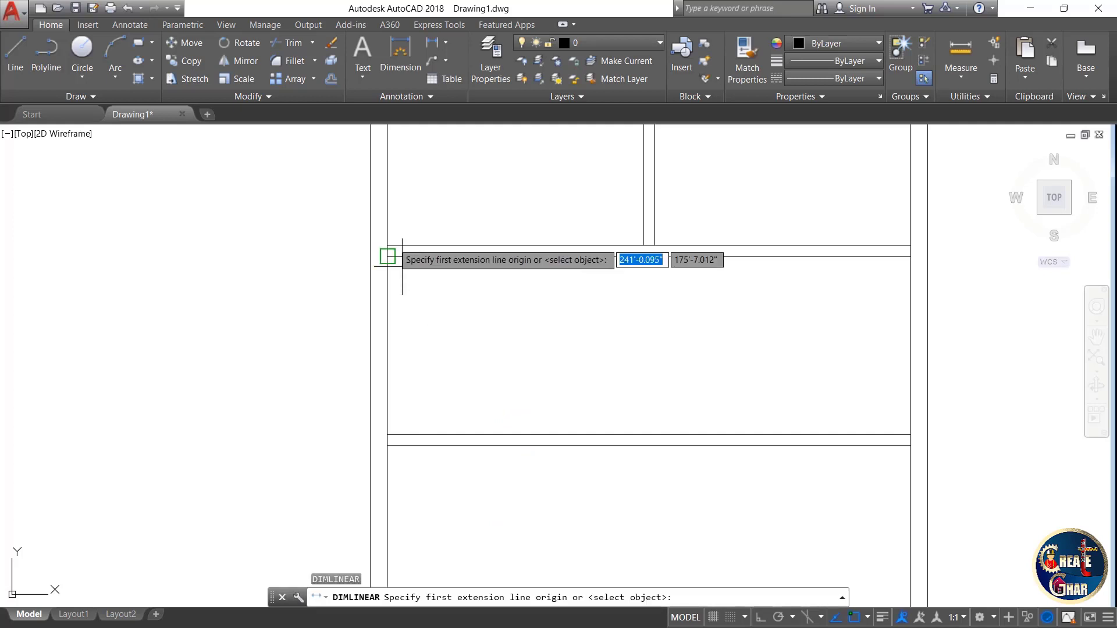
pyautogui.click(387, 256)
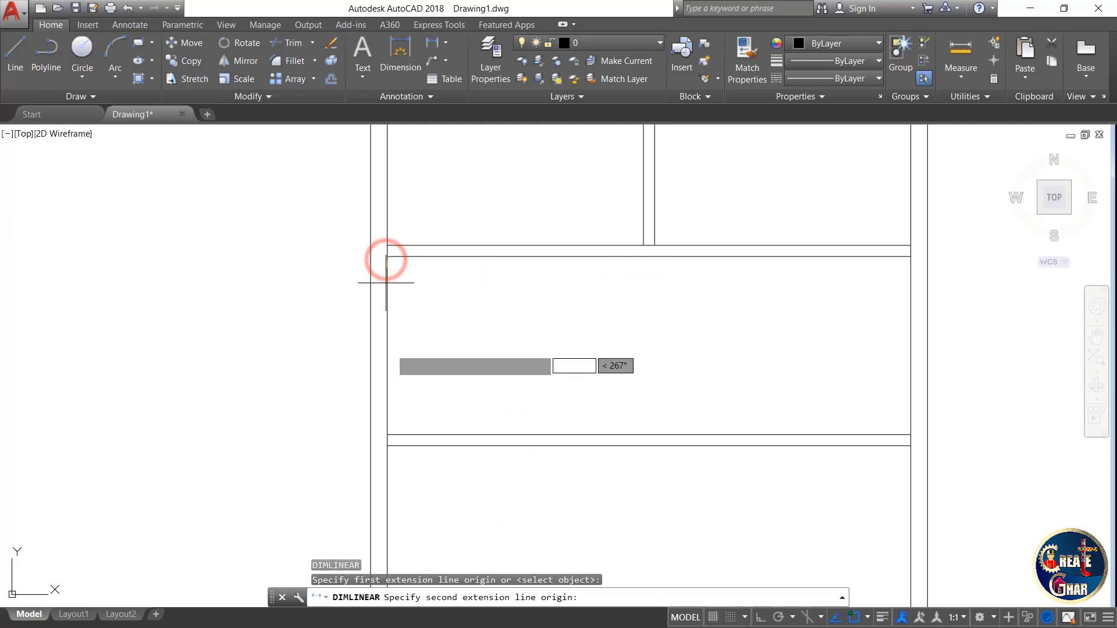
pyautogui.click(387, 434)
pyautogui.click(437, 367)
pyautogui.scroll(8, 437, 368)
pyautogui.scroll(-6, 437, 367)
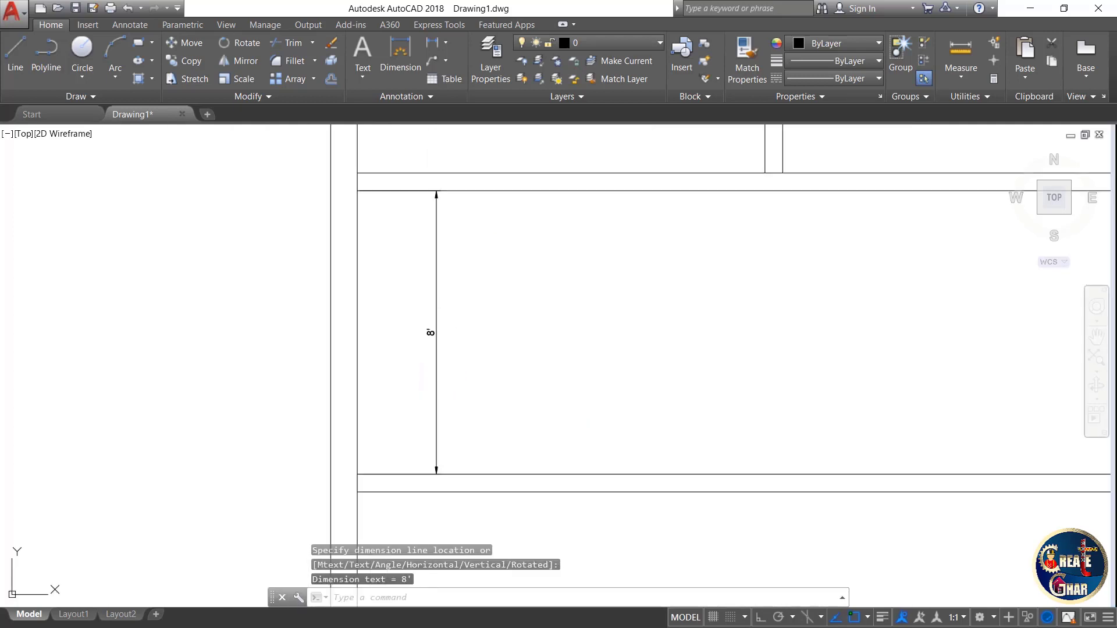
pyautogui.moveTo(495, 197); pyautogui.dragTo(496, 241)
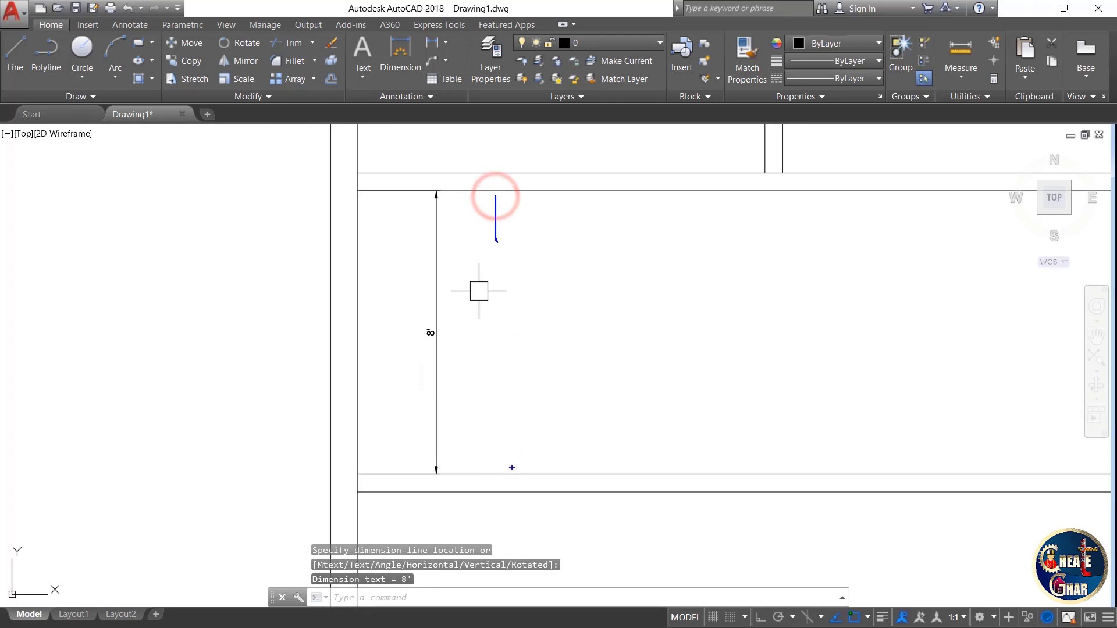
pyautogui.moveTo(511, 467); pyautogui.dragTo(532, 404)
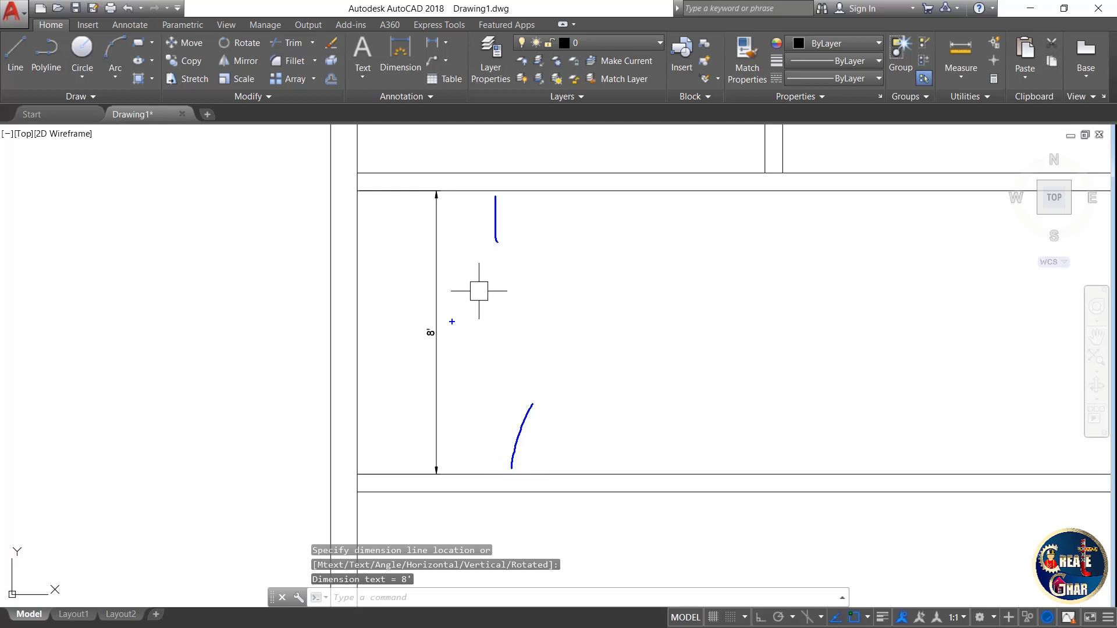
pyautogui.press('Escape')
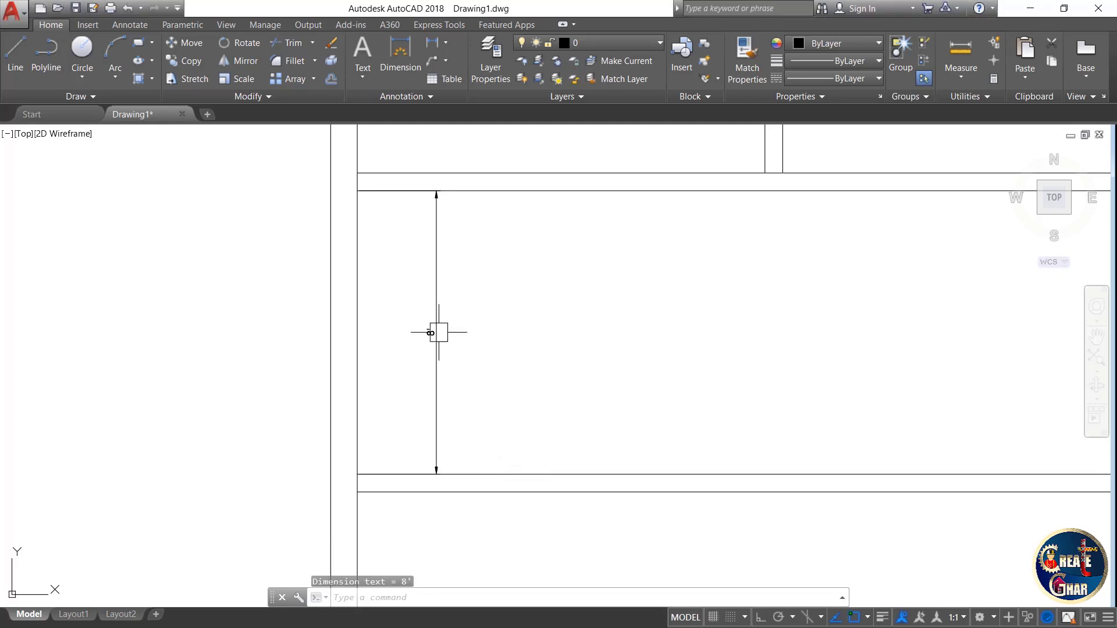
# Delete the vertical dimension from the middle room.
pyautogui.press('Escape')
pyautogui.click(439, 332)
pyautogui.press('Delete')
pyautogui.scroll(-4, 386, 332)
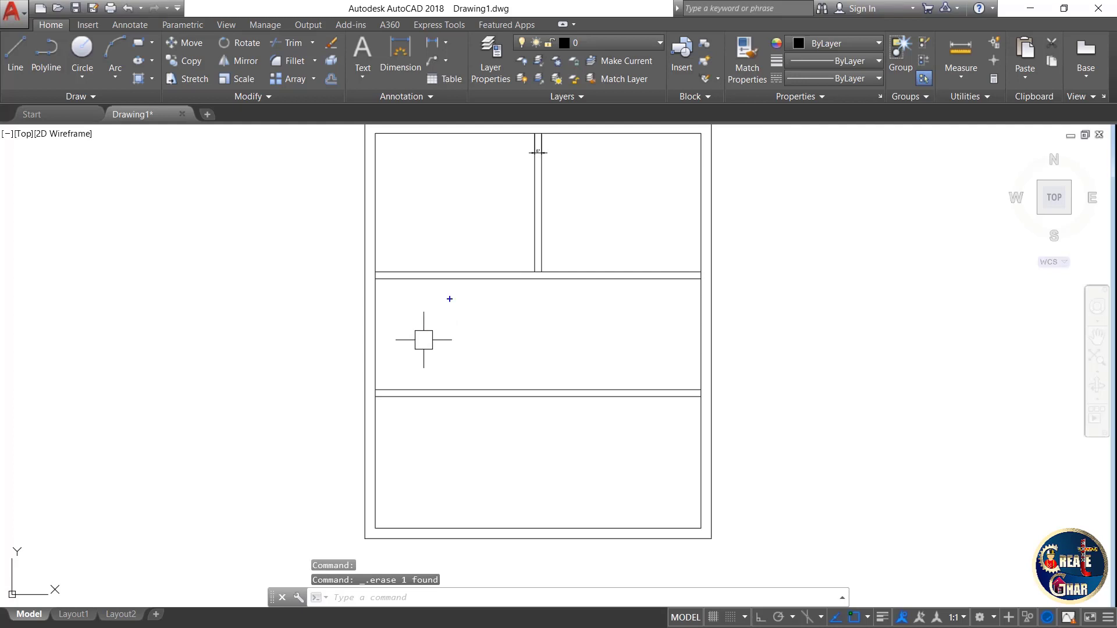
pyautogui.moveTo(455, 353)
pyautogui.mouseDown()
pyautogui.moveTo(455, 400)
pyautogui.moveTo(423, 399)
pyautogui.mouseUp()
pyautogui.moveTo(695, 284)
pyautogui.mouseDown()
pyautogui.moveTo(643, 283)
pyautogui.moveTo(647, 375)
pyautogui.moveTo(685, 387)
pyautogui.mouseUp()
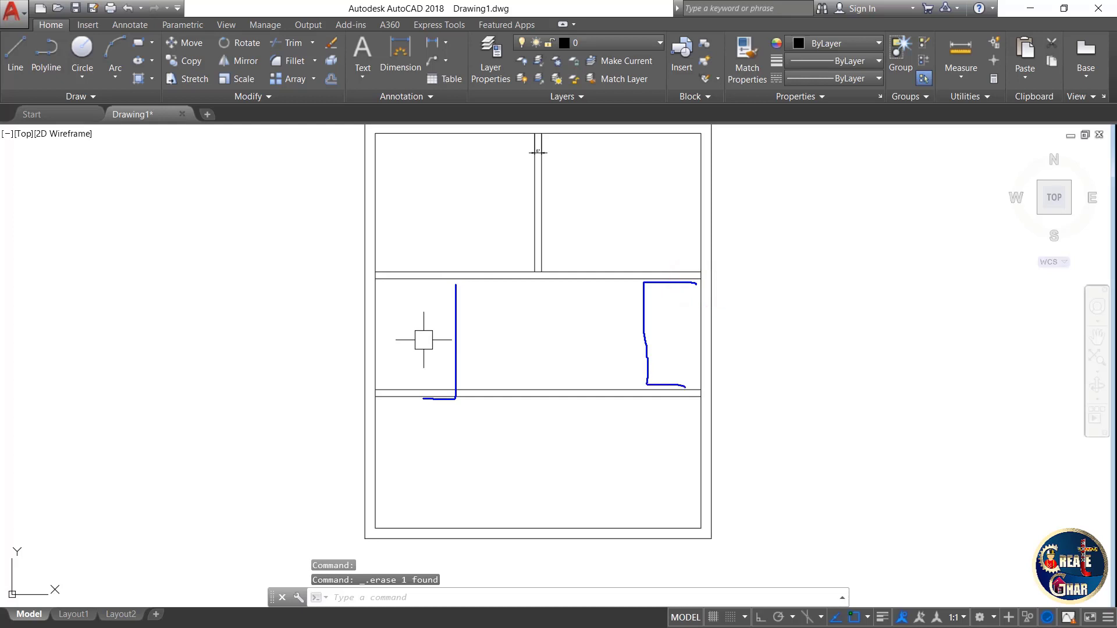
pyautogui.press('Escape')
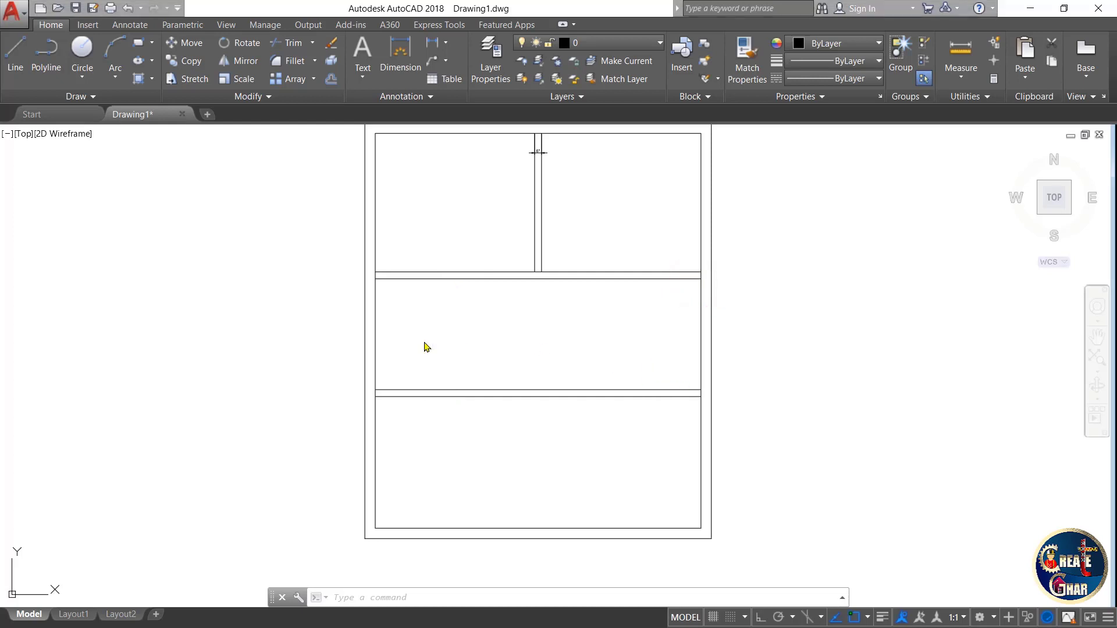
pyautogui.press('Escape')
pyautogui.press('Escape')
pyautogui.press('Escape')
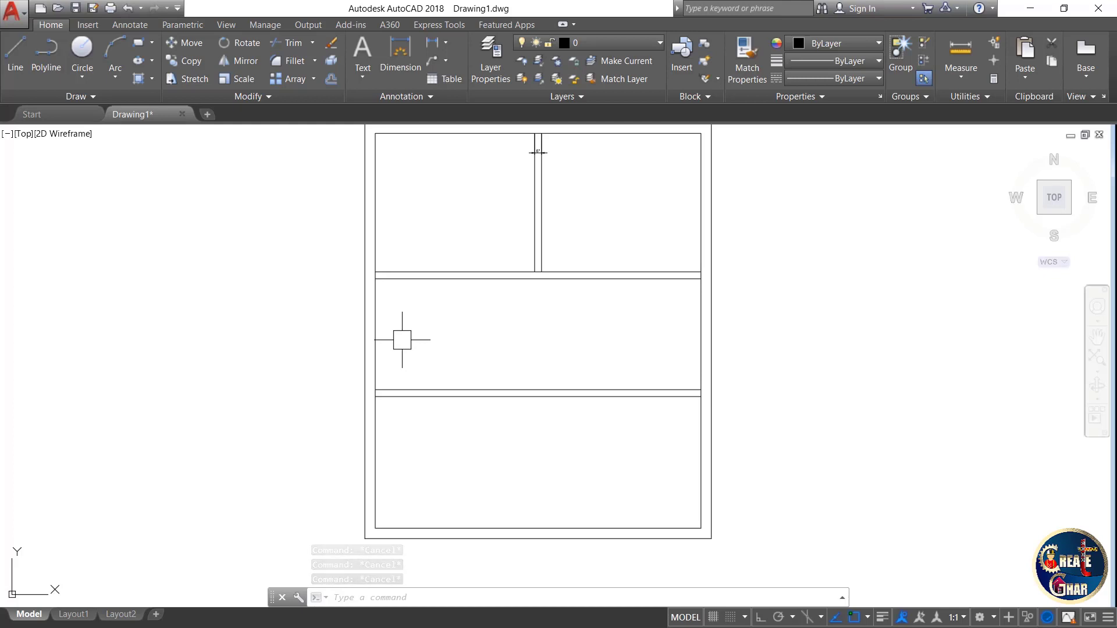
# Offset the left wall's inner line 7' to the right, across the middle room.
pyautogui.press('Return')
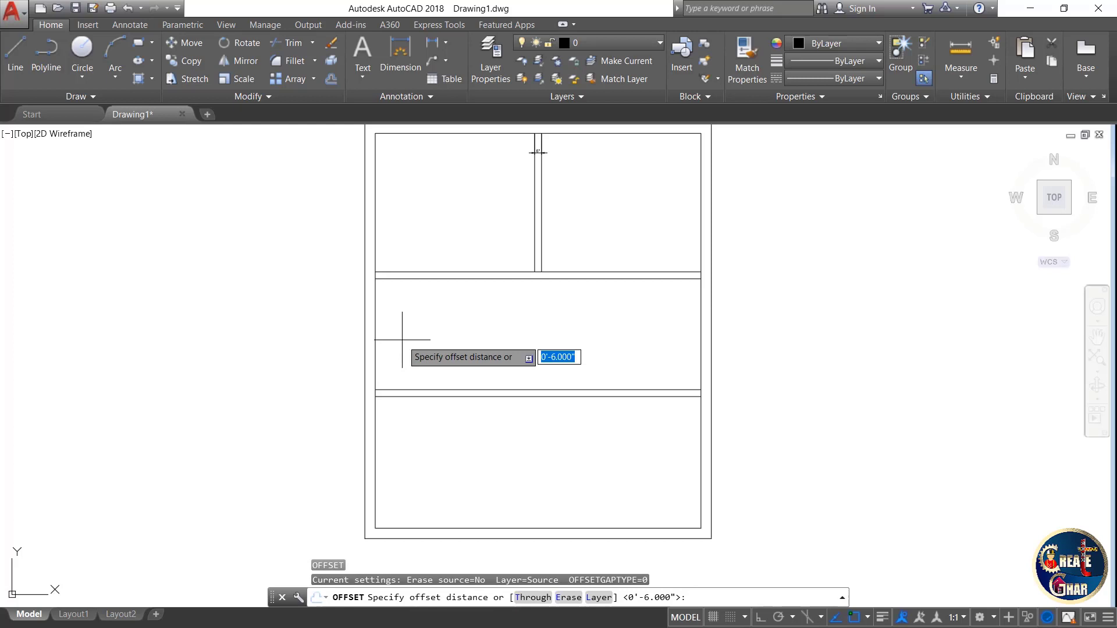
pyautogui.write("7'")
pyautogui.press('Return')
pyautogui.scroll(4, 402, 339)
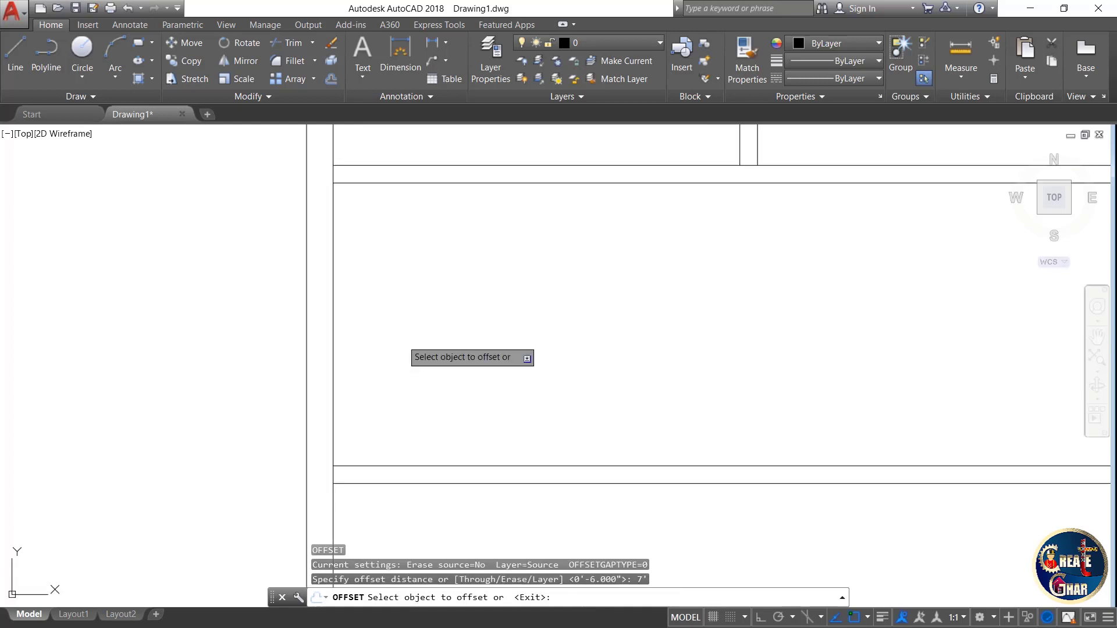
pyautogui.click(332, 360)
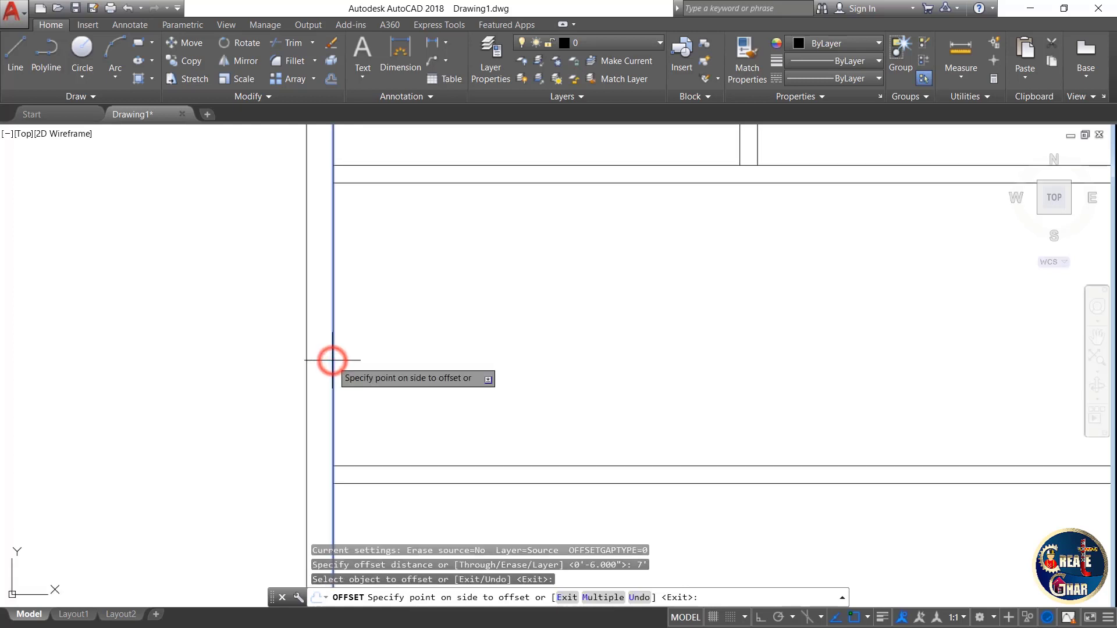
pyautogui.click(626, 381)
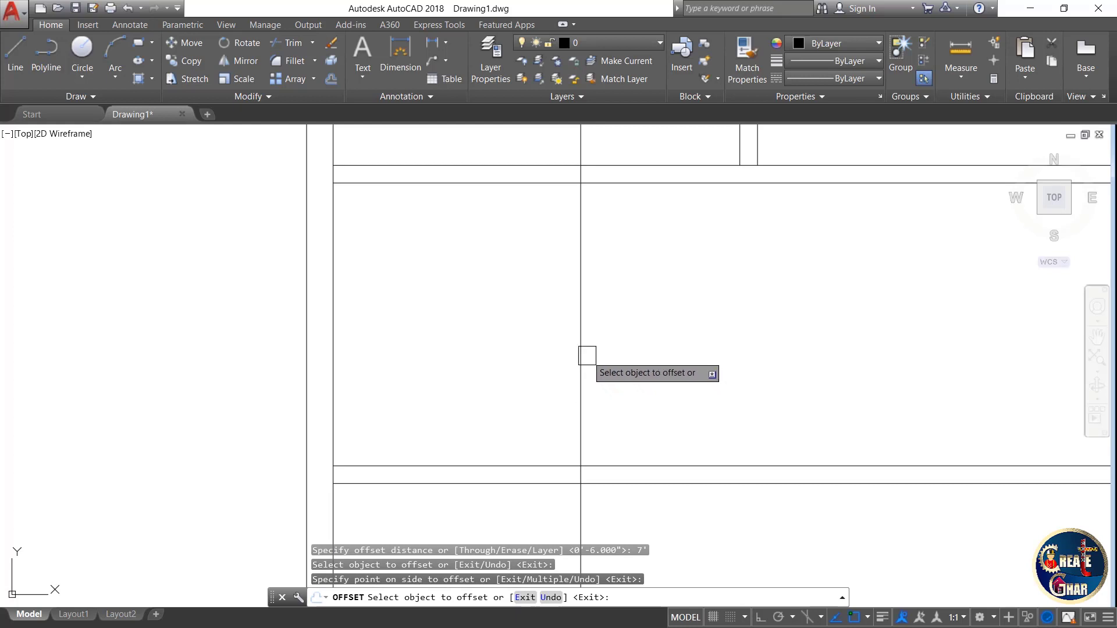
# Offset the vertical line across the middle room 6" to the right to form a vertical partition.
pyautogui.click(587, 354)
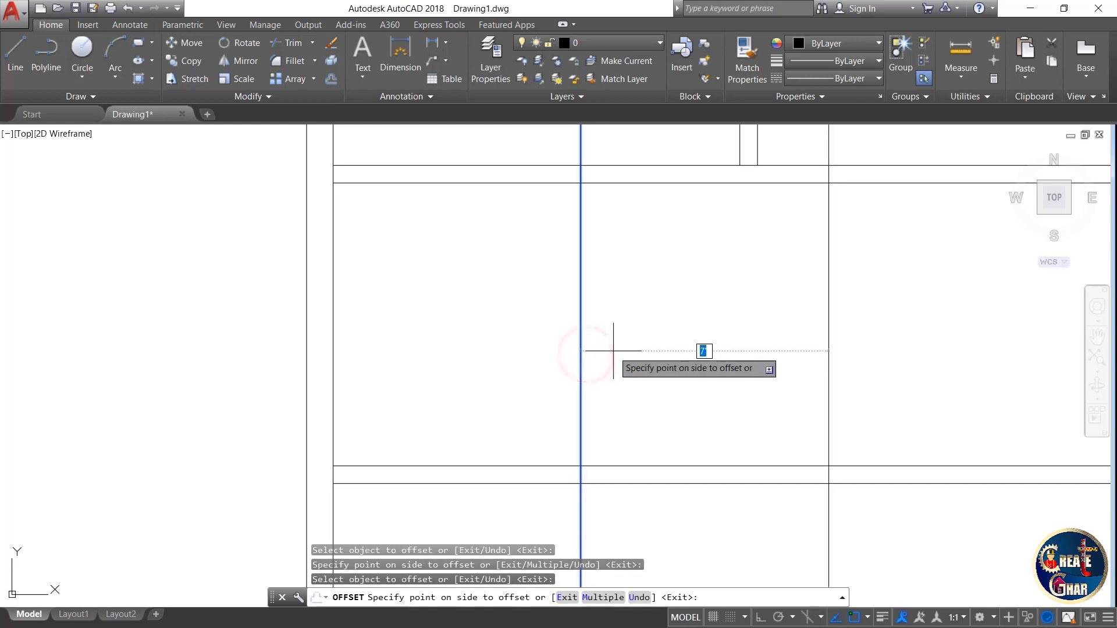
pyautogui.write('6"')
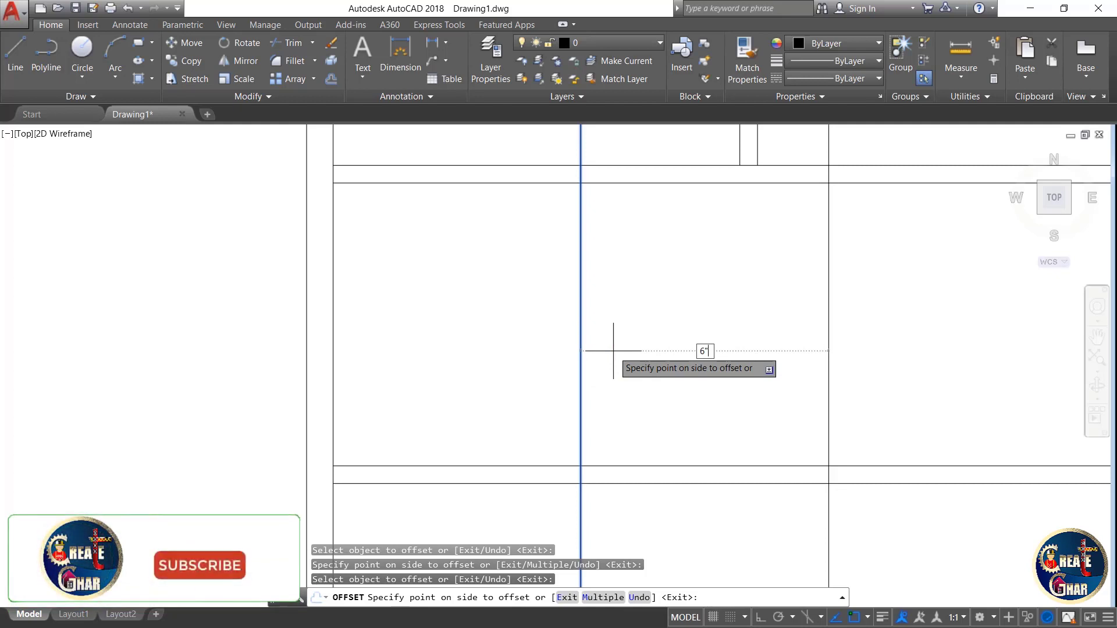
pyautogui.hotkey('ctrl', '1')
pyautogui.click(613, 351)
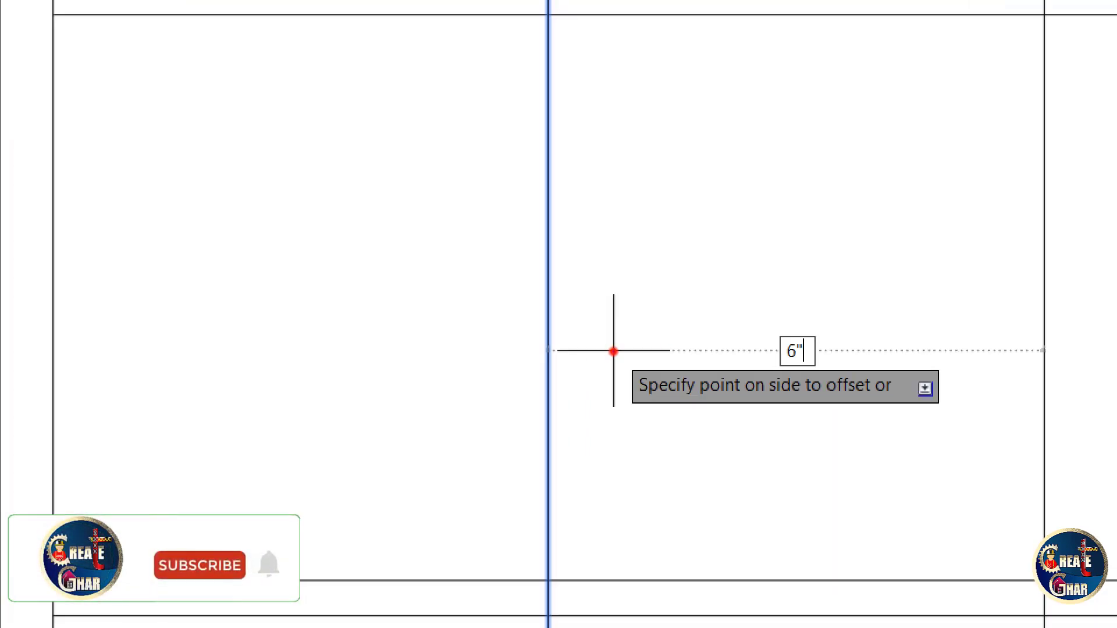
pyautogui.moveTo(979, 283); pyautogui.dragTo(970, 280)
pyautogui.moveTo(959, 275)
pyautogui.mouseDown()
pyautogui.moveTo(658, 409)
pyautogui.moveTo(915, 398)
pyautogui.moveTo(877, 291)
pyautogui.mouseUp()
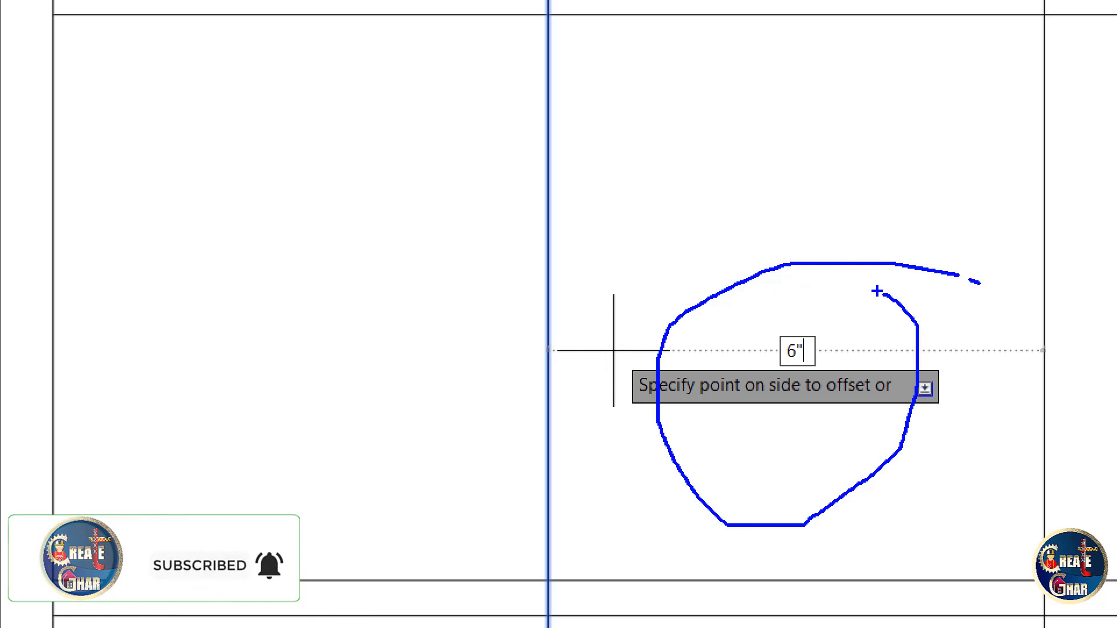
pyautogui.scroll(-2, 877, 291)
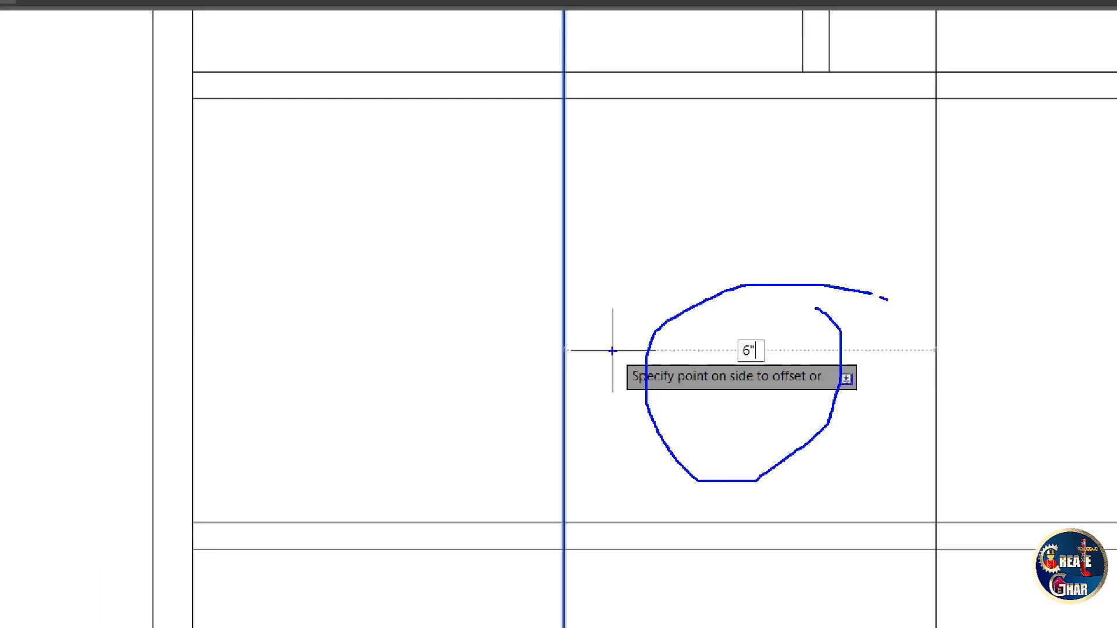
pyautogui.press('Escape')
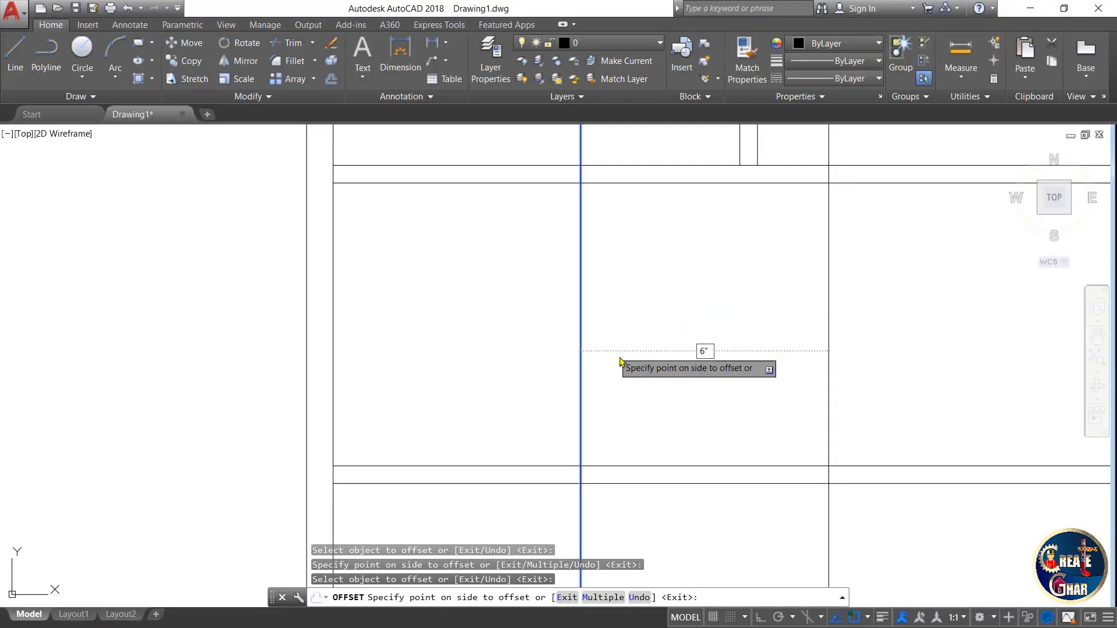
pyautogui.click(622, 363)
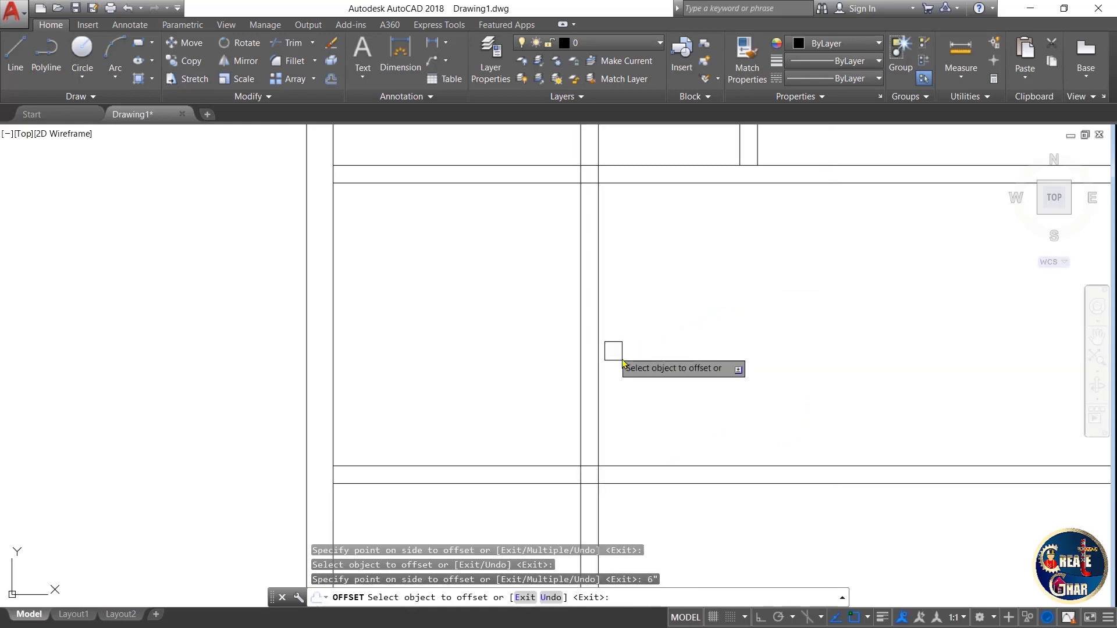
pyautogui.press('Escape')
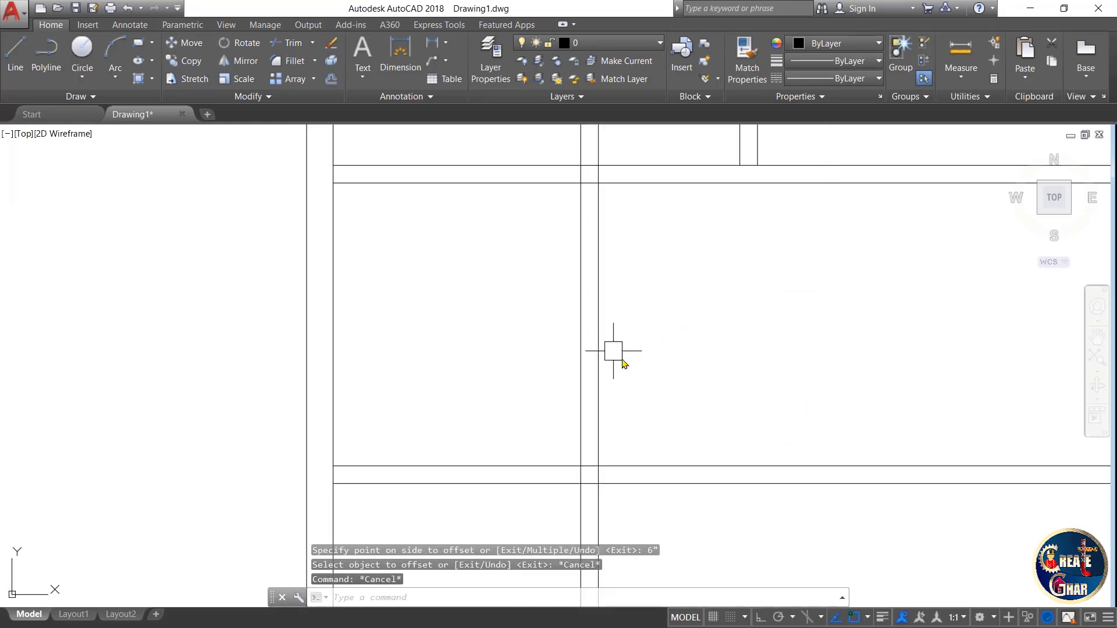
pyautogui.scroll(-4, 614, 350)
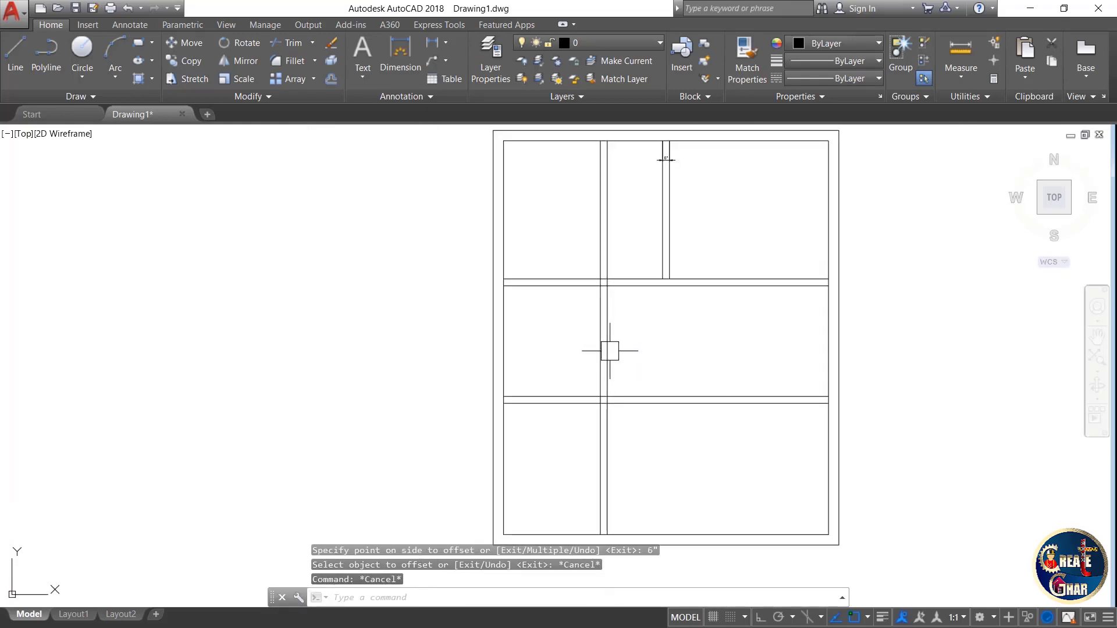
pyautogui.press('Escape')
pyautogui.press('Escape')
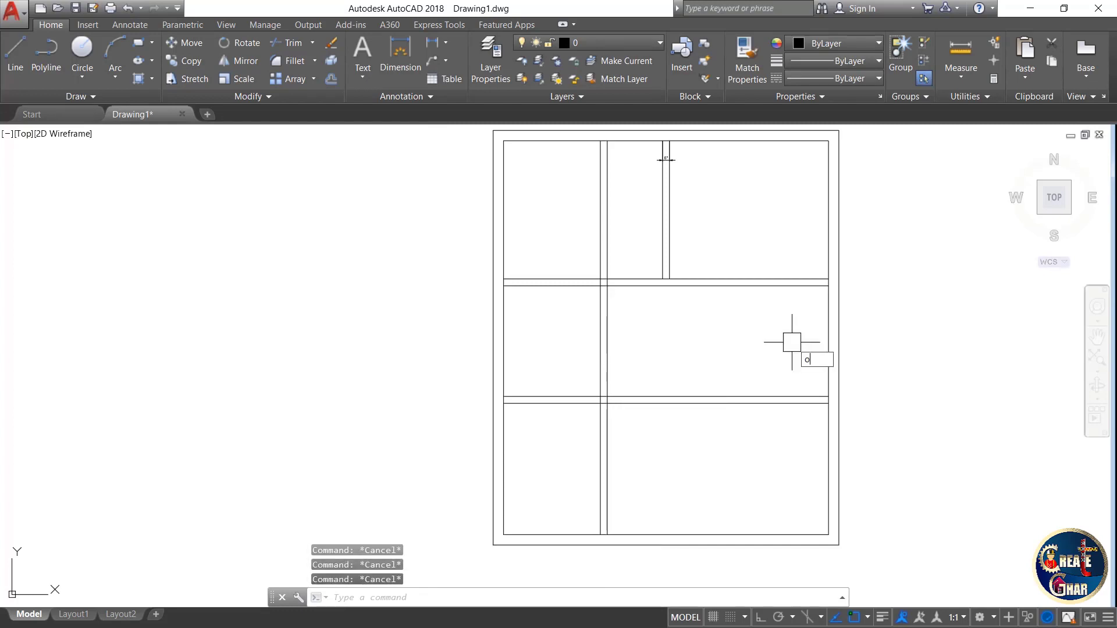
# Offset the right wall's inner line 5' to the left, across the middle room.
pyautogui.press('Return')
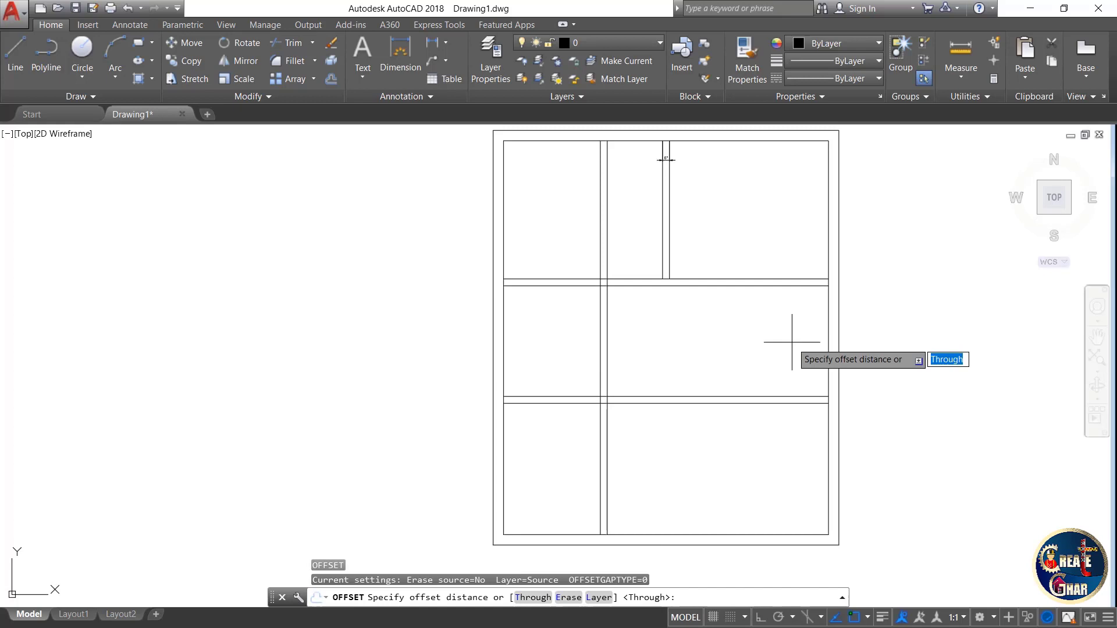
pyautogui.write("5'")
pyautogui.press('Return')
pyautogui.scroll(2, 792, 342)
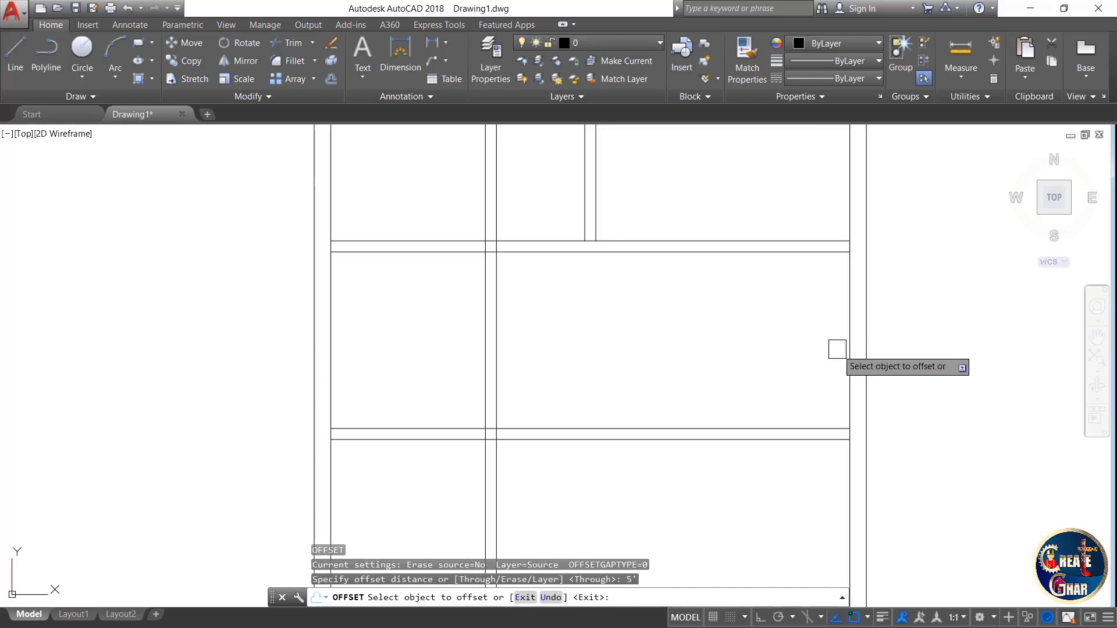
pyautogui.click(848, 349)
pyautogui.click(691, 347)
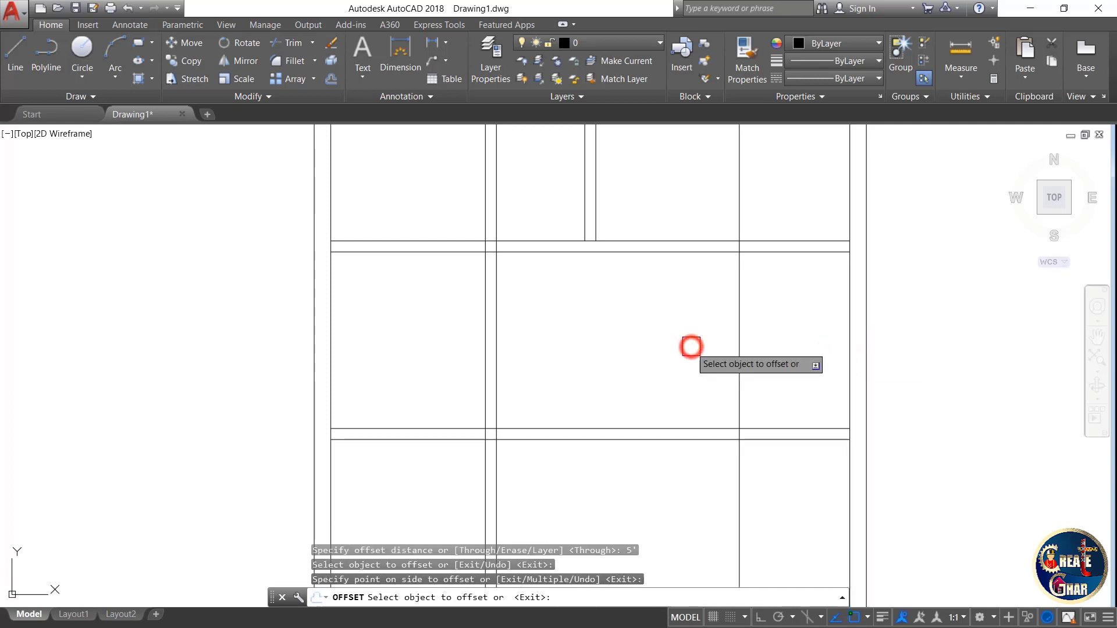
# Offset the new vertical line near the right wall 6" to the left to form a second vertical partition.
pyautogui.click(739, 355)
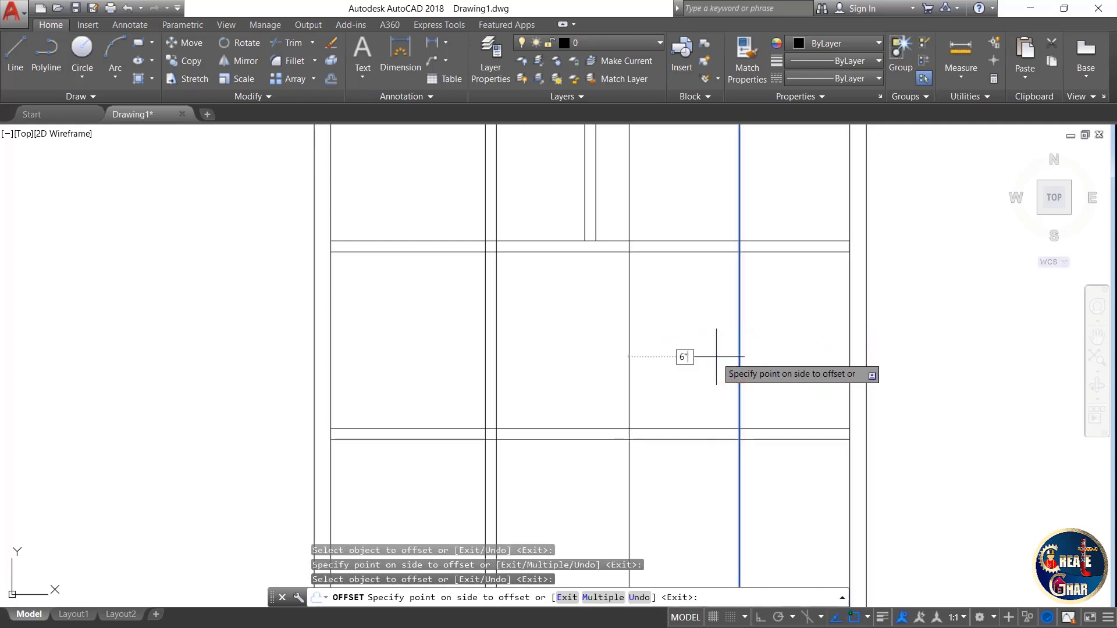
pyautogui.click(716, 356)
pyautogui.press('Escape')
pyautogui.press('Escape')
pyautogui.press('Escape')
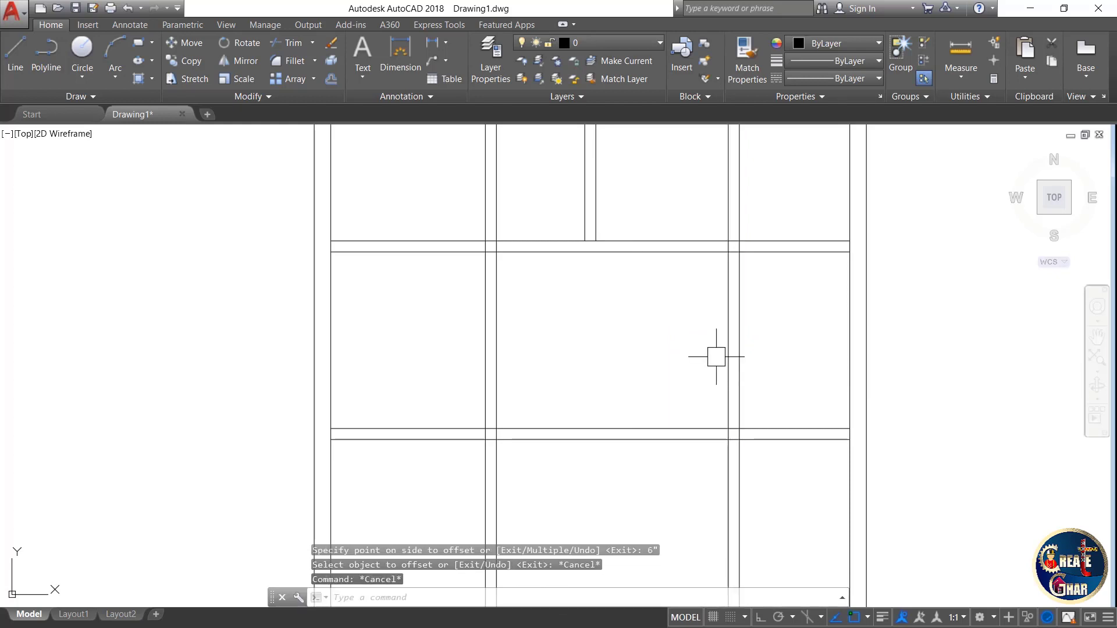
pyautogui.press('Escape')
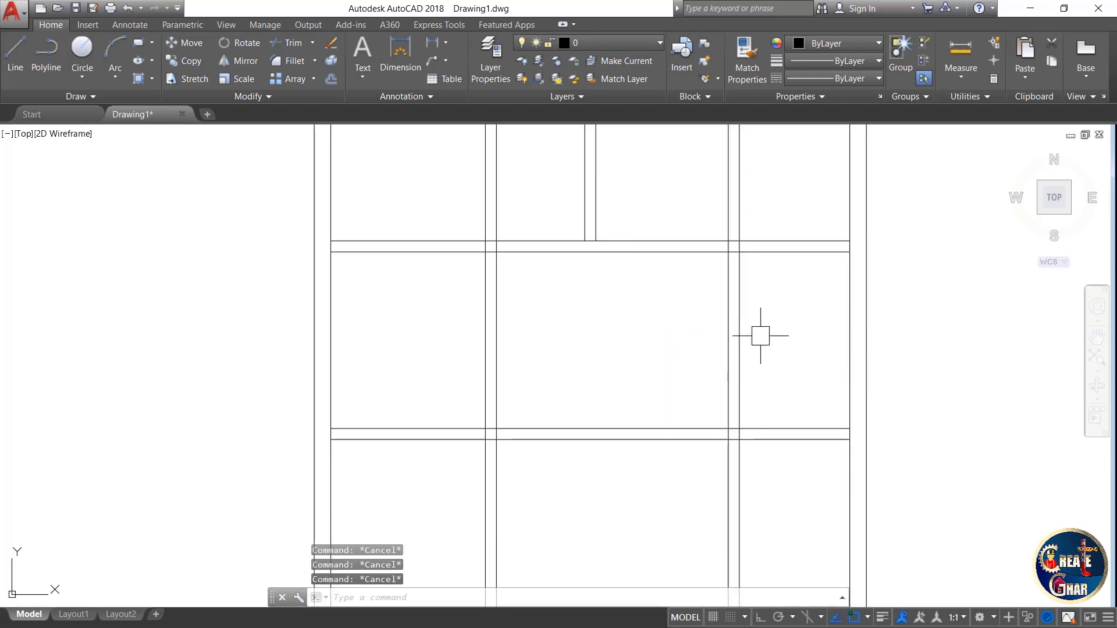
# Add a horizontal linear dimension between the new partition and the right wall's inner line, below the upper horizontal partition.
pyautogui.write('dli')
pyautogui.press('Return')
pyautogui.scroll(2, 760, 336)
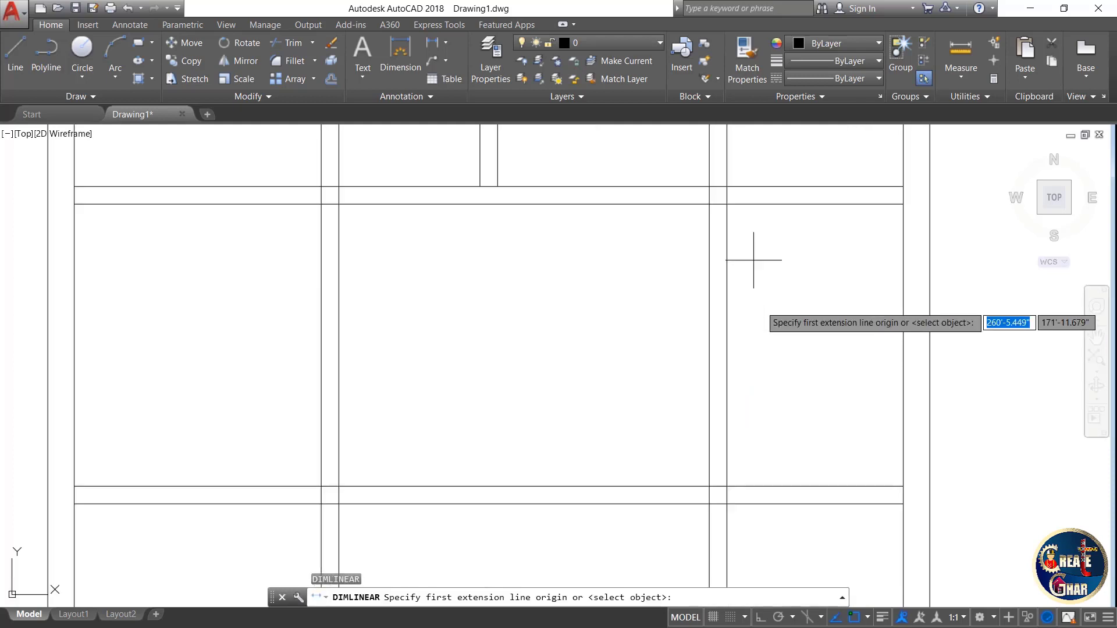
pyautogui.click(726, 204)
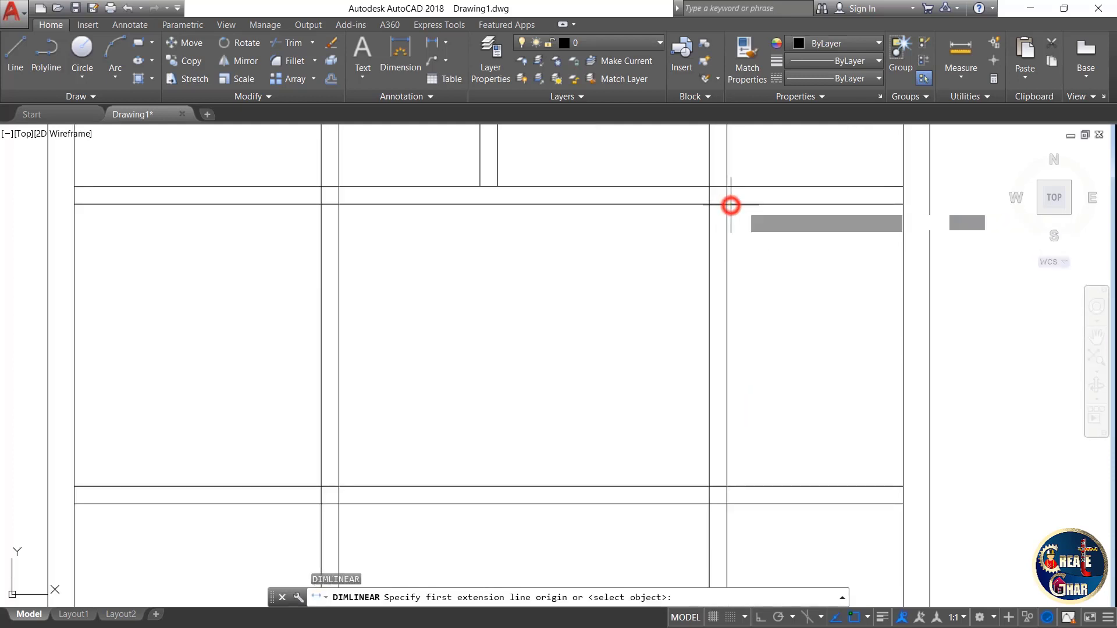
pyautogui.click(903, 204)
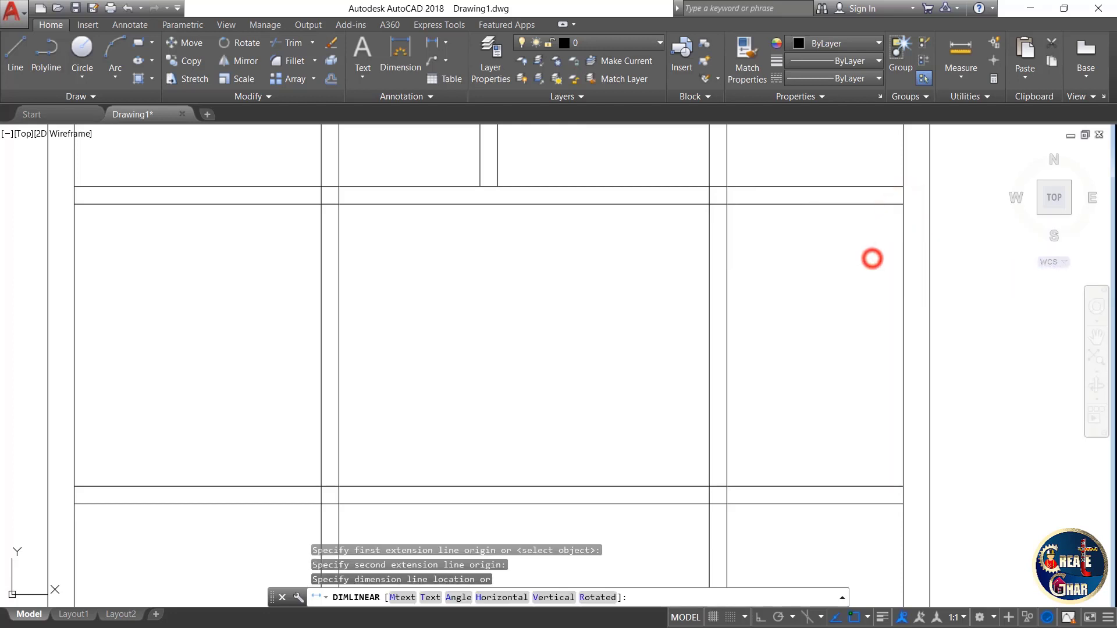
pyautogui.click(872, 258)
pyautogui.scroll(3, 871, 258)
pyautogui.scroll(-3, 870, 259)
pyautogui.press('Escape')
pyautogui.press('Escape')
# Delete the horizontal dimension from the right-hand middle room.
pyautogui.click(859, 257)
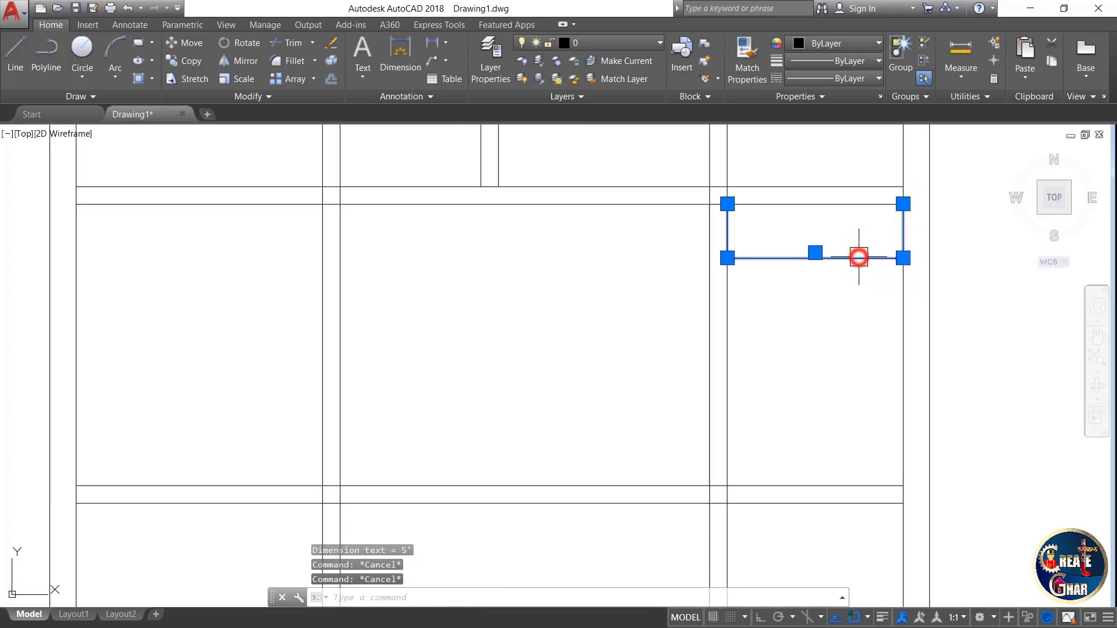
pyautogui.press('Delete')
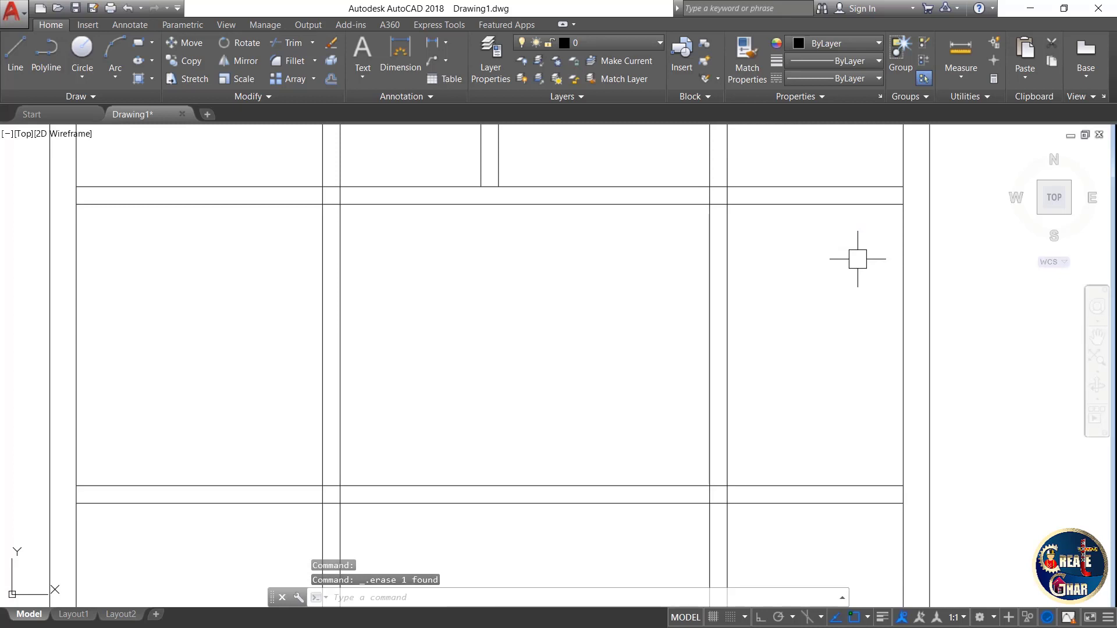
pyautogui.scroll(-5, 857, 258)
pyautogui.press('Escape')
pyautogui.press('Escape')
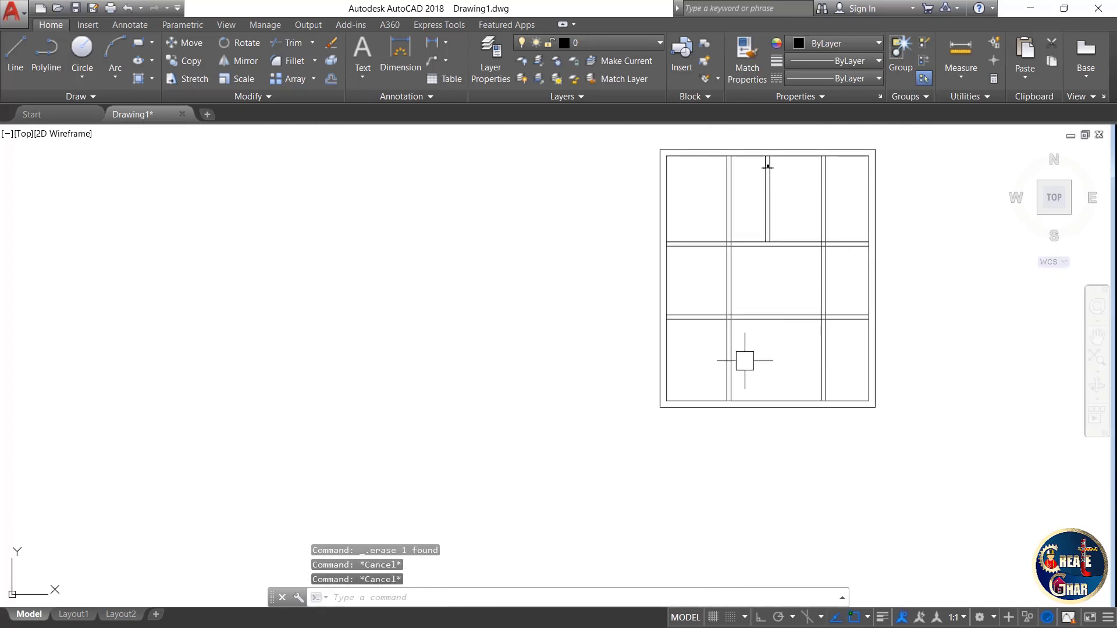
pyautogui.scroll(2, 745, 361)
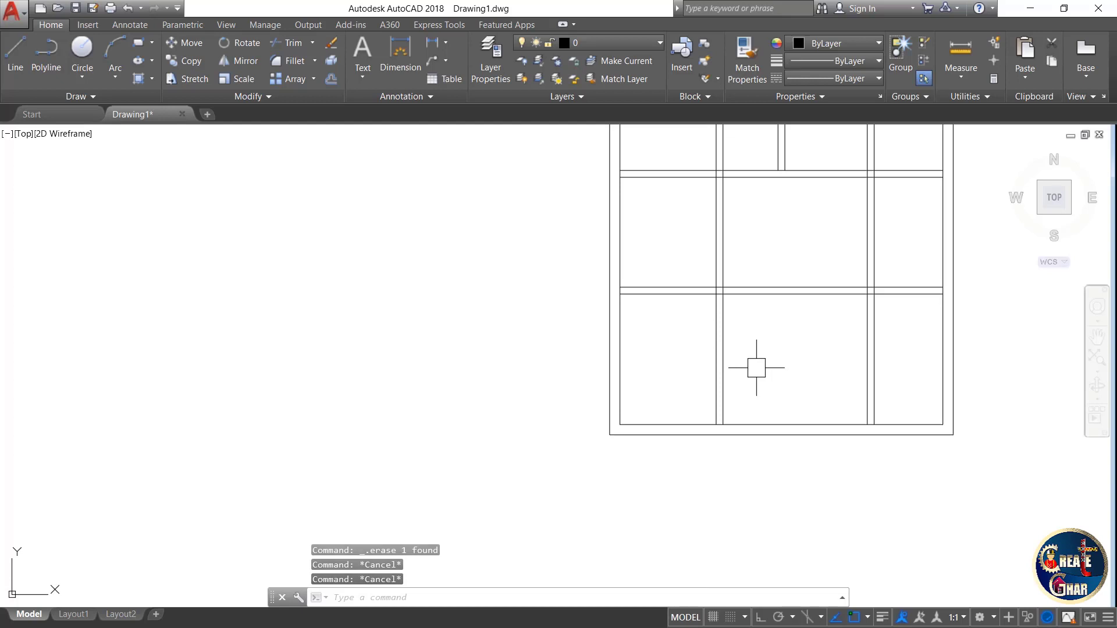
pyautogui.click(624, 297)
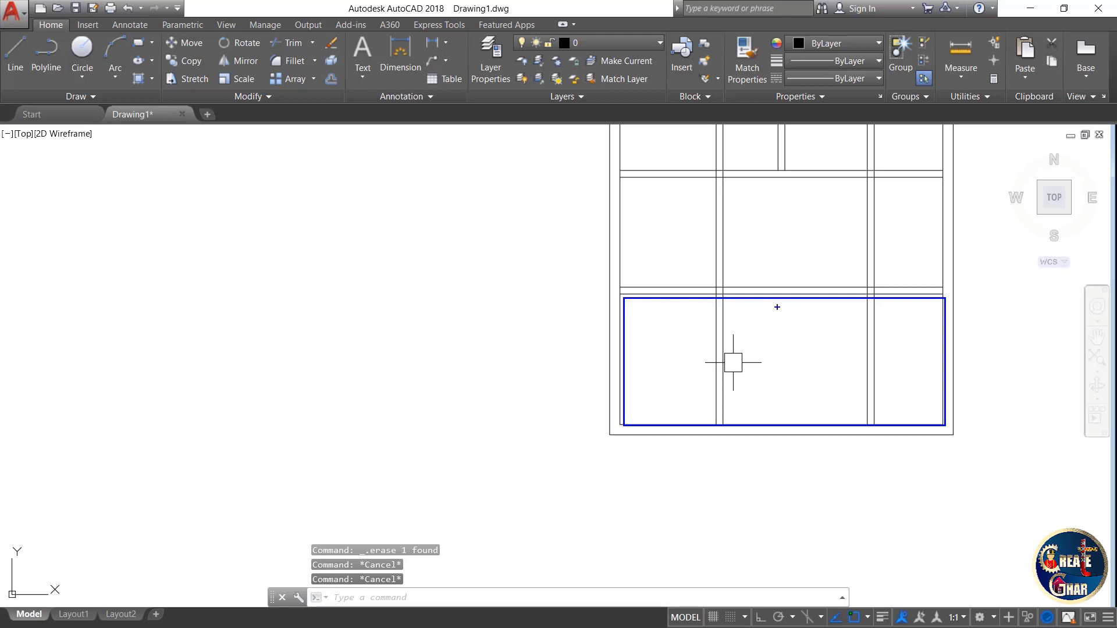
pyautogui.press('Escape')
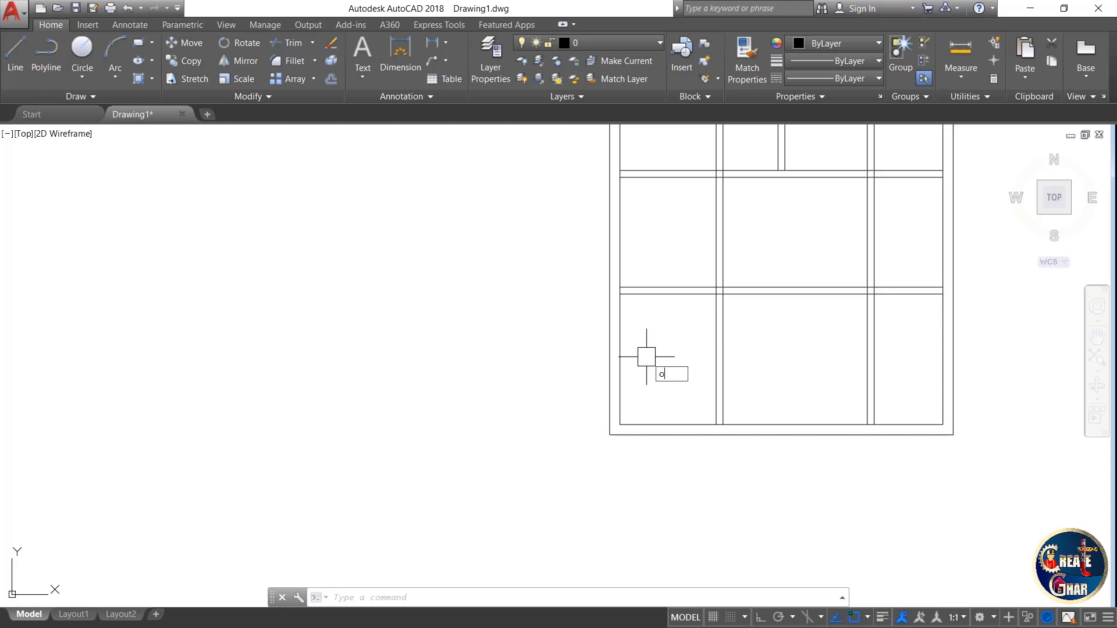
# Offset the left wall's inner line 11' to the right, across the lower room.
pyautogui.press('Return')
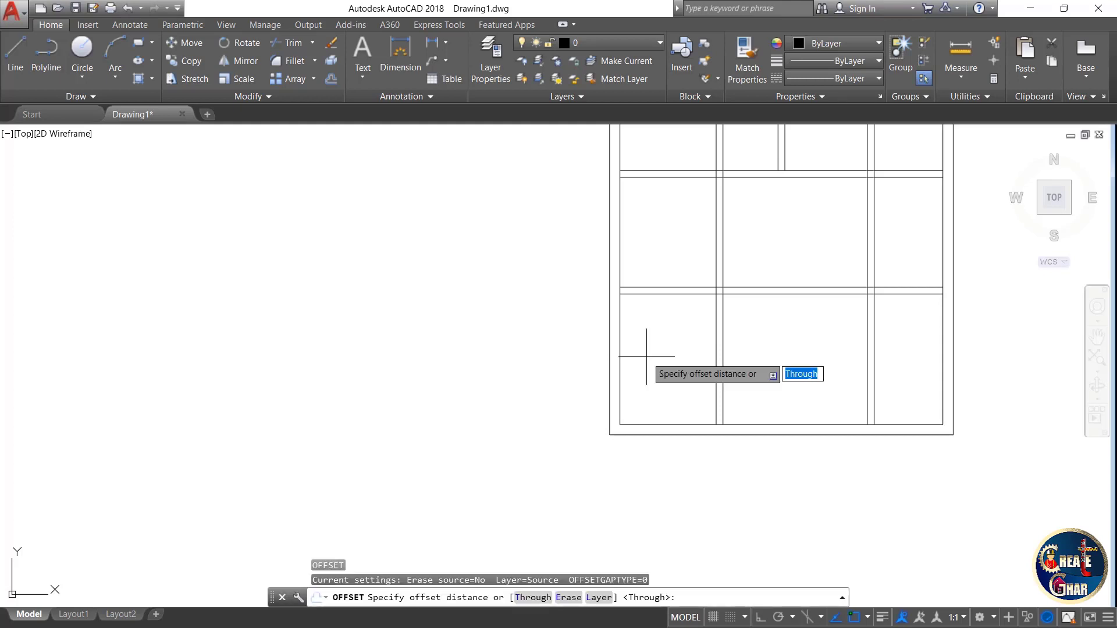
pyautogui.write("11'")
pyautogui.press('Return')
pyautogui.scroll(4, 640, 359)
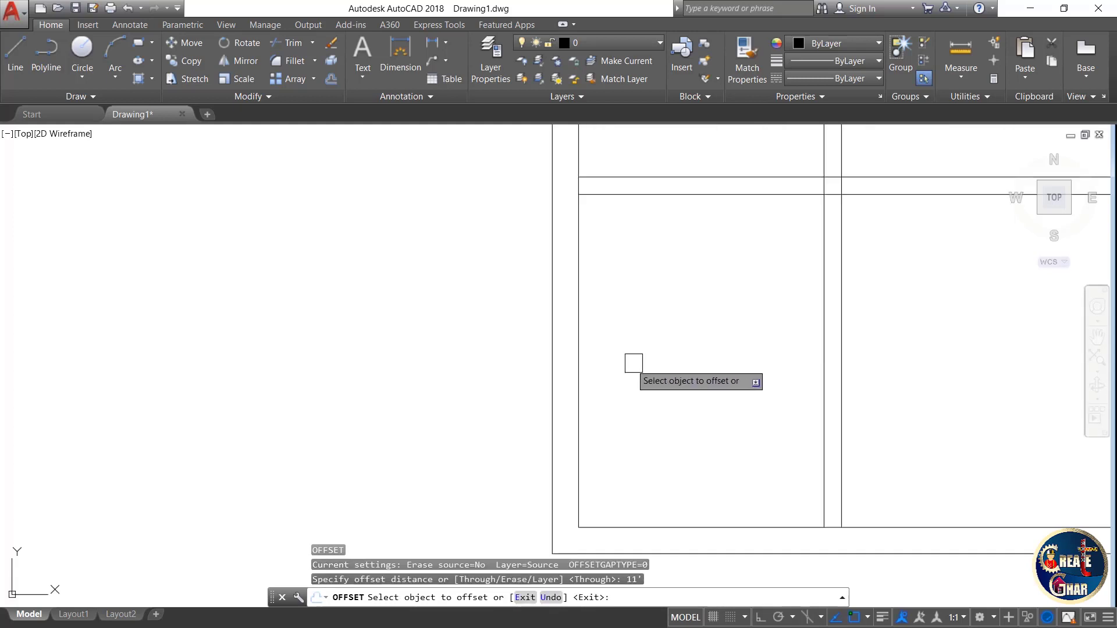
pyautogui.click(579, 377)
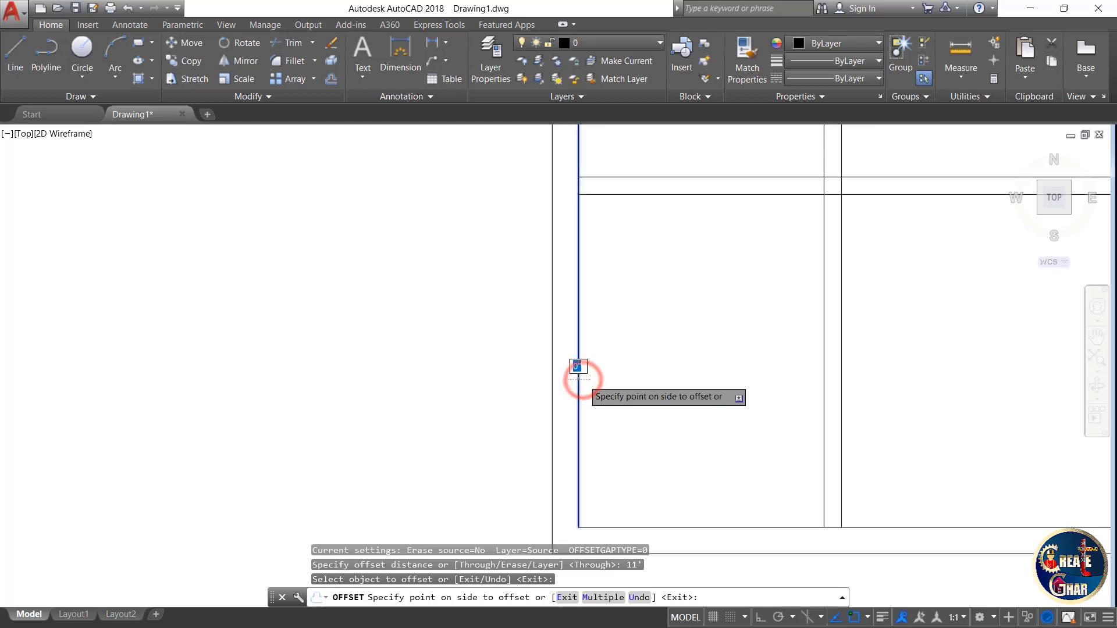
pyautogui.scroll(-4, 579, 377)
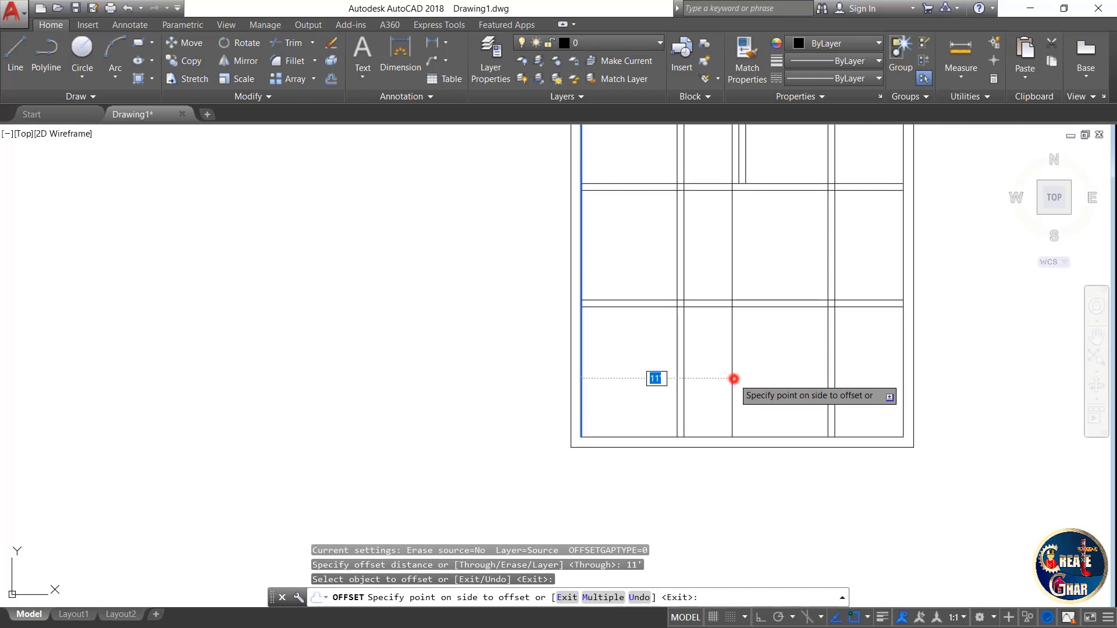
pyautogui.click(734, 378)
# Offset the new vertical line in the lower room 6" to the right to form its partition.
pyautogui.scroll(4, 733, 379)
pyautogui.click(731, 379)
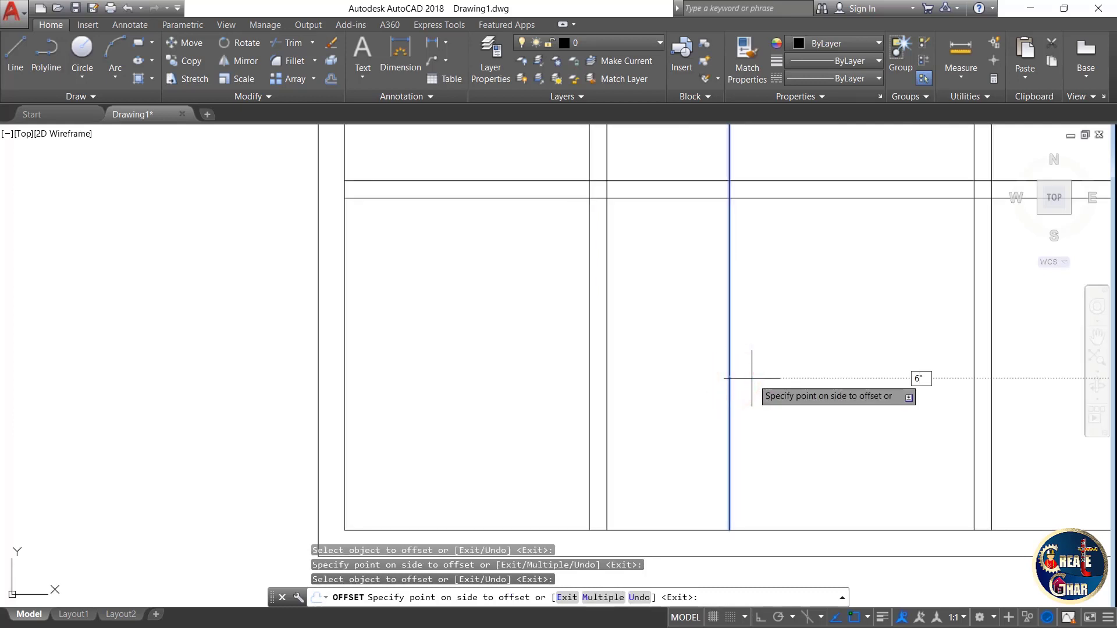
pyautogui.click(753, 379)
pyautogui.press('Escape')
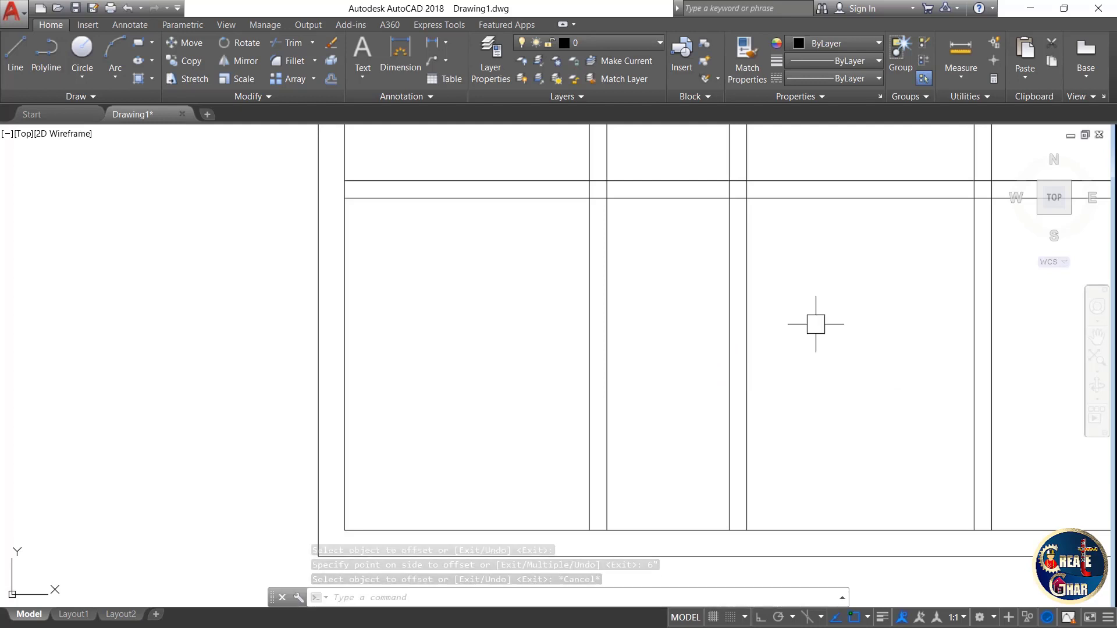
pyautogui.moveTo(684, 306)
pyautogui.mouseDown()
pyautogui.moveTo(811, 307)
pyautogui.moveTo(762, 269)
pyautogui.mouseUp()
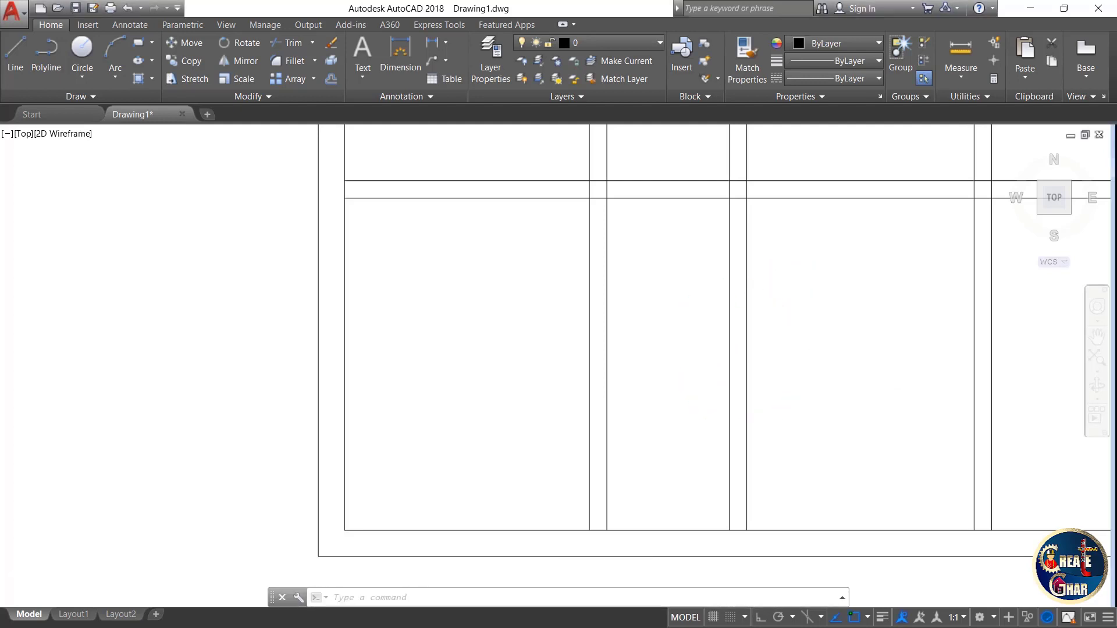
pyautogui.scroll(-4, 671, 295)
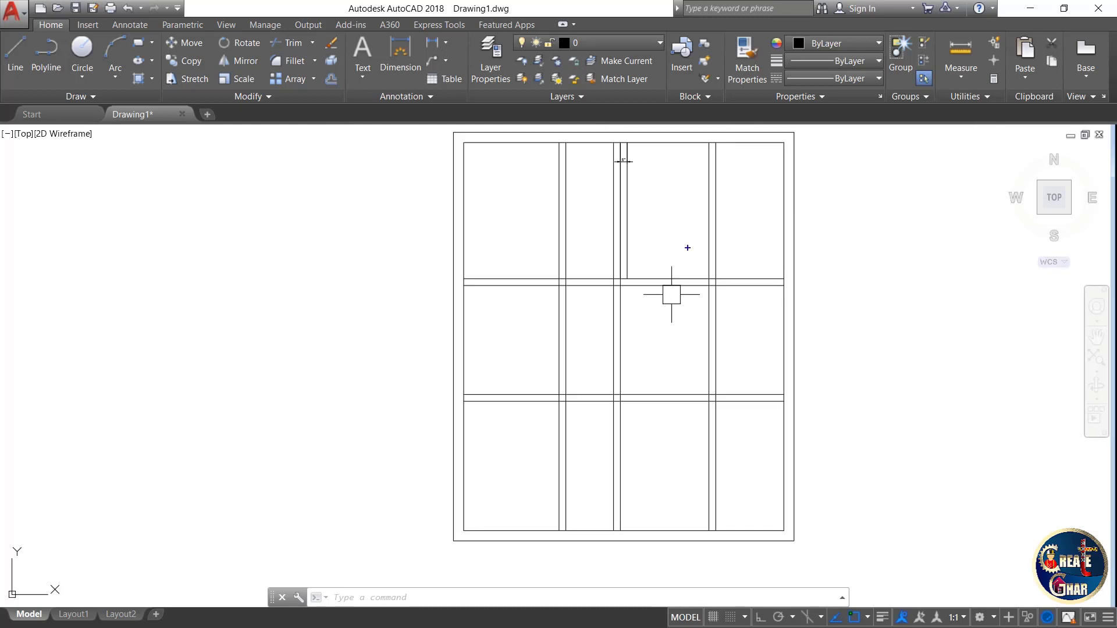
pyautogui.moveTo(700, 191); pyautogui.dragTo(696, 188)
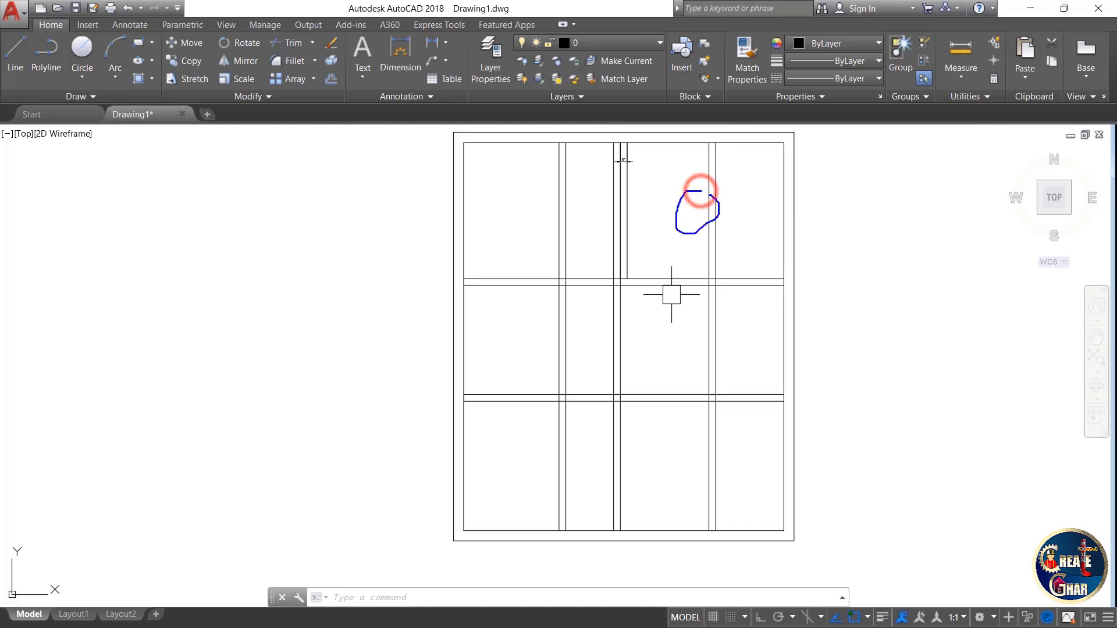
pyautogui.moveTo(557, 194); pyautogui.dragTo(558, 192)
pyautogui.moveTo(523, 313); pyautogui.dragTo(531, 299)
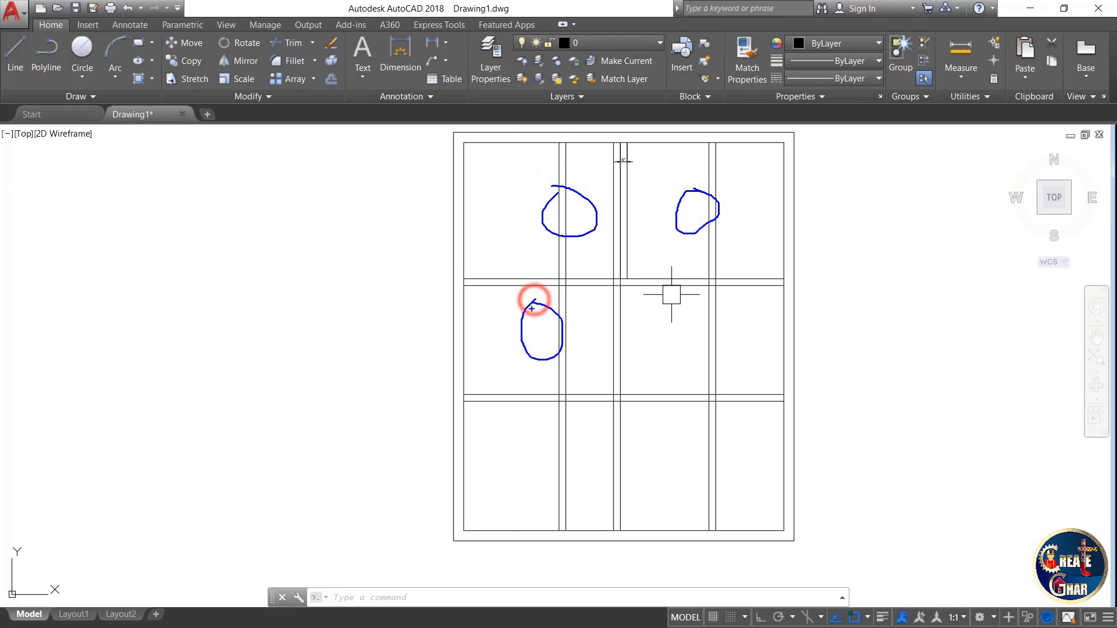
pyautogui.moveTo(749, 331); pyautogui.dragTo(750, 332)
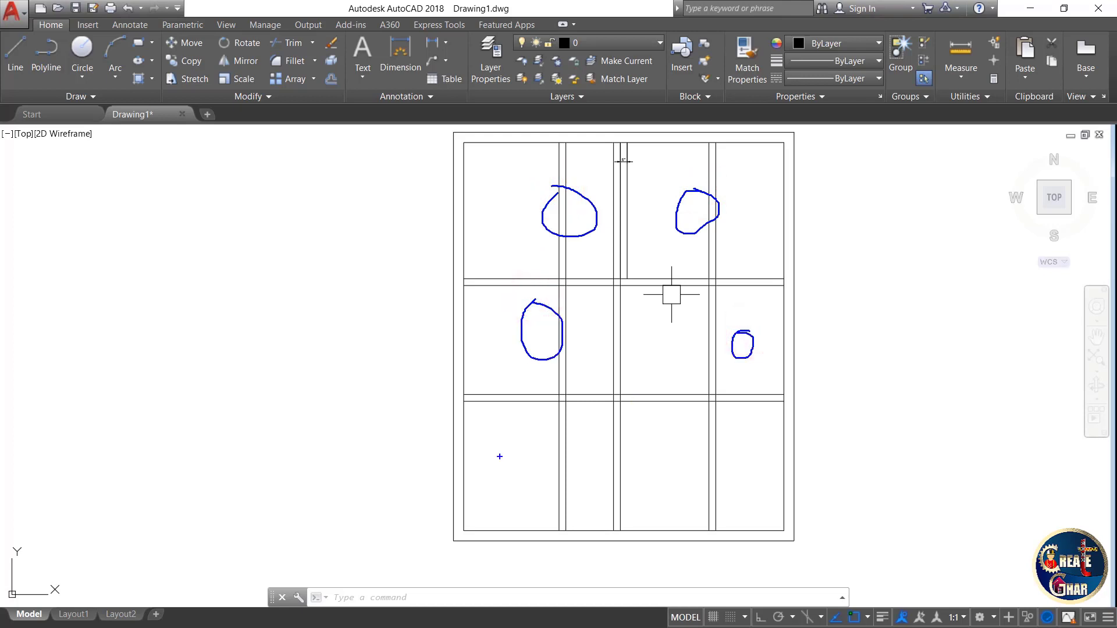
pyautogui.moveTo(496, 458)
pyautogui.mouseDown()
pyautogui.moveTo(533, 512)
pyautogui.moveTo(583, 467)
pyautogui.moveTo(495, 459)
pyautogui.mouseUp()
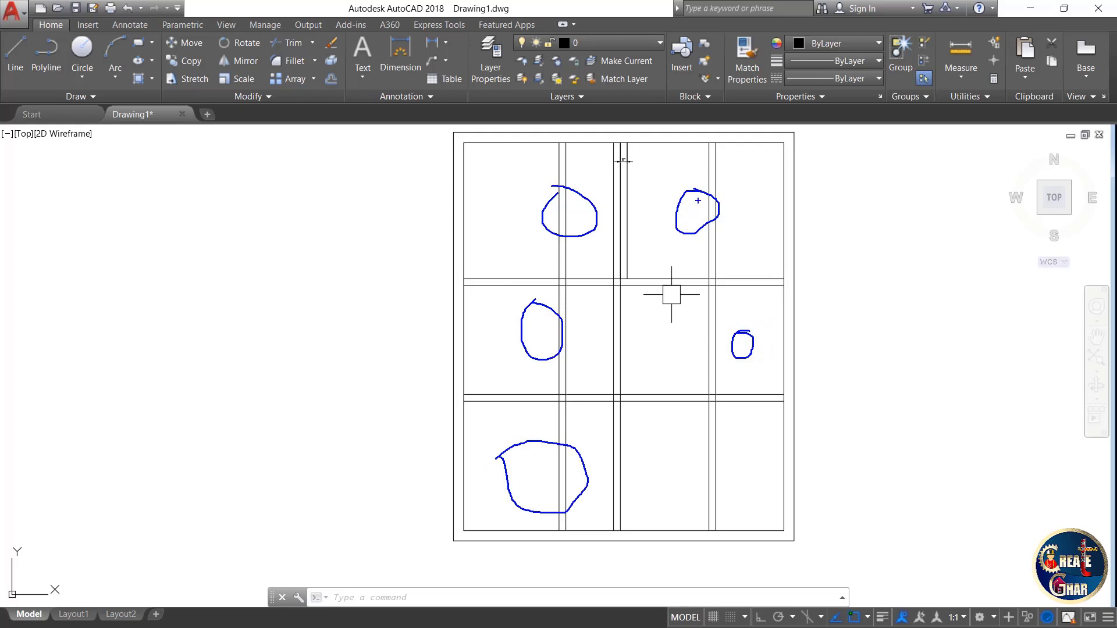
pyautogui.press('Escape')
pyautogui.press('Escape')
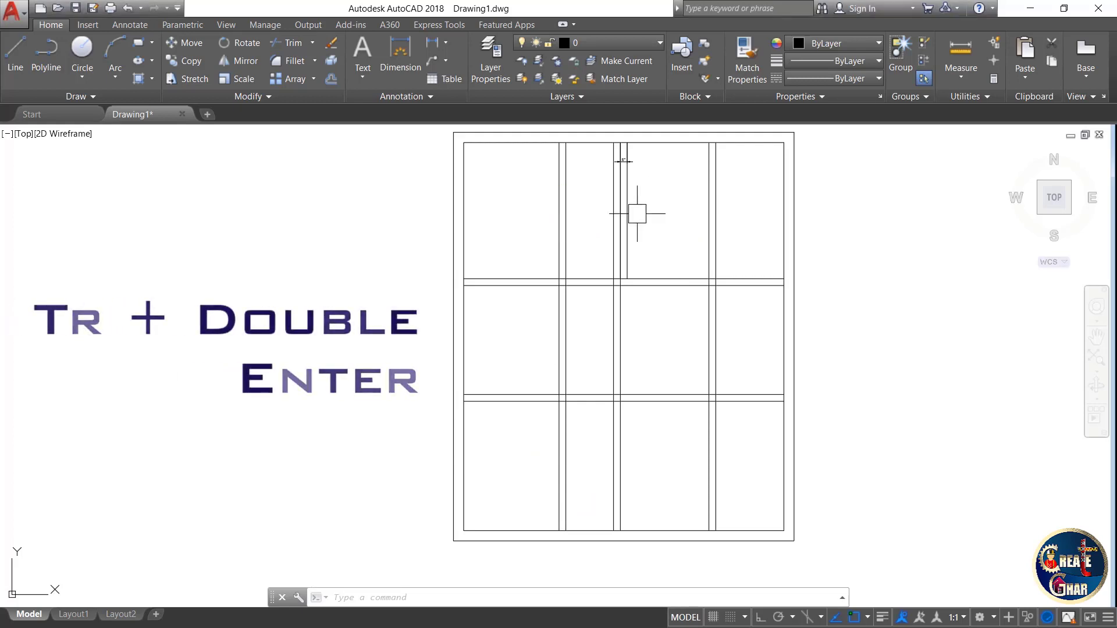
# Trim the surplus vertical partition lines out of the two upper rooms and the central middle room, using all objects as cutting edges.
pyautogui.write('TR')
pyautogui.press('Return')
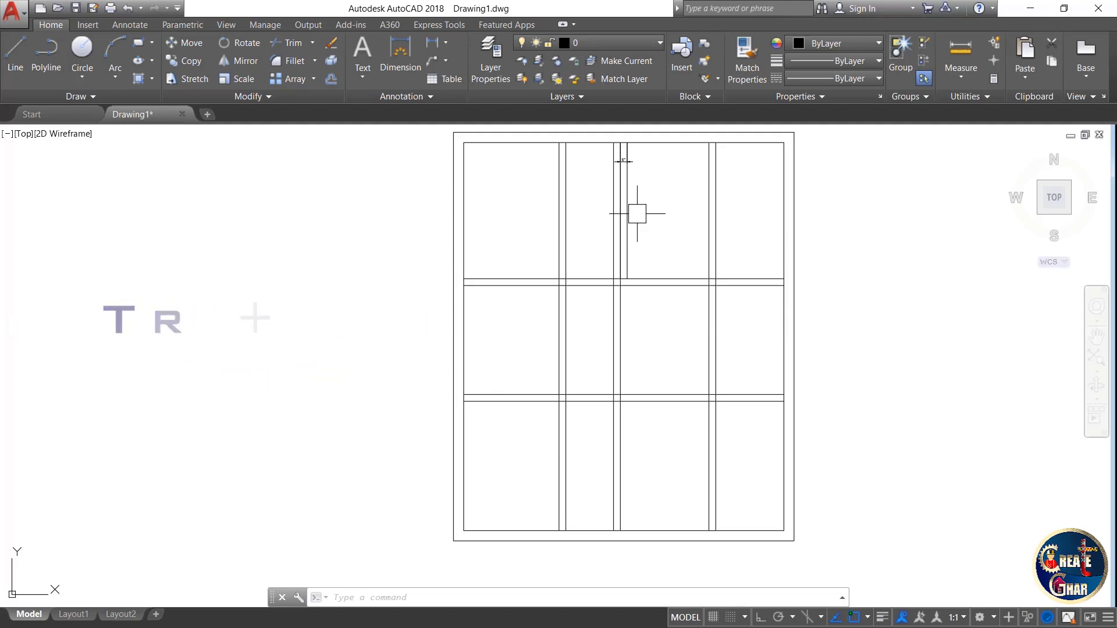
pyautogui.press('Return')
pyautogui.scroll(2, 562, 218)
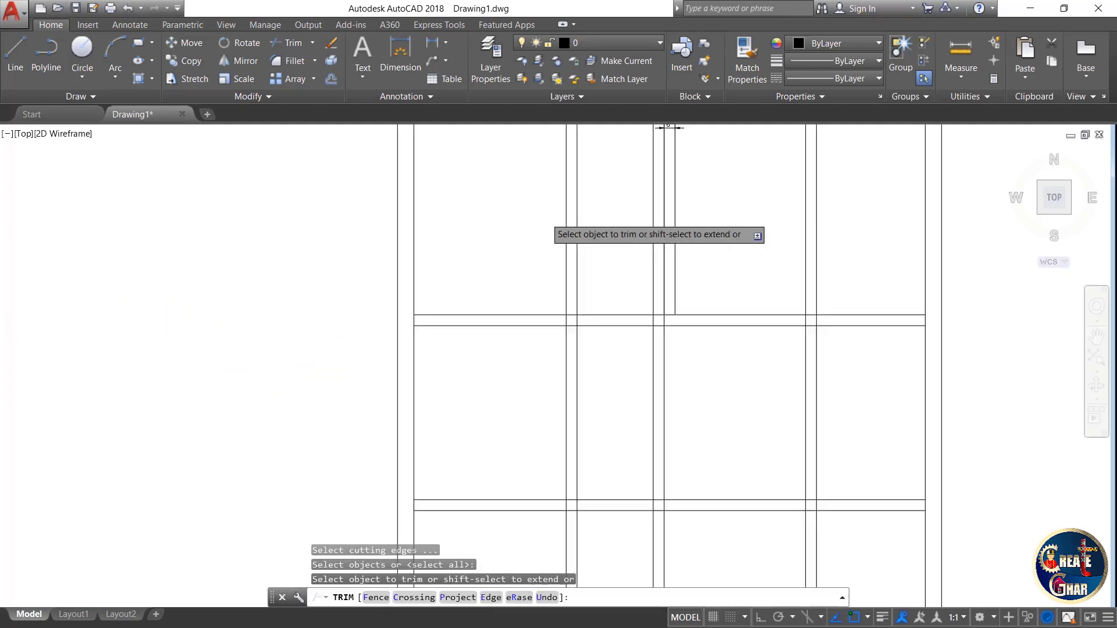
pyautogui.click(613, 192)
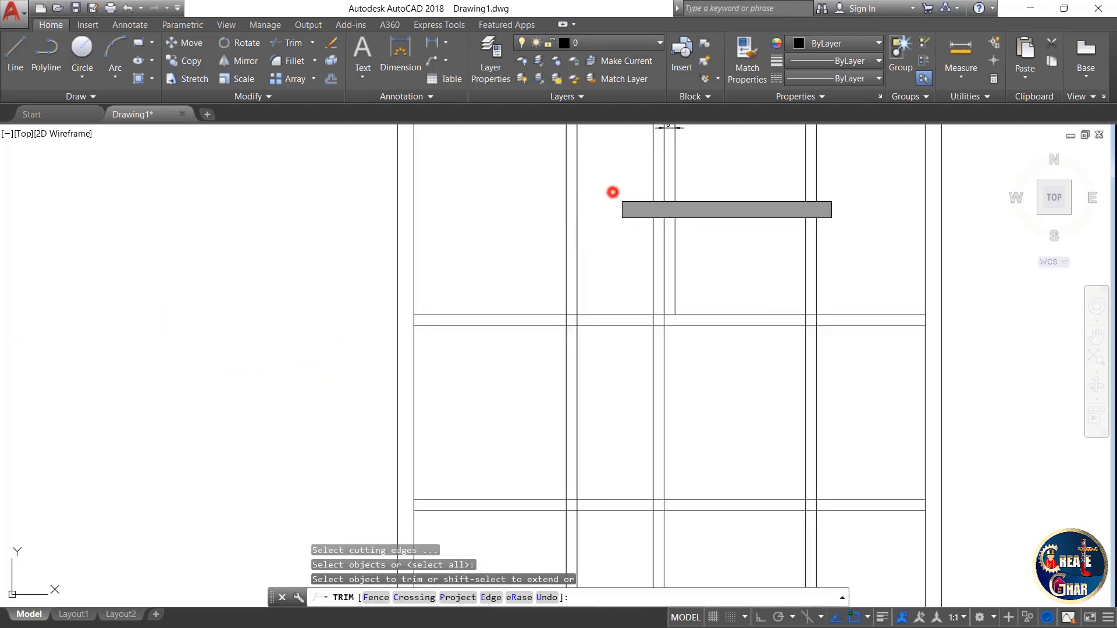
pyautogui.click(491, 225)
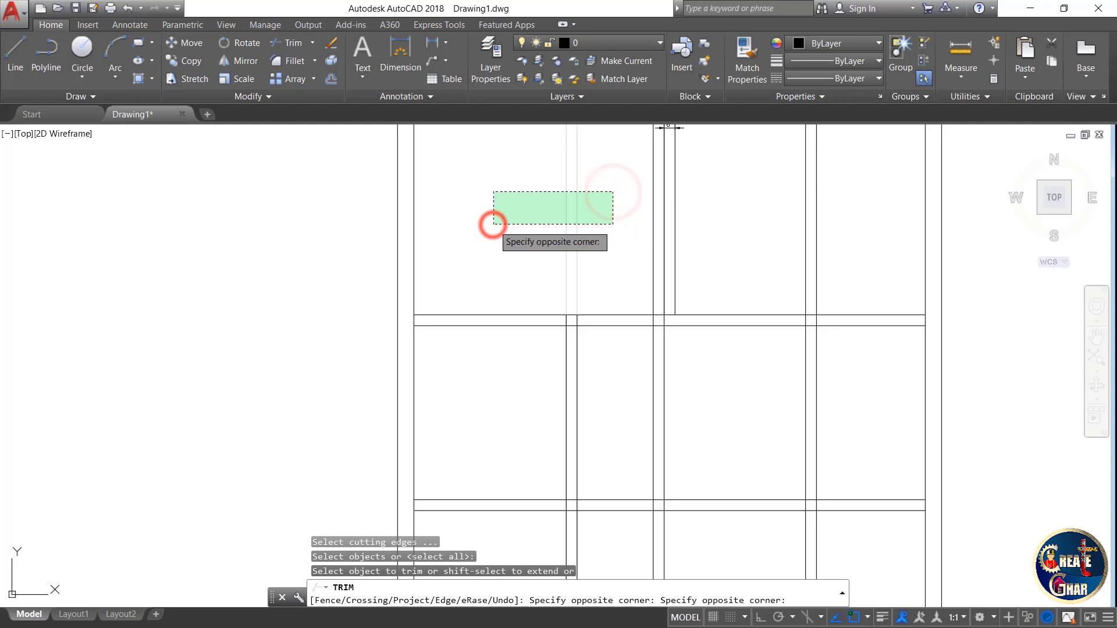
pyautogui.click(843, 190)
pyautogui.click(713, 402)
pyautogui.click(626, 424)
# Trim the leftmost and rightmost vertical partition lines out of the lower rooms, below the lower horizontal partition.
pyautogui.scroll(-2, 664, 307)
pyautogui.click(616, 500)
pyautogui.click(595, 504)
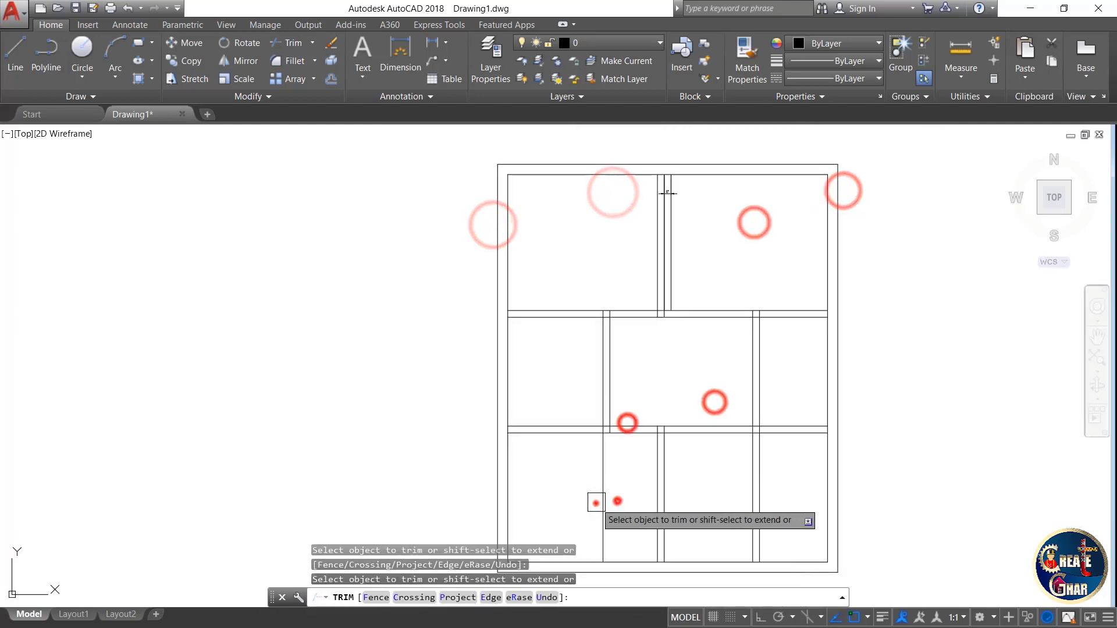
pyautogui.click(768, 492)
pyautogui.click(758, 492)
pyautogui.click(755, 489)
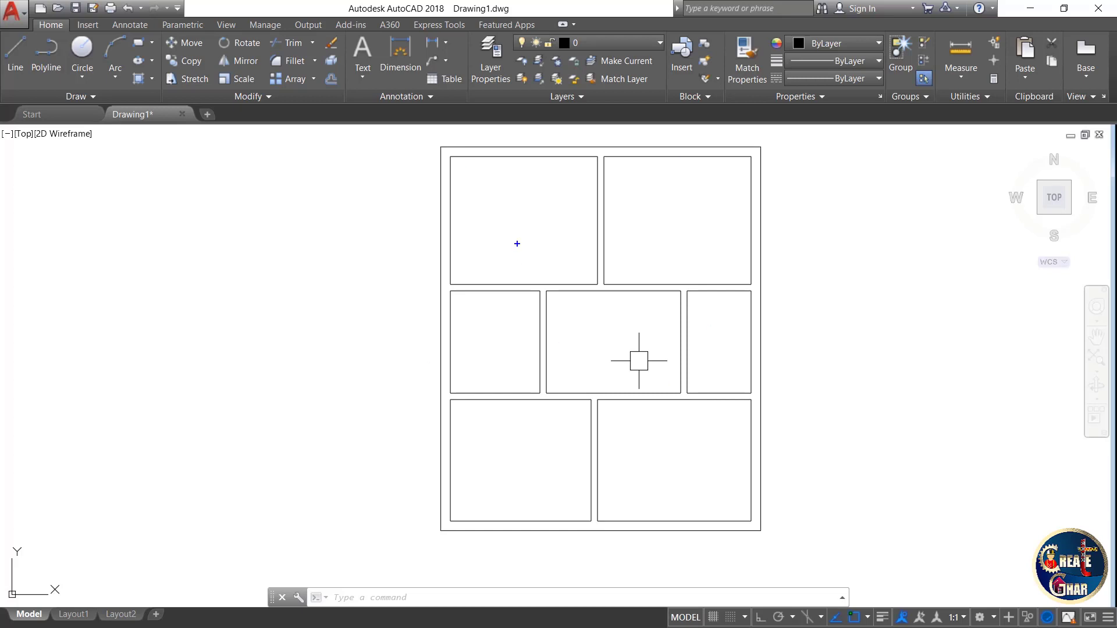
pyautogui.moveTo(519, 214); pyautogui.dragTo(518, 240)
pyautogui.moveTo(523, 177)
pyautogui.mouseDown()
pyautogui.moveTo(516, 215)
pyautogui.moveTo(573, 253)
pyautogui.mouseUp()
pyautogui.moveTo(517, 182); pyautogui.dragTo(506, 237)
pyautogui.moveTo(636, 207)
pyautogui.mouseDown()
pyautogui.moveTo(640, 266)
pyautogui.moveTo(638, 222)
pyautogui.moveTo(688, 262)
pyautogui.mouseUp()
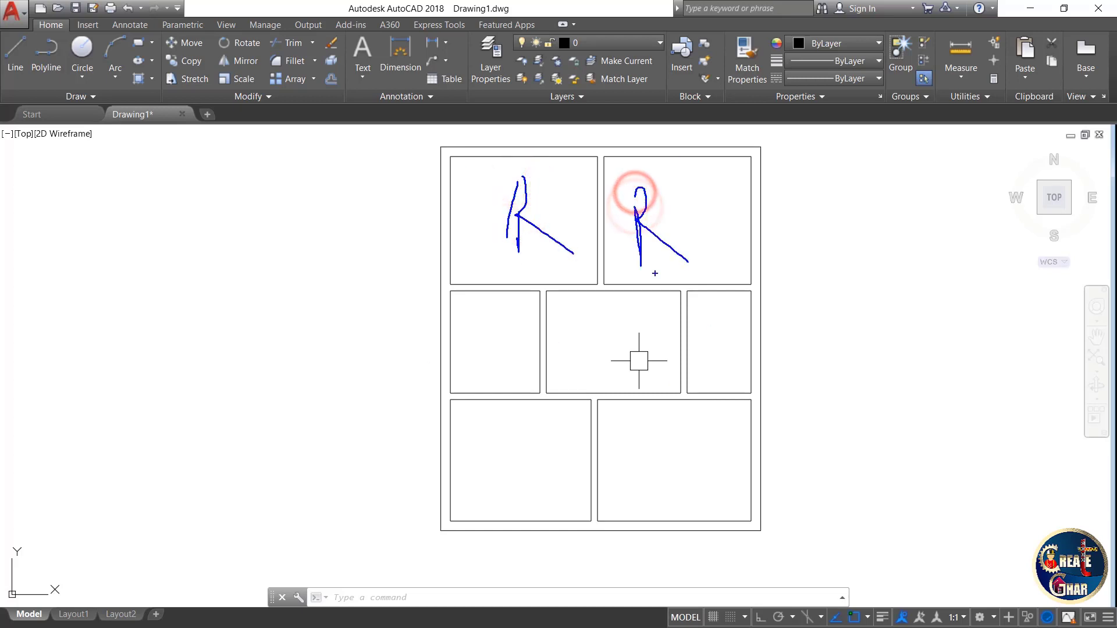
pyautogui.moveTo(506, 317)
pyautogui.mouseDown()
pyautogui.moveTo(506, 384)
pyautogui.moveTo(525, 367)
pyautogui.mouseUp()
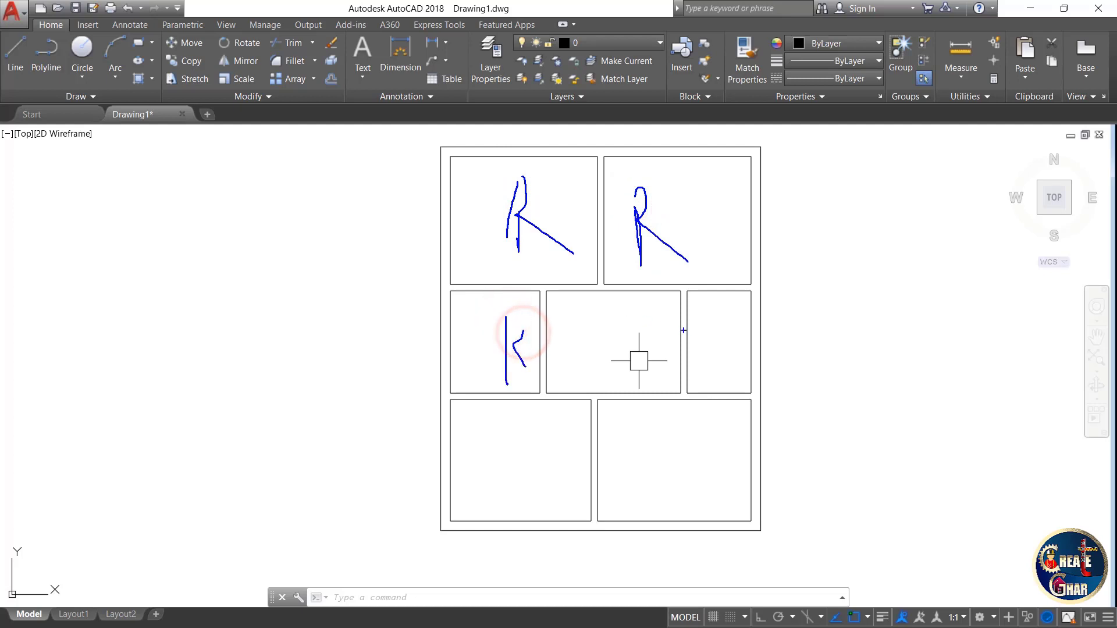
pyautogui.moveTo(703, 330)
pyautogui.mouseDown()
pyautogui.moveTo(710, 367)
pyautogui.moveTo(706, 325)
pyautogui.mouseUp()
pyautogui.moveTo(717, 319); pyautogui.dragTo(716, 368)
pyautogui.moveTo(531, 418)
pyautogui.mouseDown()
pyautogui.moveTo(536, 481)
pyautogui.moveTo(573, 446)
pyautogui.moveTo(582, 464)
pyautogui.mouseUp()
pyautogui.moveTo(646, 442)
pyautogui.mouseDown()
pyautogui.moveTo(662, 498)
pyautogui.moveTo(675, 452)
pyautogui.moveTo(660, 468)
pyautogui.mouseUp()
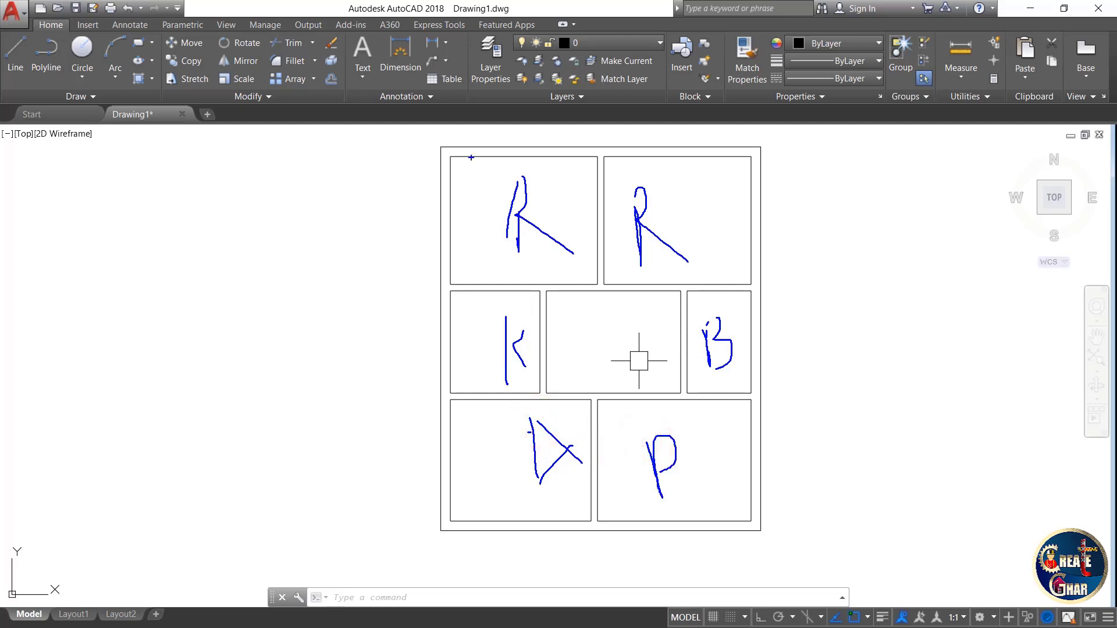
pyautogui.moveTo(426, 143); pyautogui.dragTo(705, 496)
pyautogui.press('Escape')
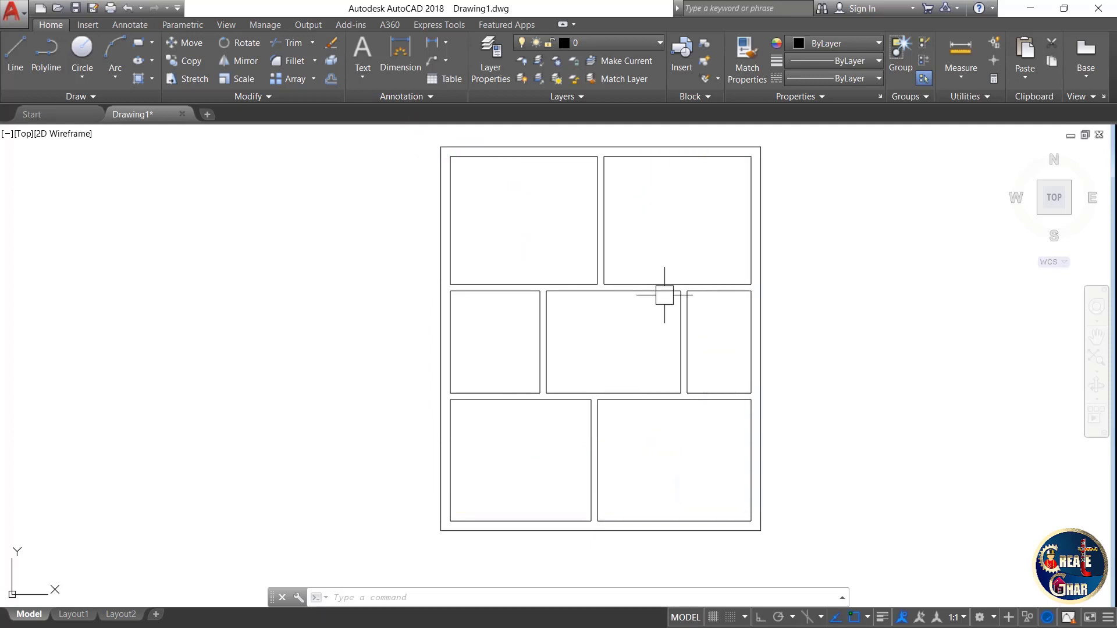
pyautogui.moveTo(574, 283)
pyautogui.mouseDown()
pyautogui.moveTo(583, 297)
pyautogui.moveTo(613, 263)
pyautogui.mouseUp()
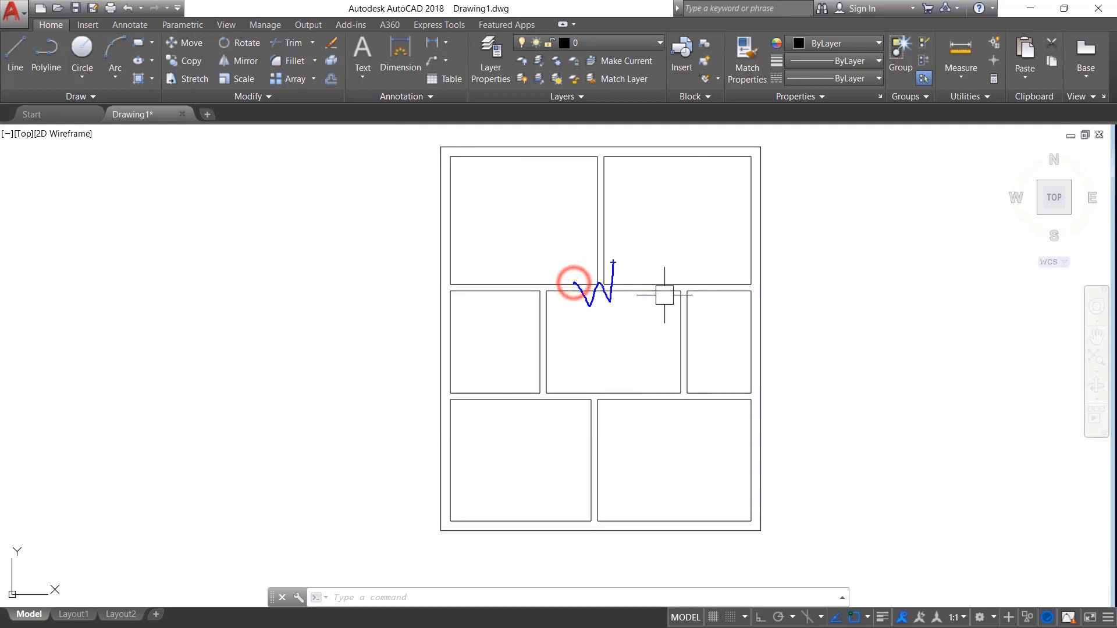
pyautogui.moveTo(559, 385)
pyautogui.mouseDown()
pyautogui.moveTo(564, 430)
pyautogui.moveTo(548, 460)
pyautogui.mouseUp()
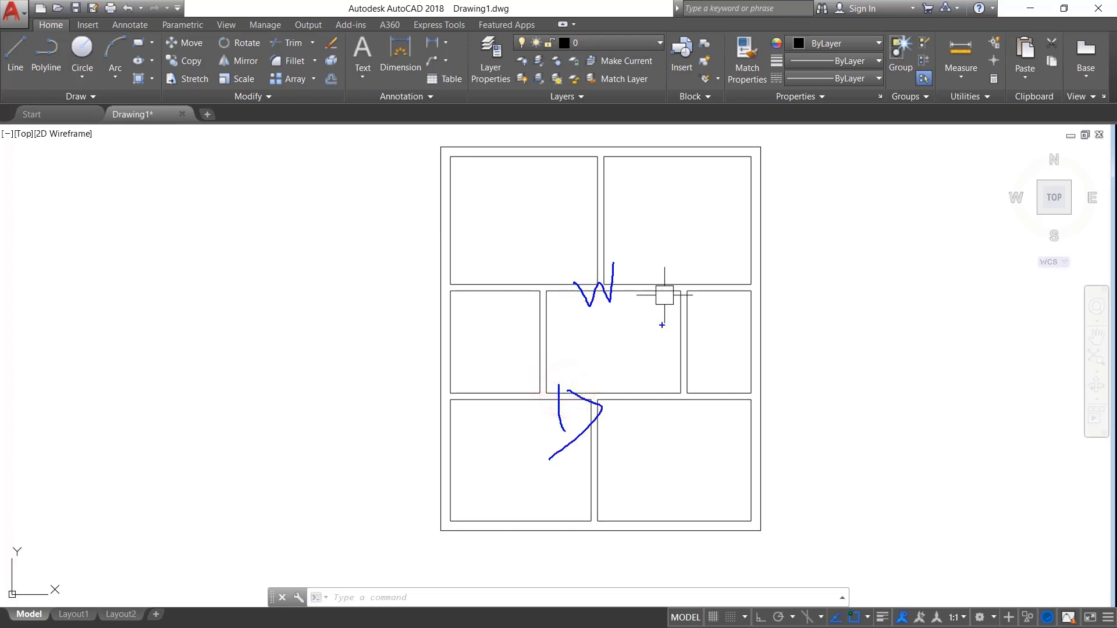